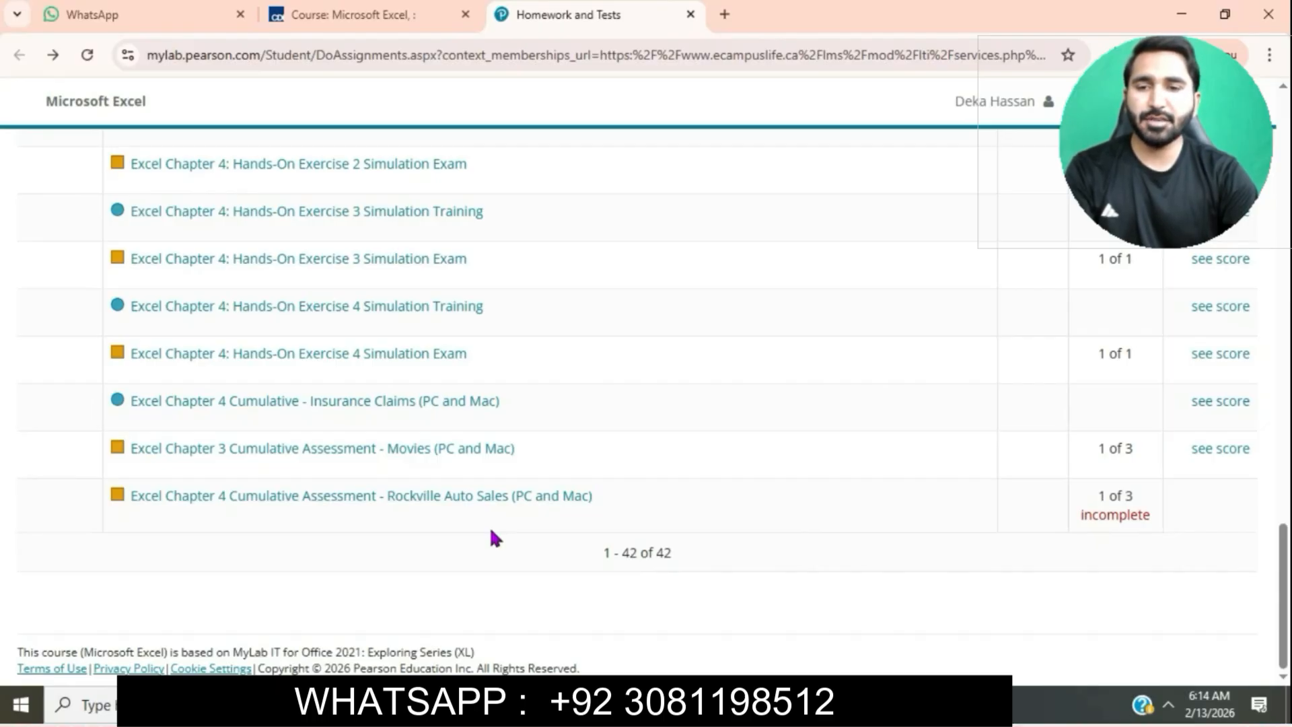
Start the Excel Chapter 4 Cumulative Assessment - Rockville Auto Sales assignment and download all its starting files
click(368, 507)
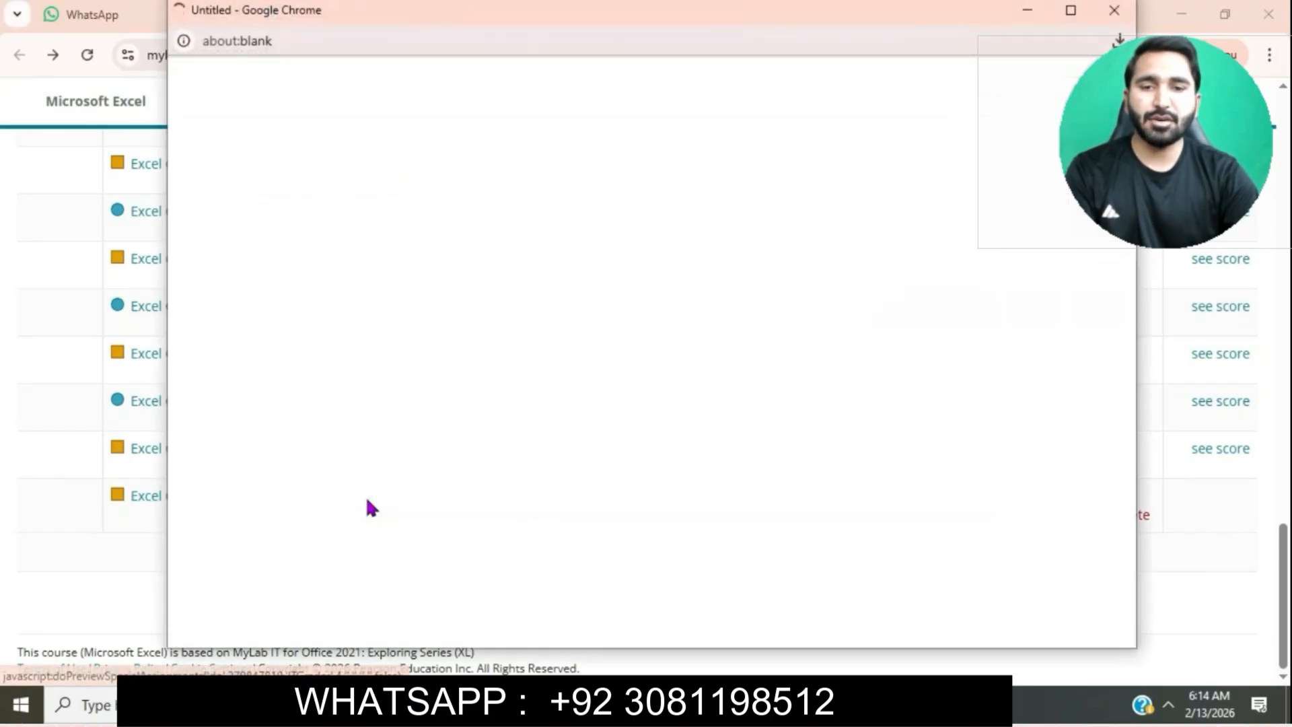
click(1069, 11)
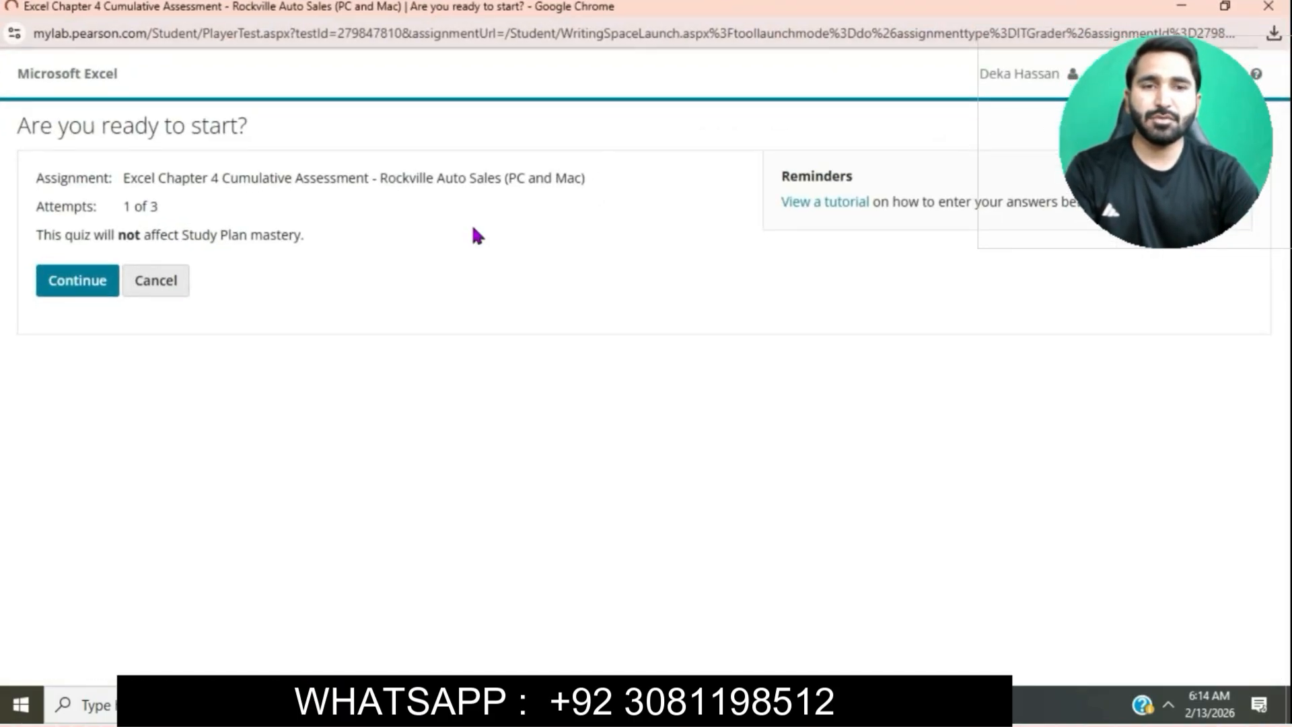
click(90, 296)
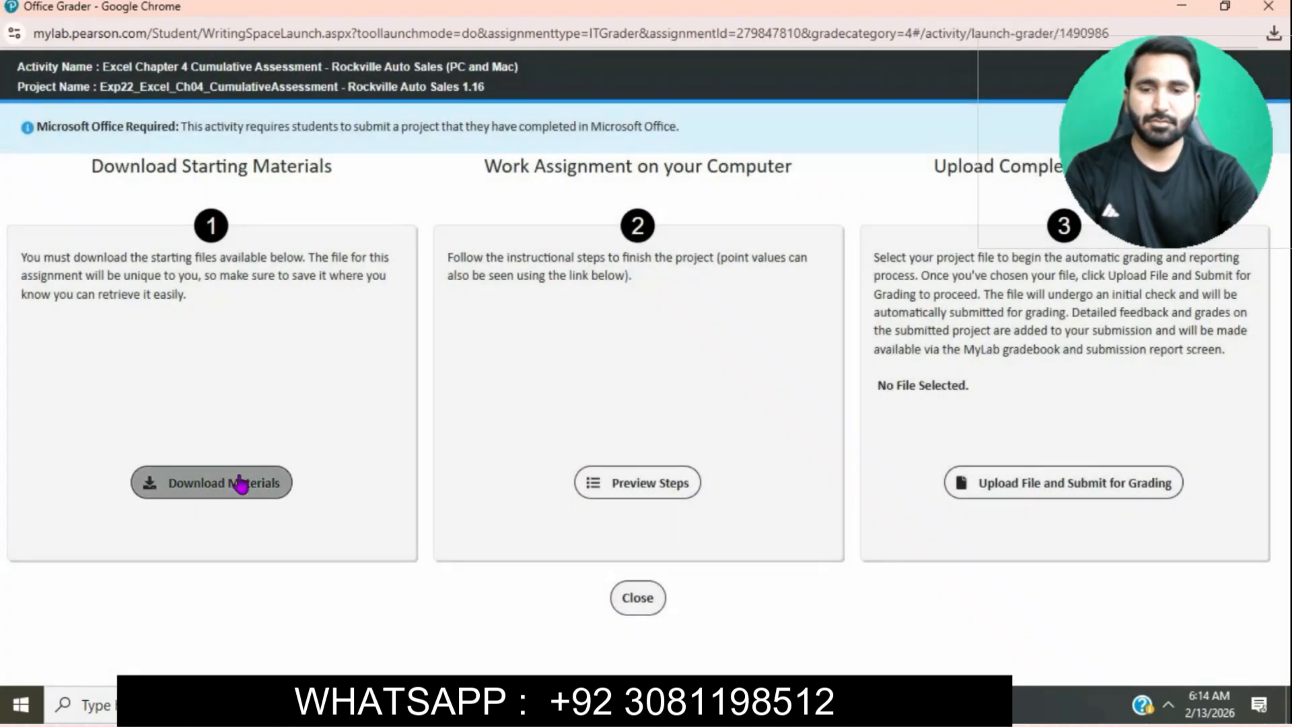
click(239, 482)
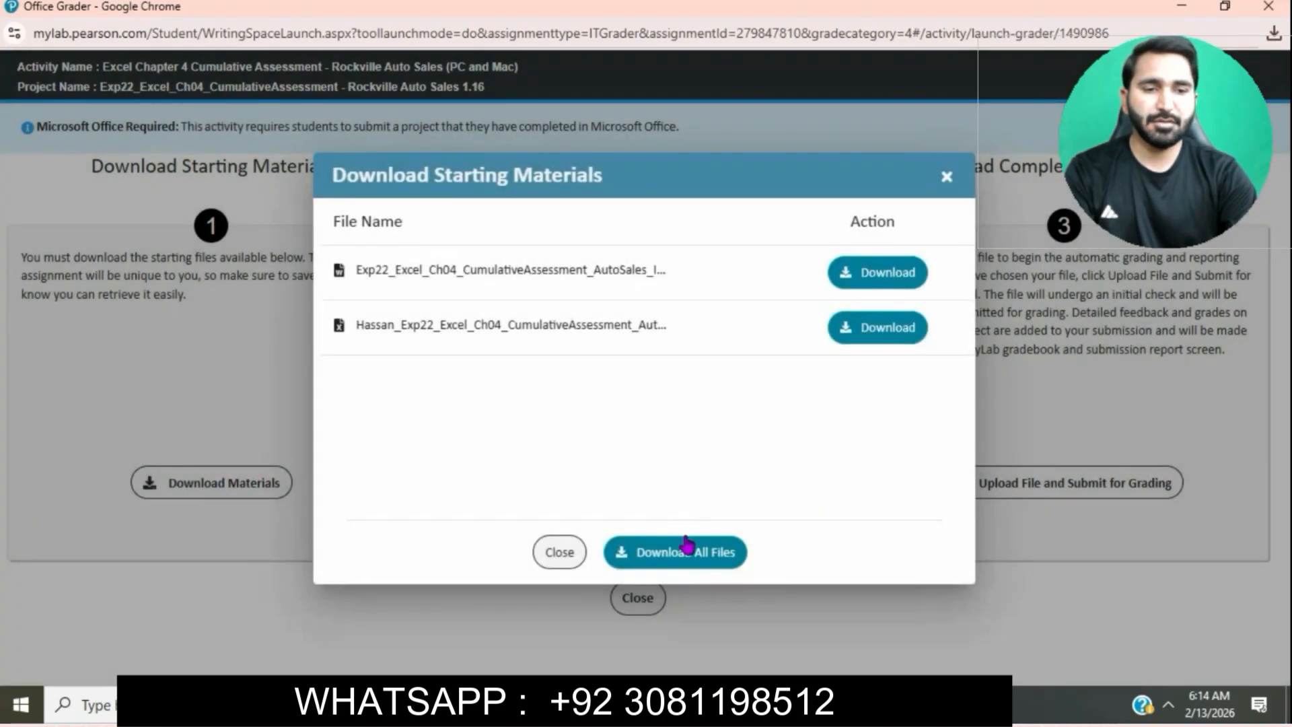
click(687, 544)
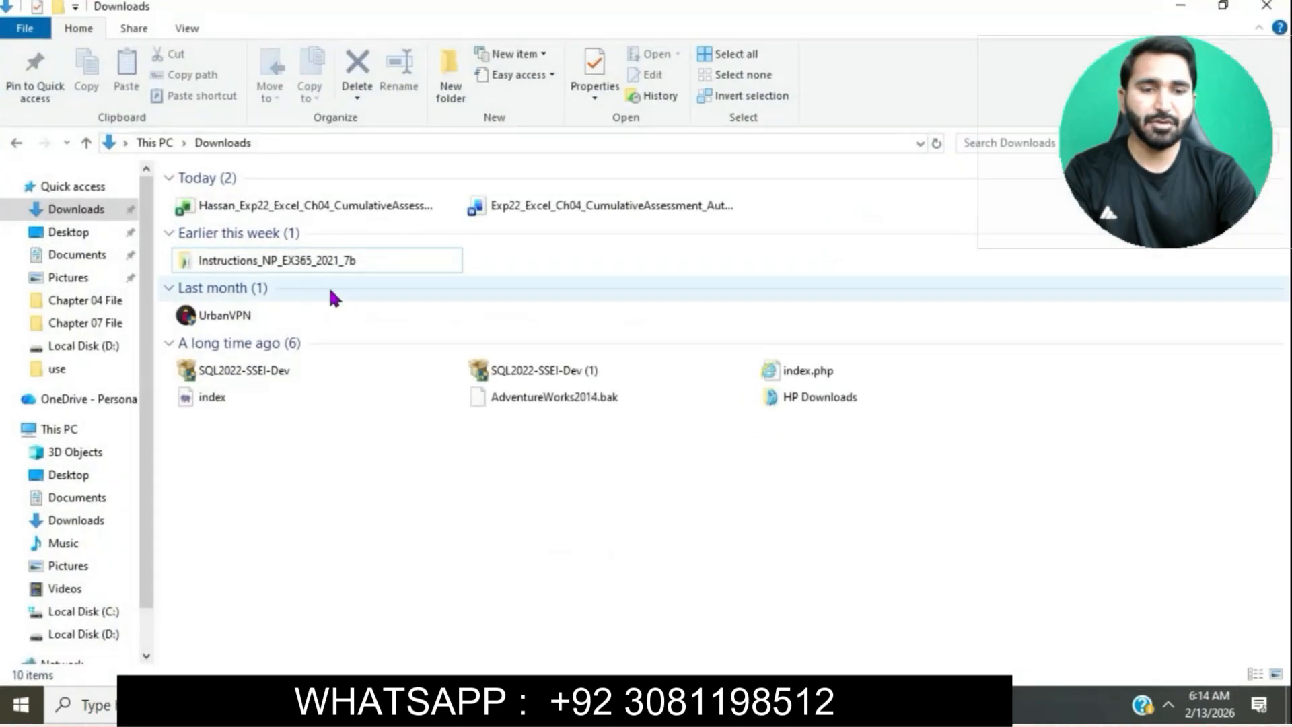
Open the downloaded Exp22_Excel_Ch04_CumulativeAssessment_AutoSales_Instructions document in Word and enable editing
click(536, 208)
double_click(537, 208)
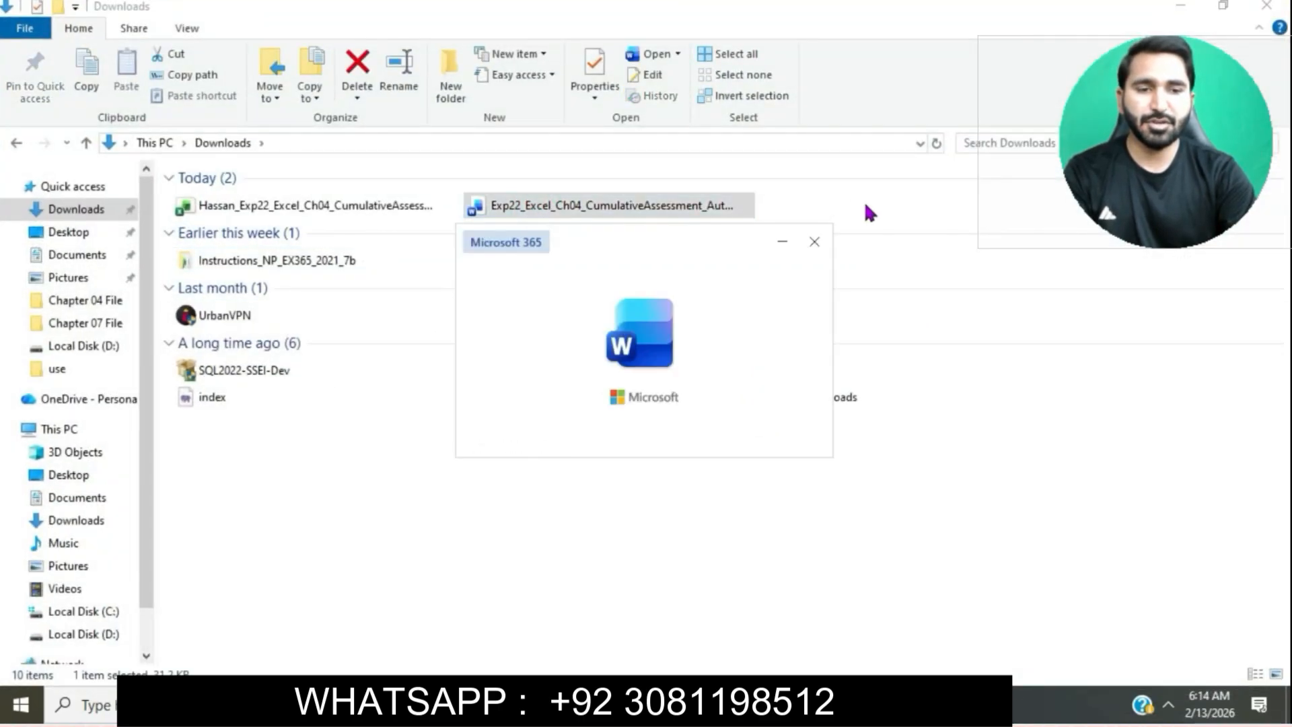
key(super+a)
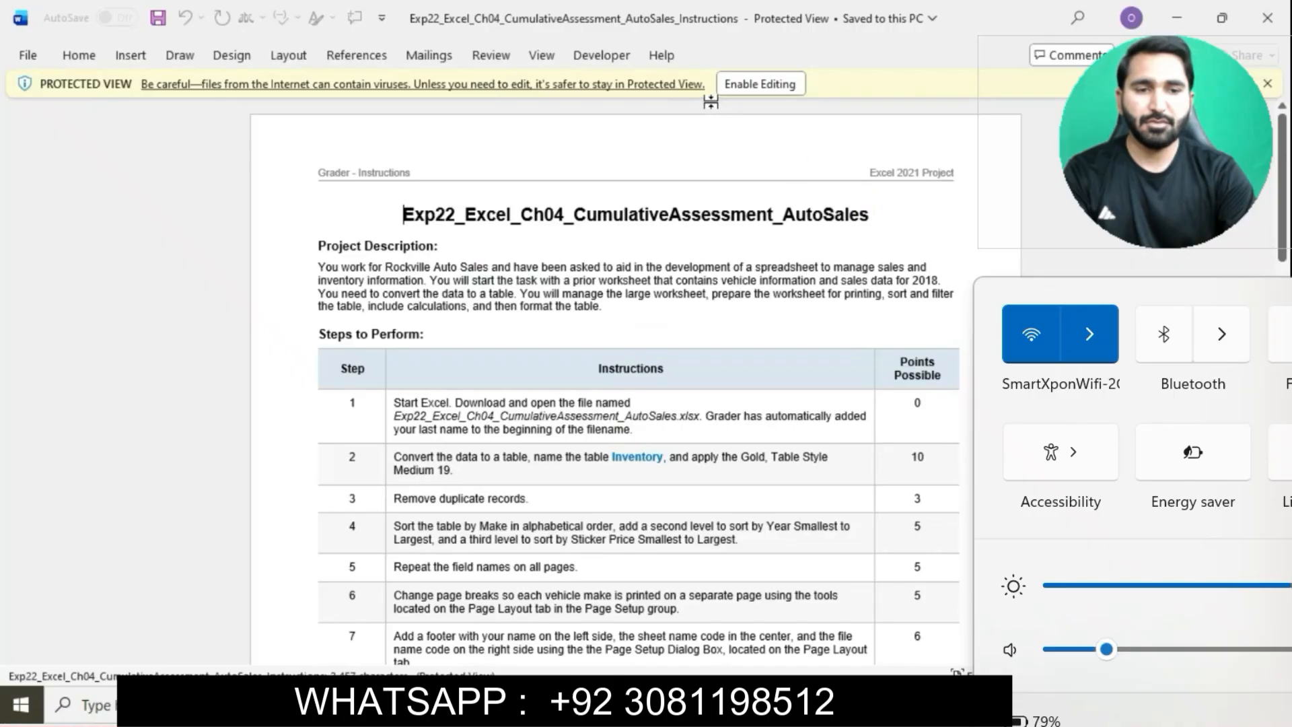
click(754, 83)
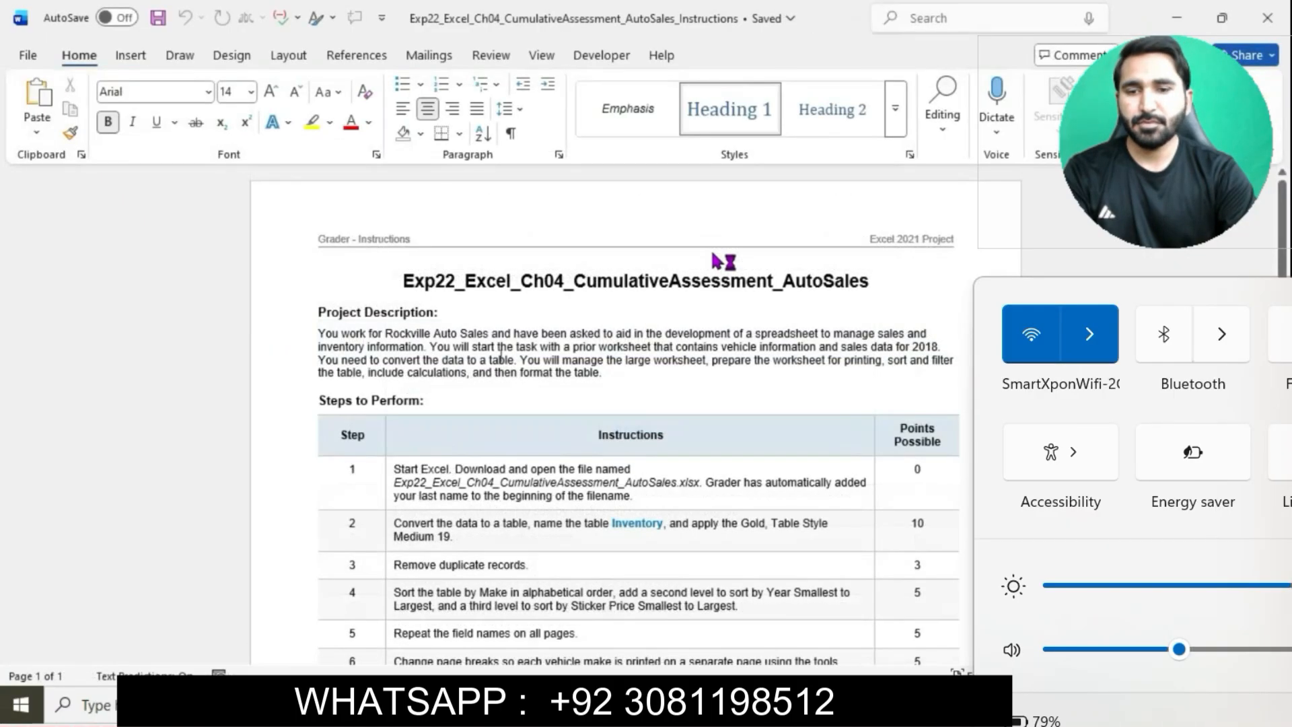
Set the instructions document's title to font size 18 and highlight it in turquoise
click(406, 280)
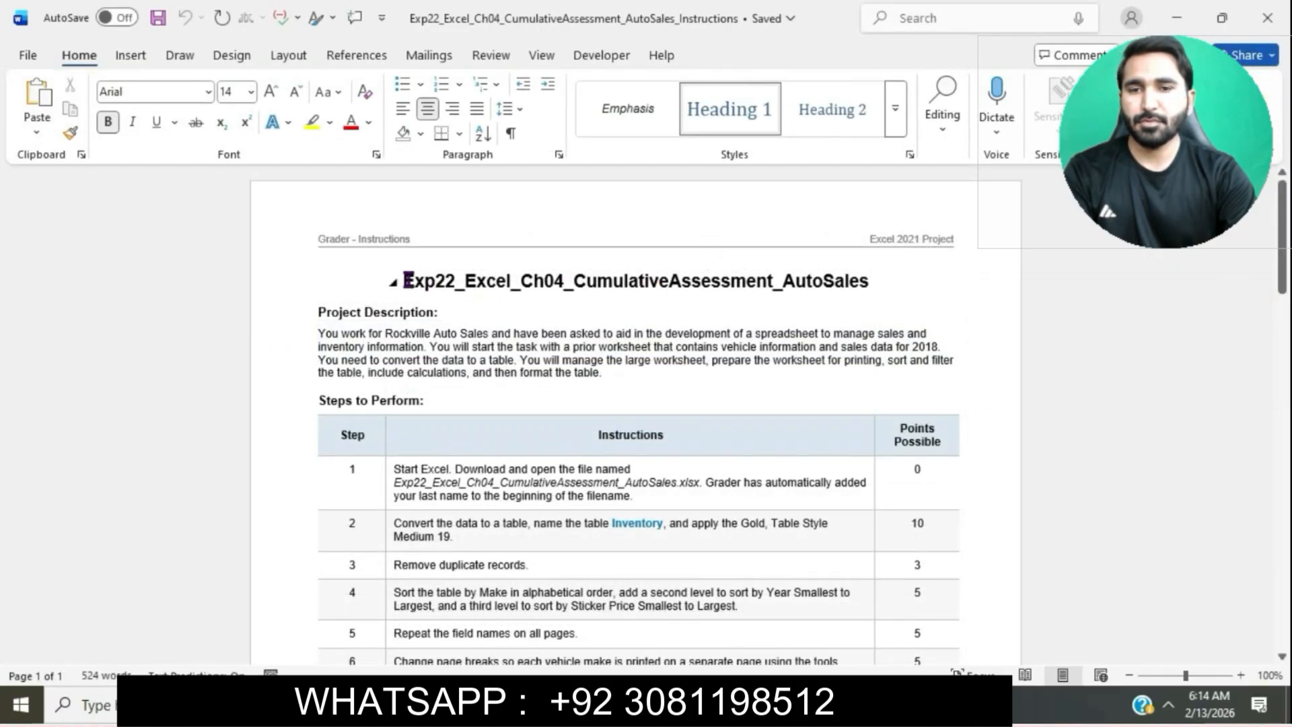
drag(404, 280, 854, 282)
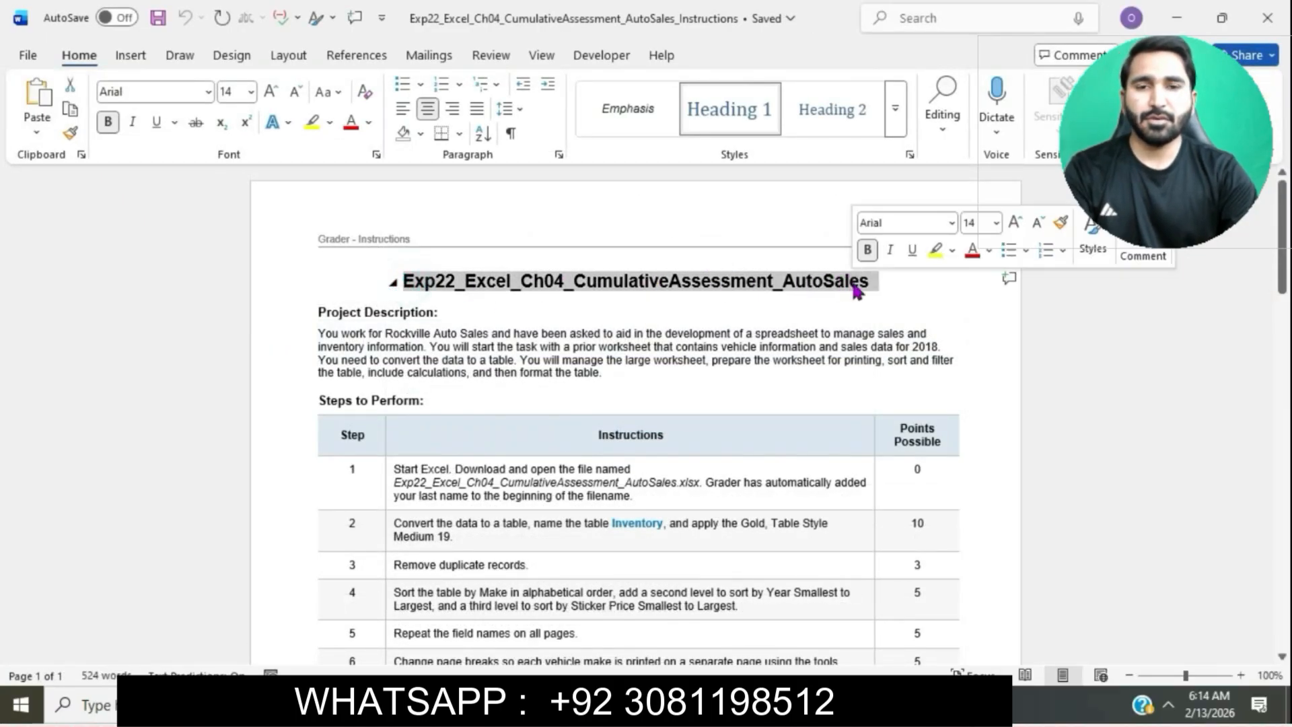
click(250, 93)
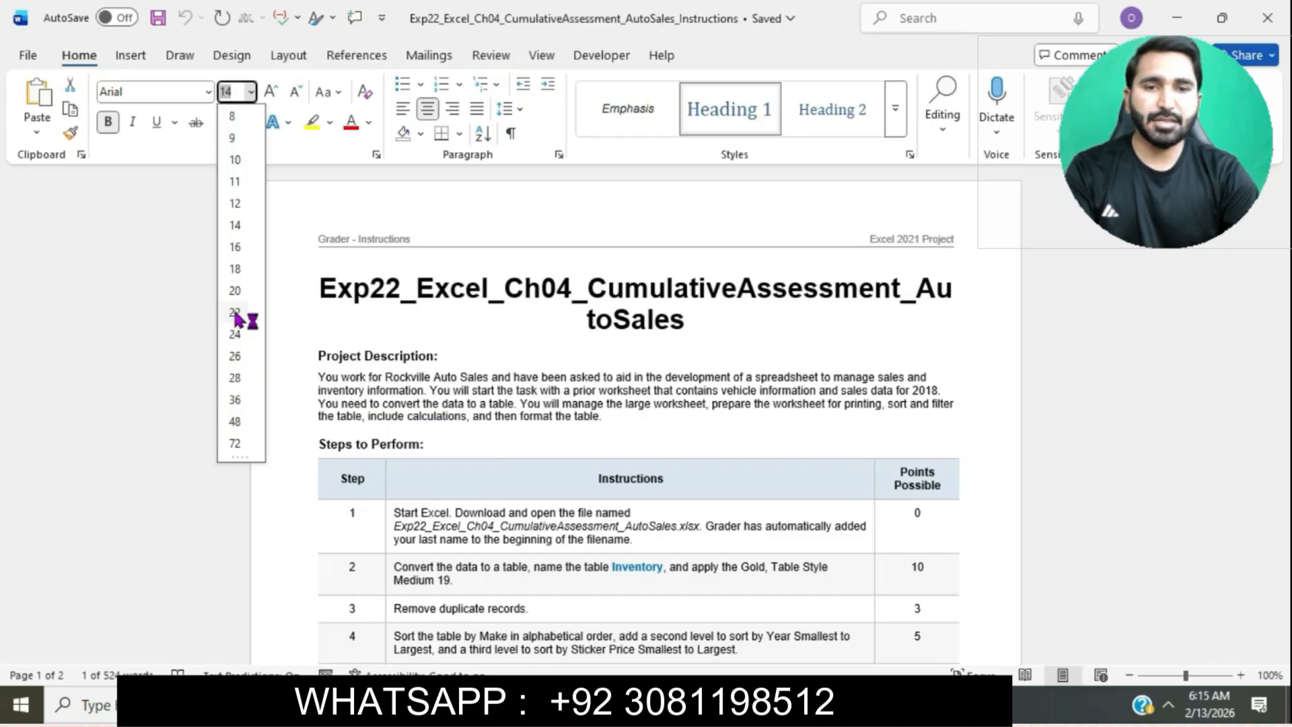
click(235, 269)
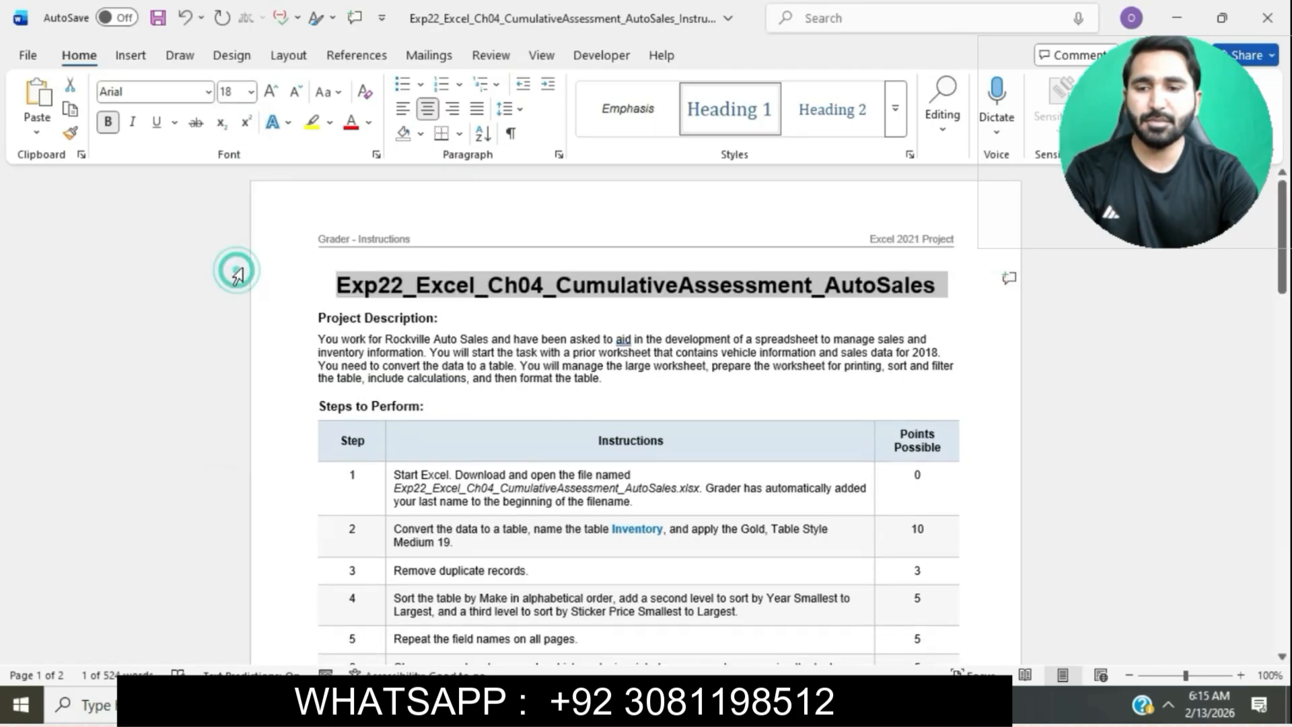
click(330, 122)
click(372, 190)
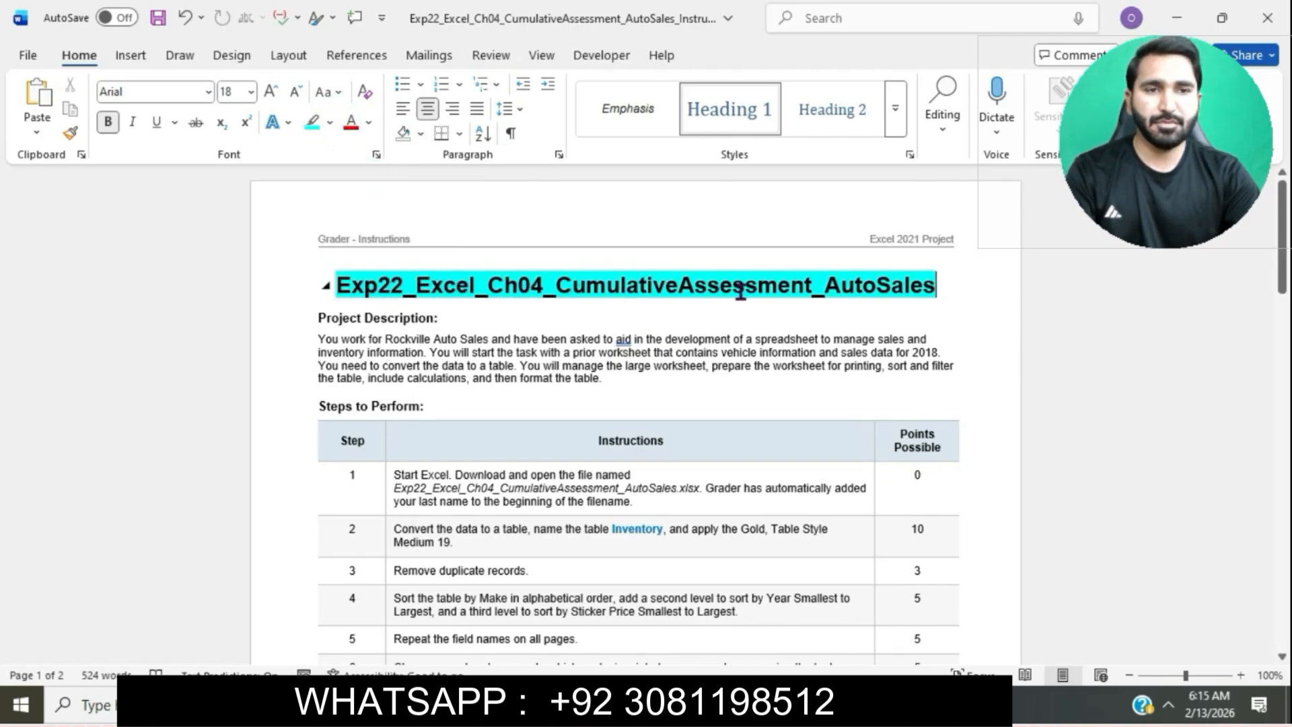
Set the text from the step 1 instruction to the end of the document to font size 12
scroll(658, 367, down, 2)
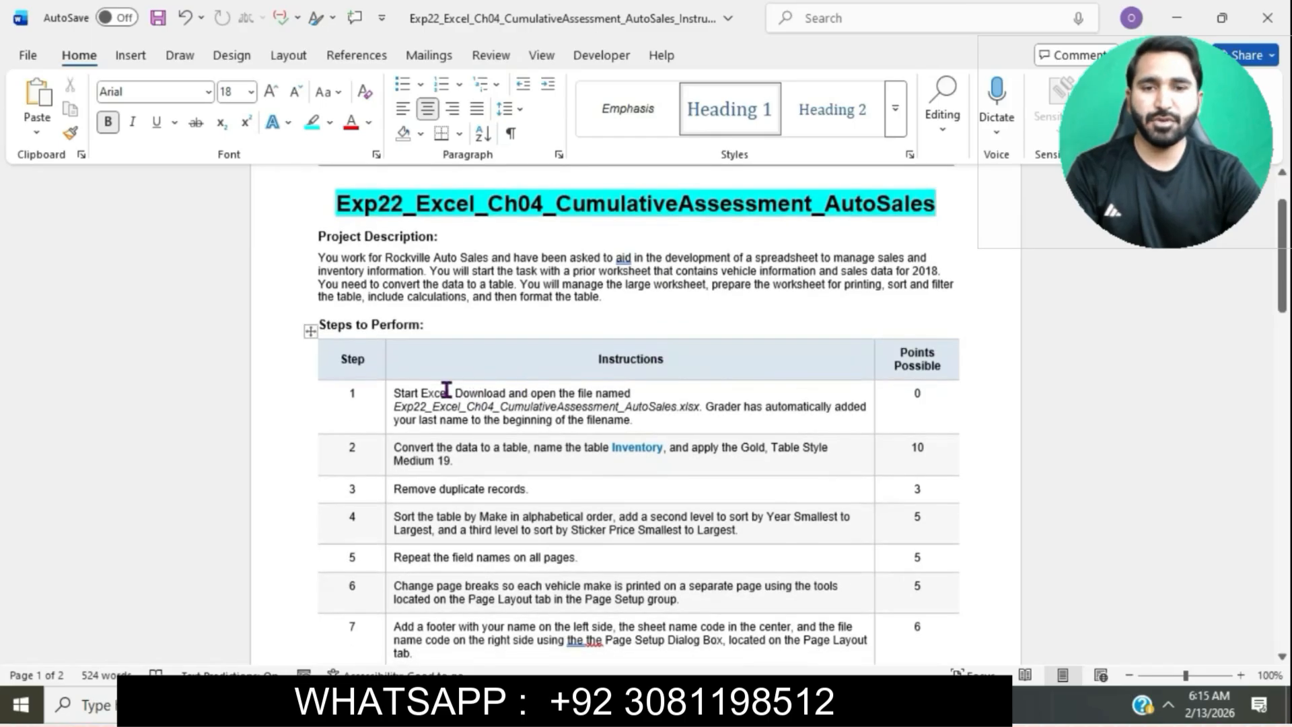
click(388, 396)
key(ctrl+shift+End)
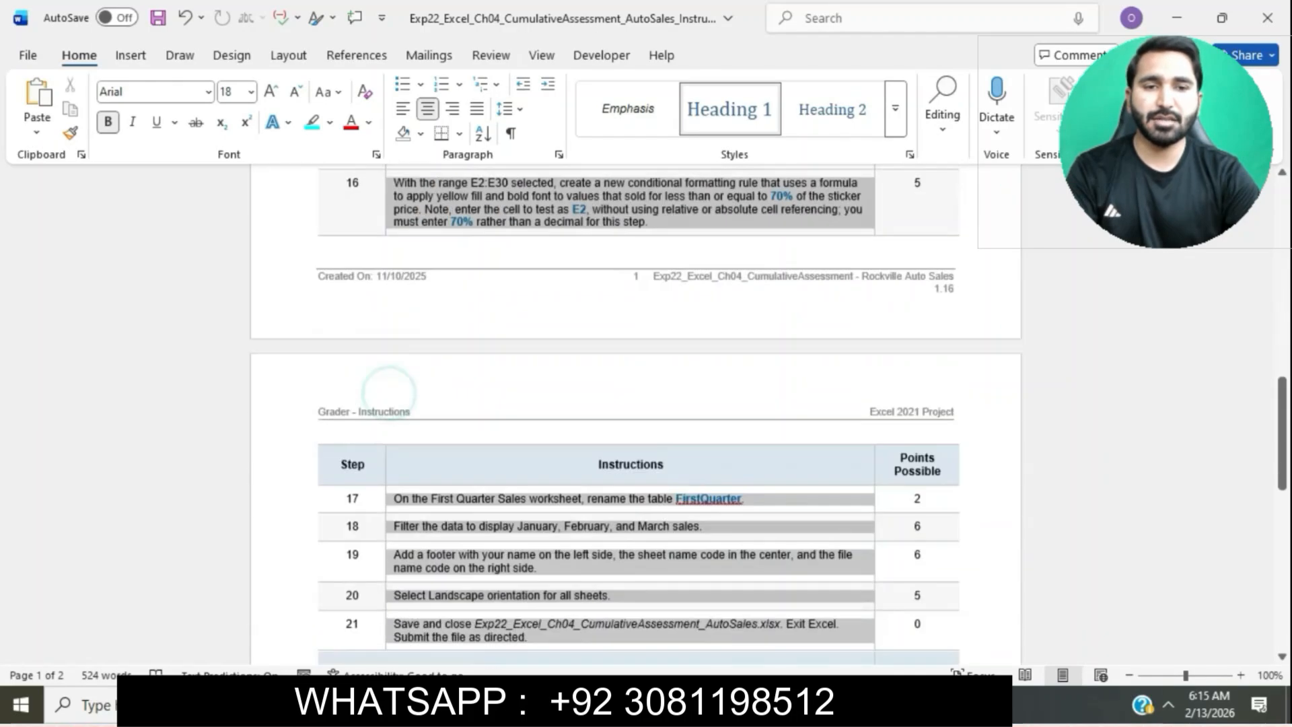
click(250, 92)
click(235, 203)
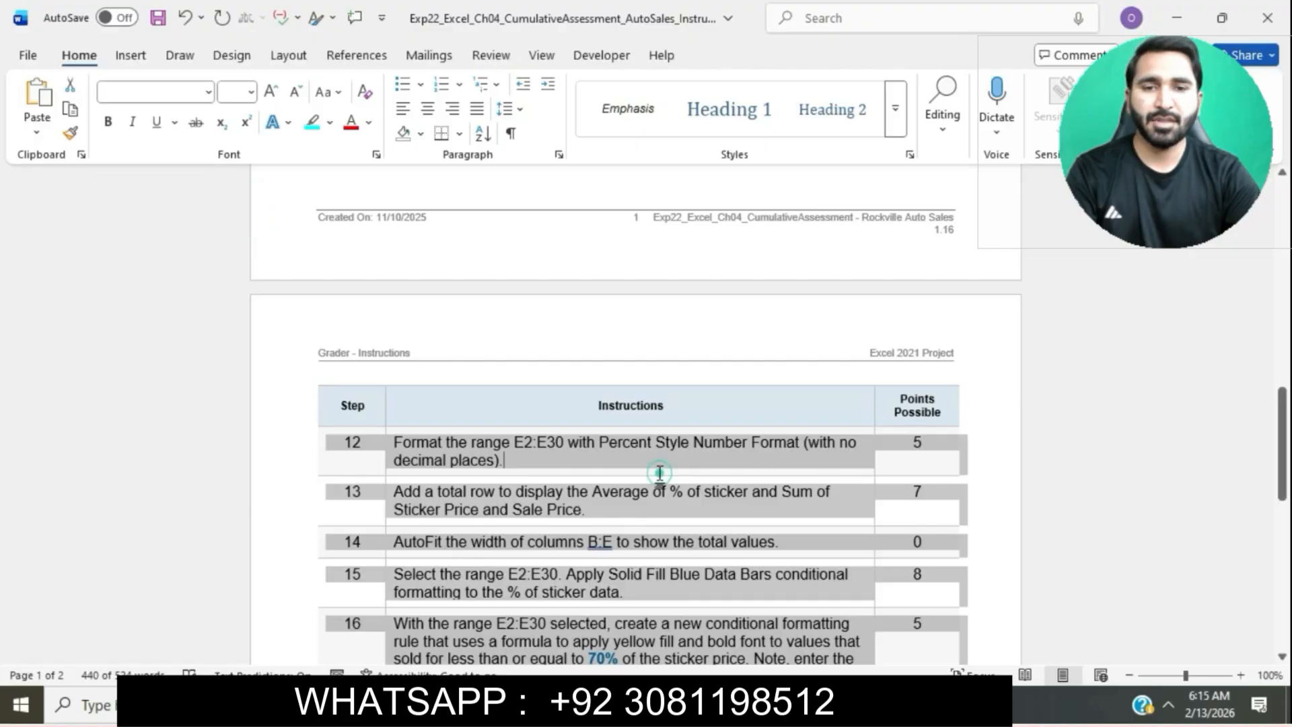
Highlight the step 1 instruction in the steps table in turquoise
scroll(659, 475, up, 10)
ctrl+scroll(661, 475, up, 2)
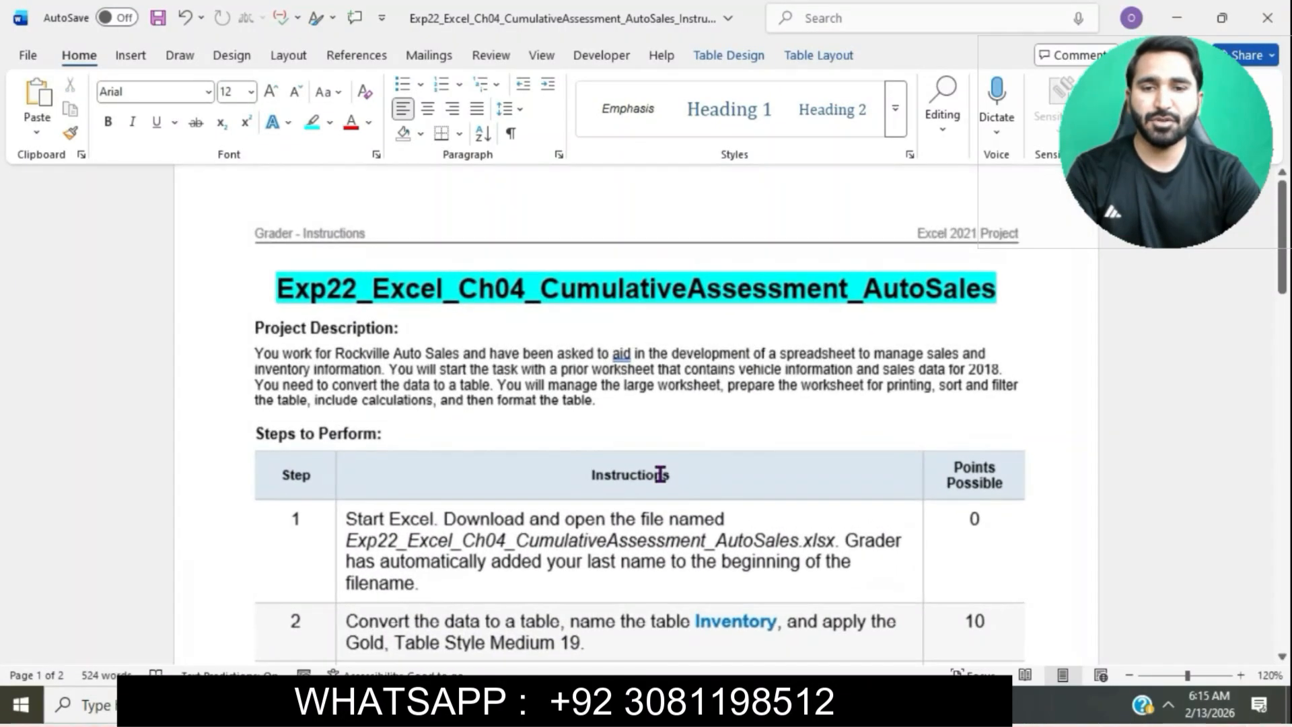
scroll(660, 471, down, 3)
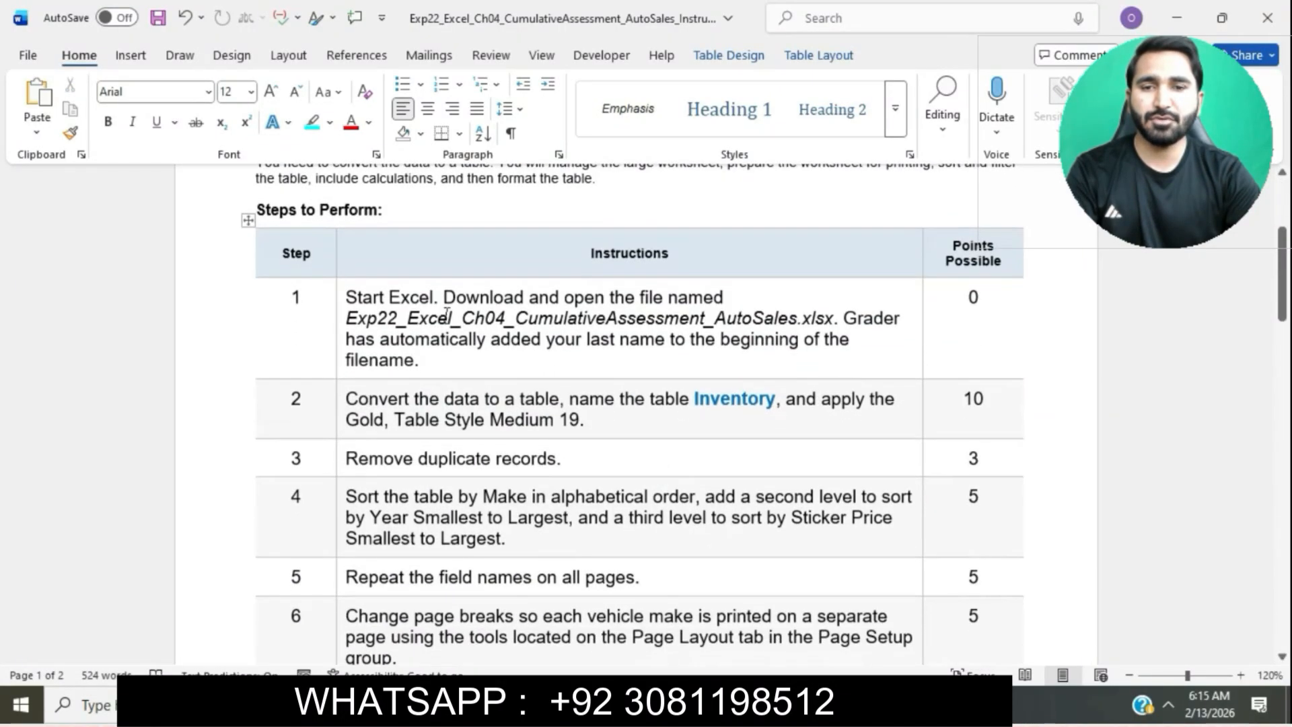
click(341, 297)
click(428, 264)
click(455, 318)
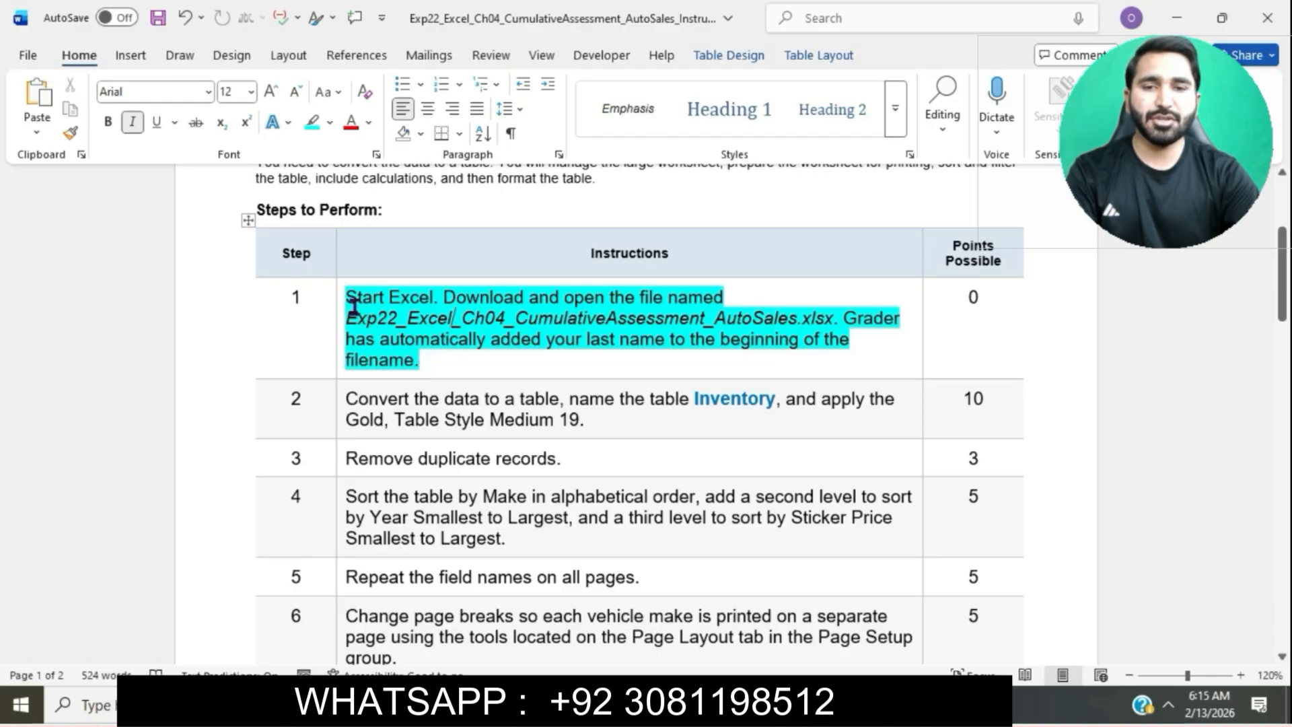
Open the downloaded Chapter 4 AutoSales workbook in Excel and enable editing
drag(348, 298, 516, 366)
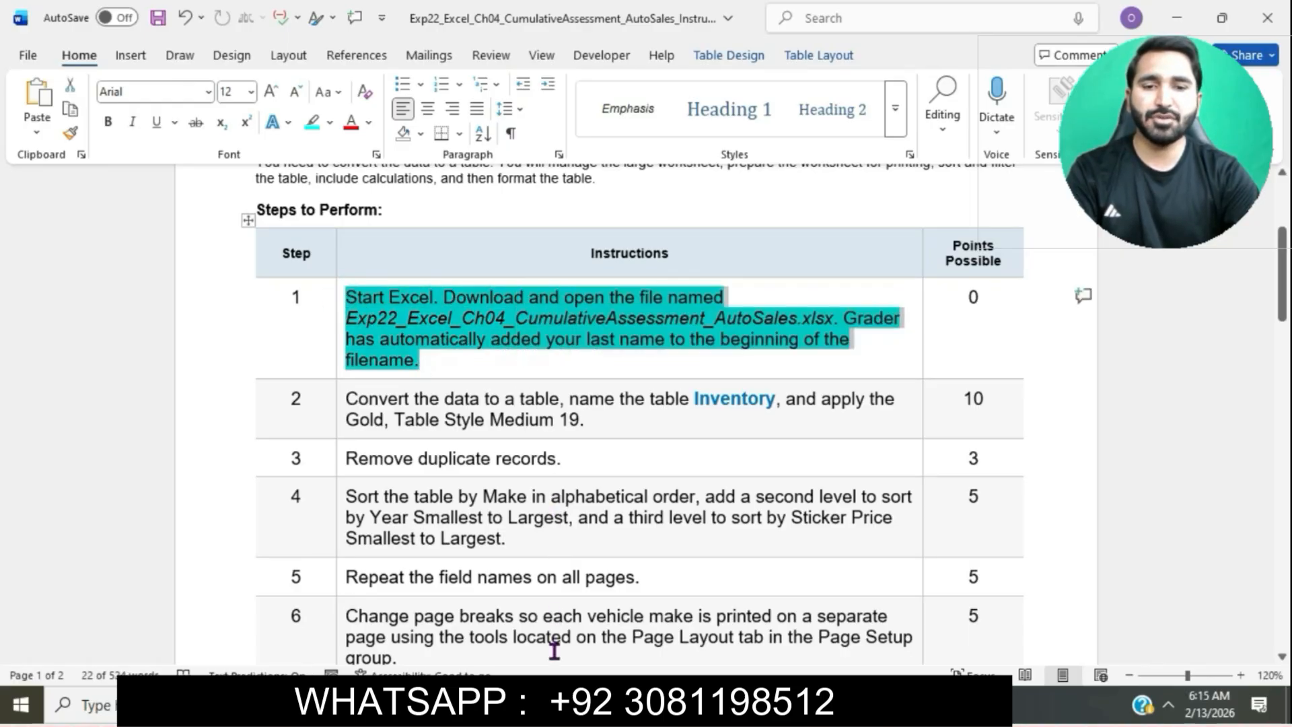
click(554, 704)
double_click(427, 210)
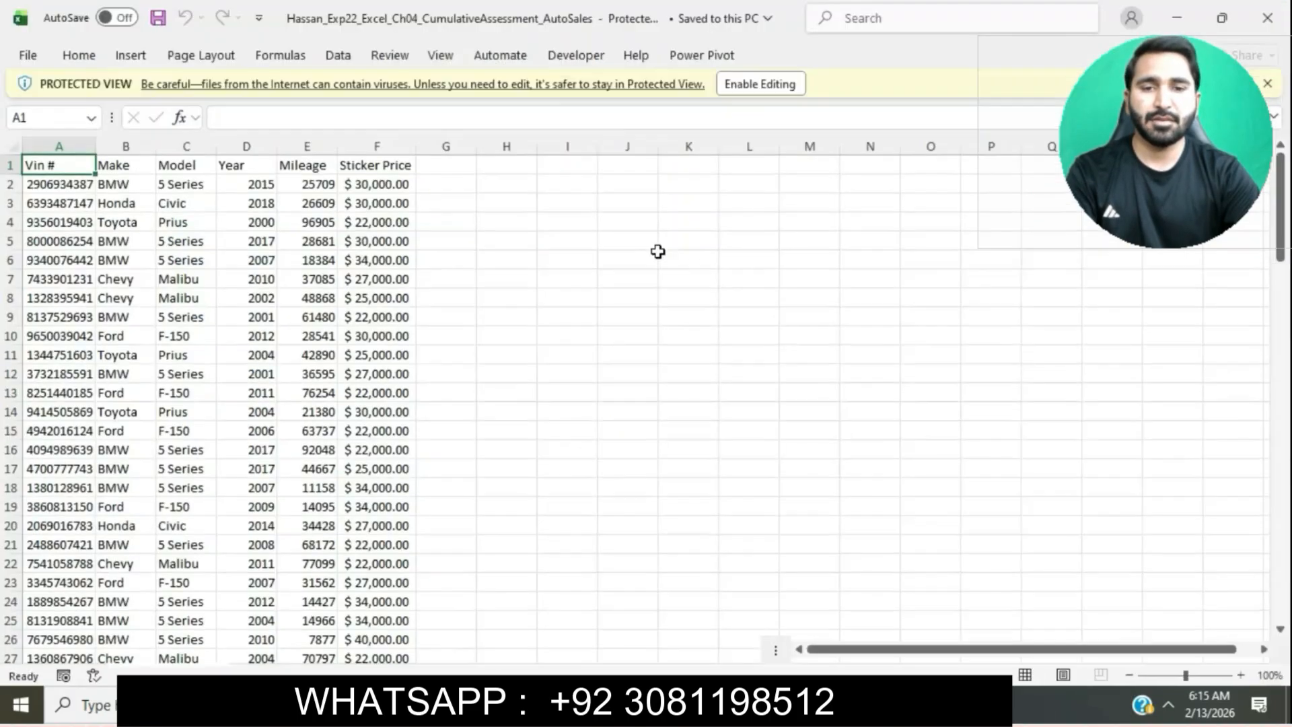
click(779, 84)
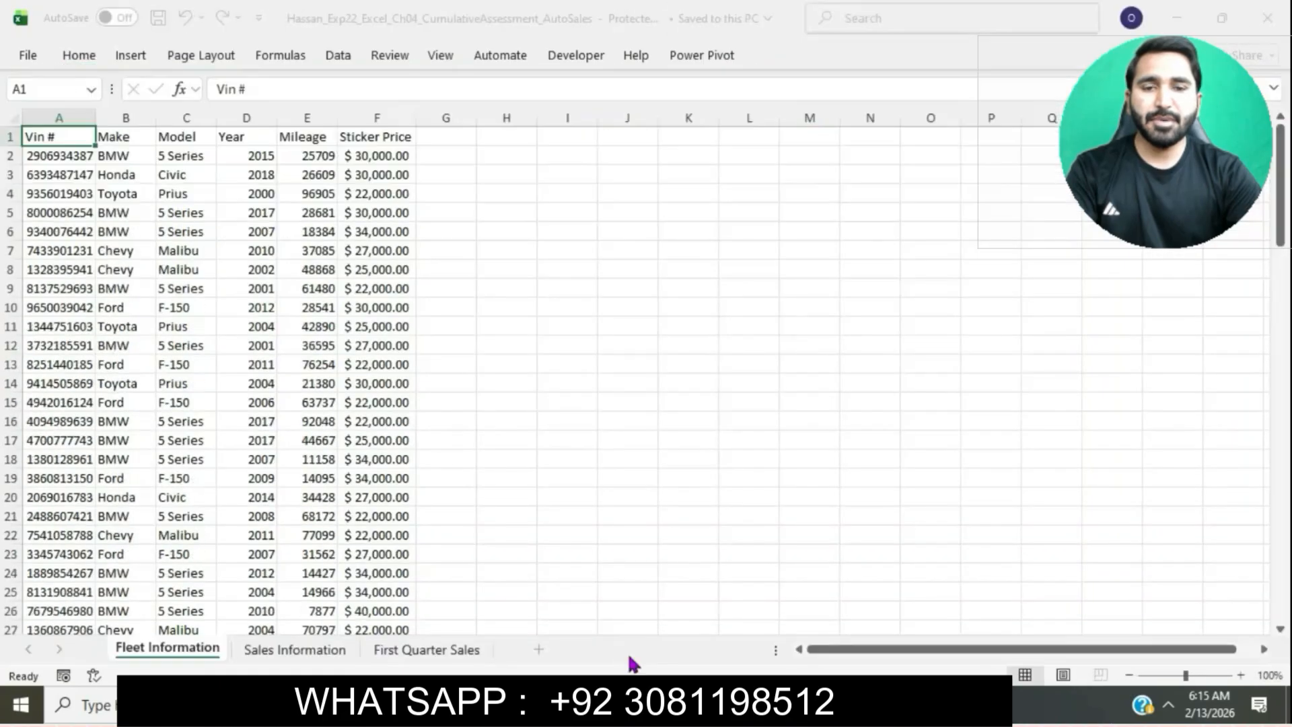
Switch to the Word instructions and highlight the step 2 instruction in turquoise
click(635, 704)
scroll(640, 451, down, 3)
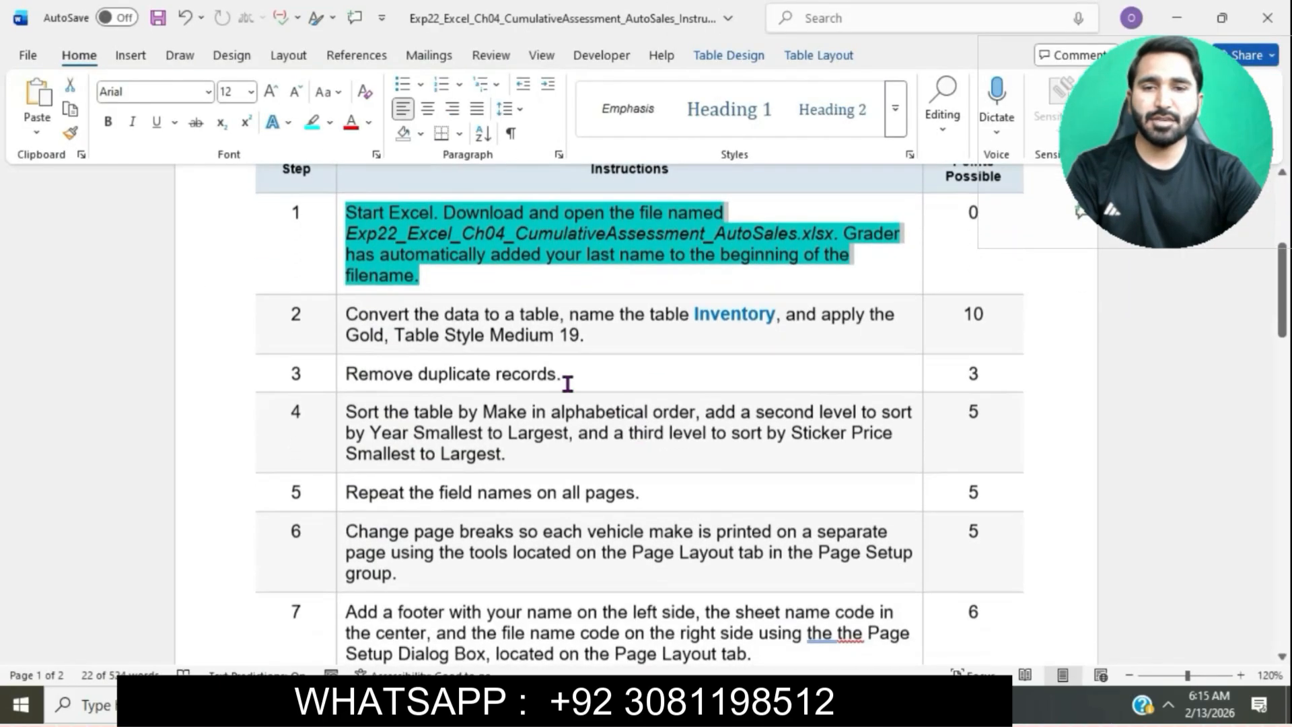
click(342, 319)
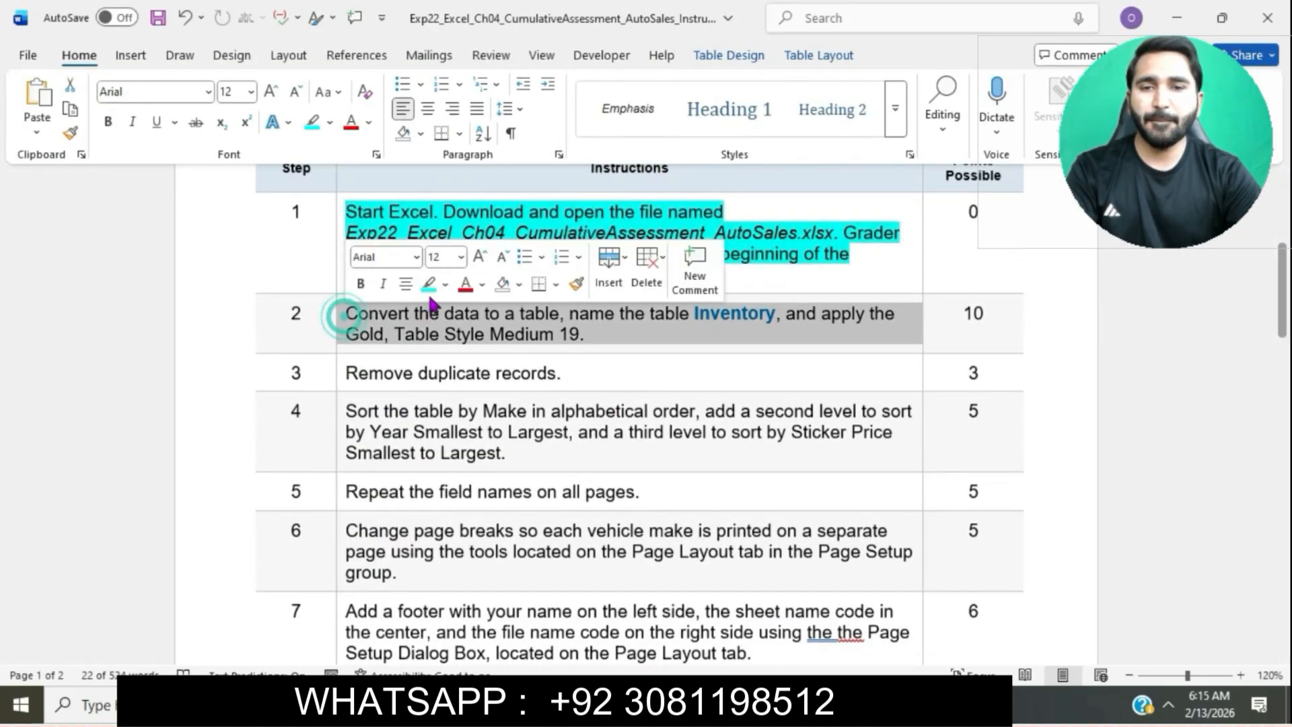
click(428, 285)
click(458, 333)
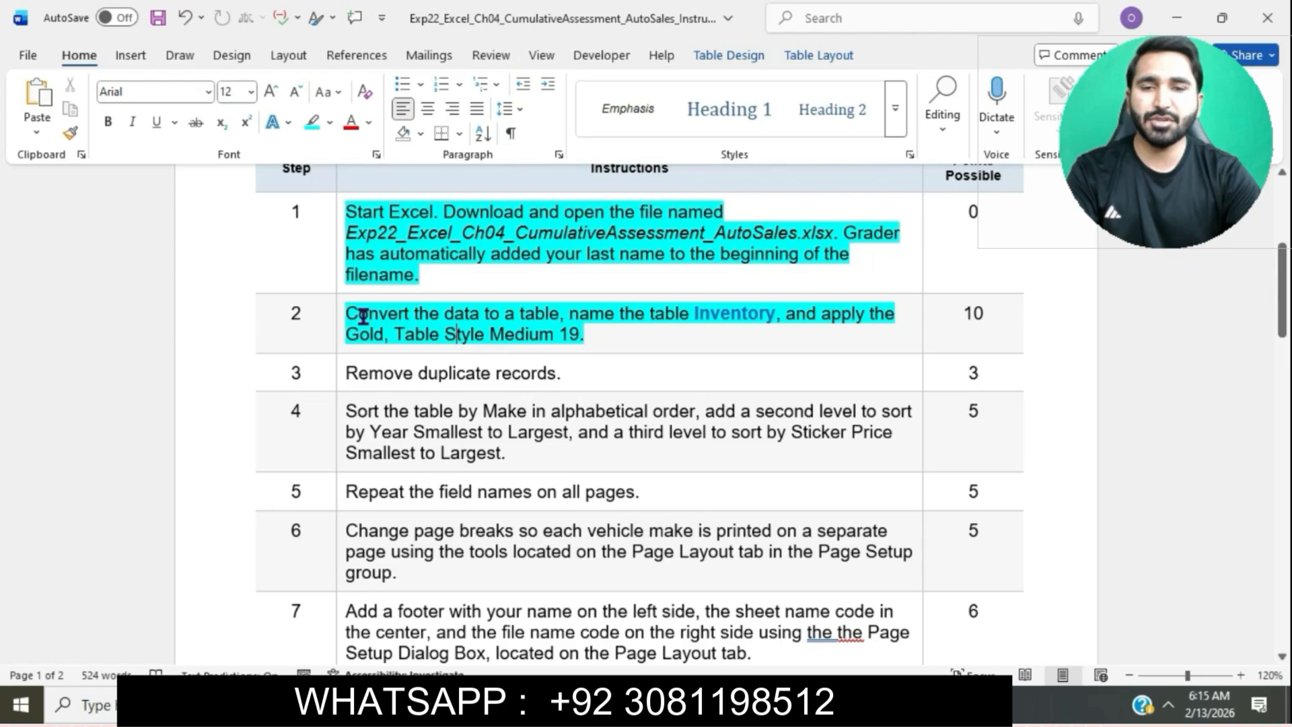
Switch to Excel and convert the Fleet Information data in A1:F104 to a table with headers
drag(347, 315, 556, 321)
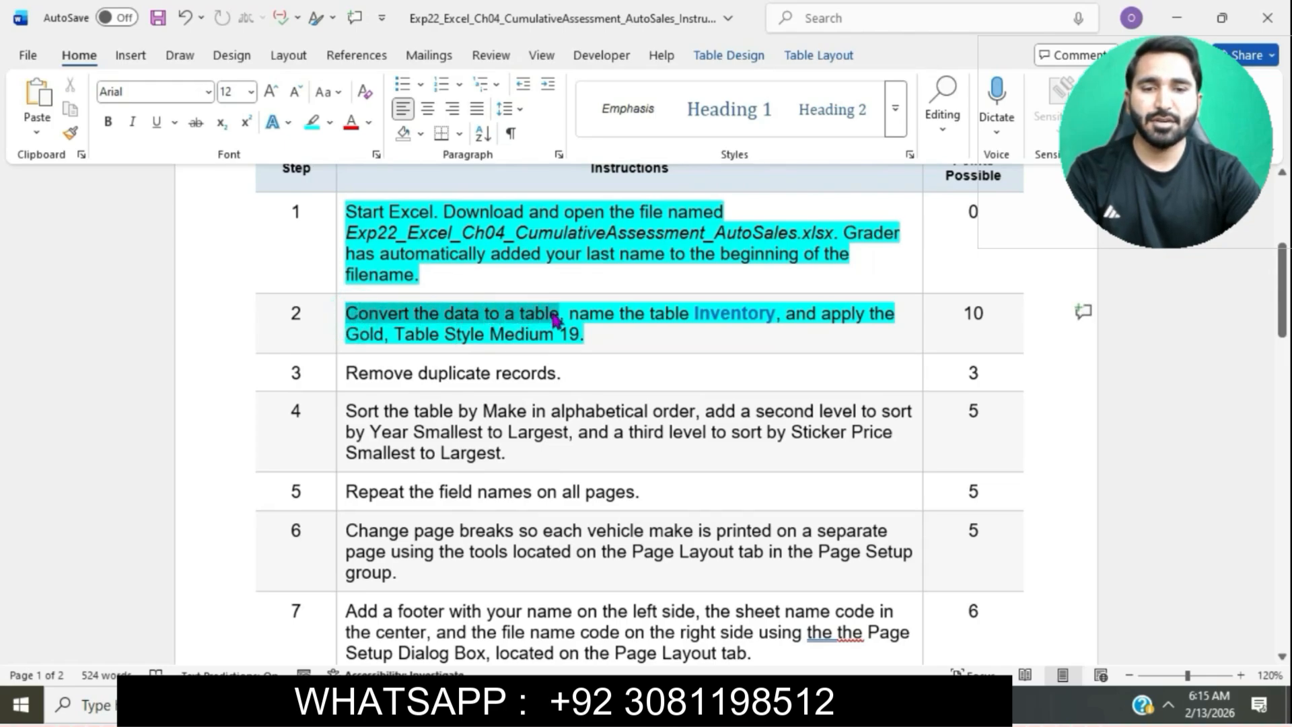
click(727, 703)
click(366, 389)
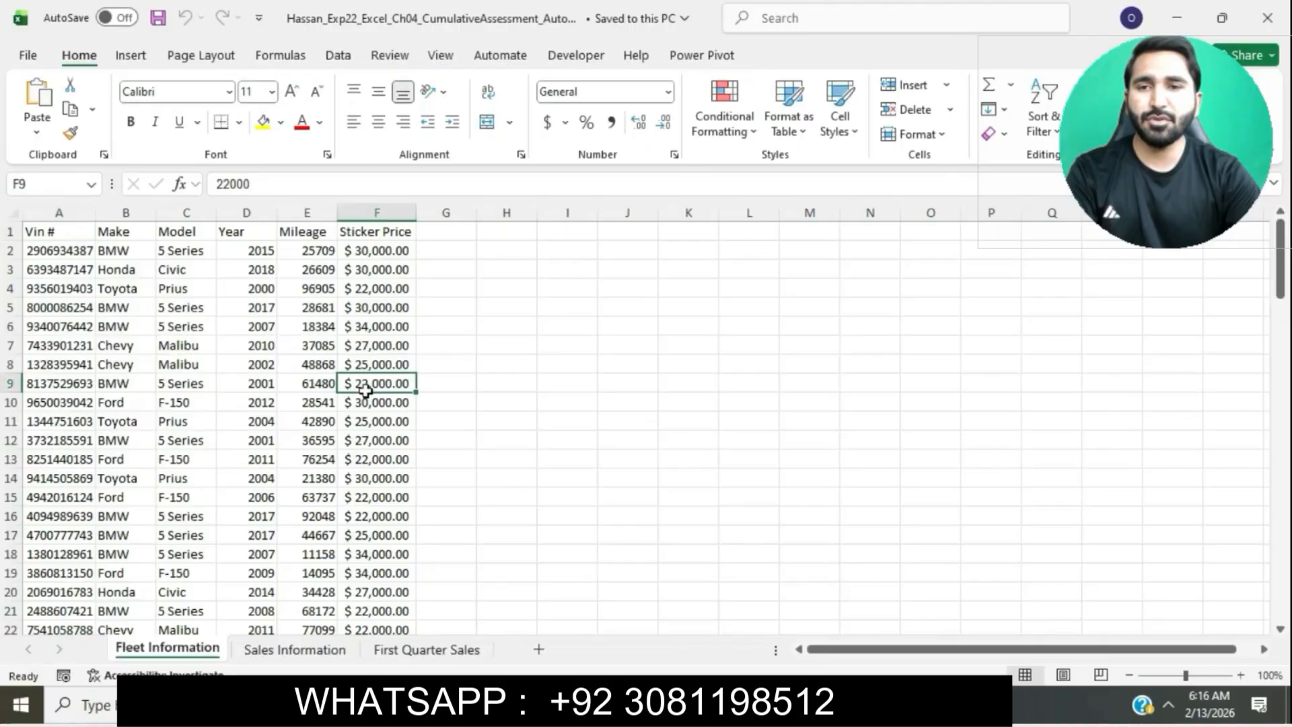
click(131, 55)
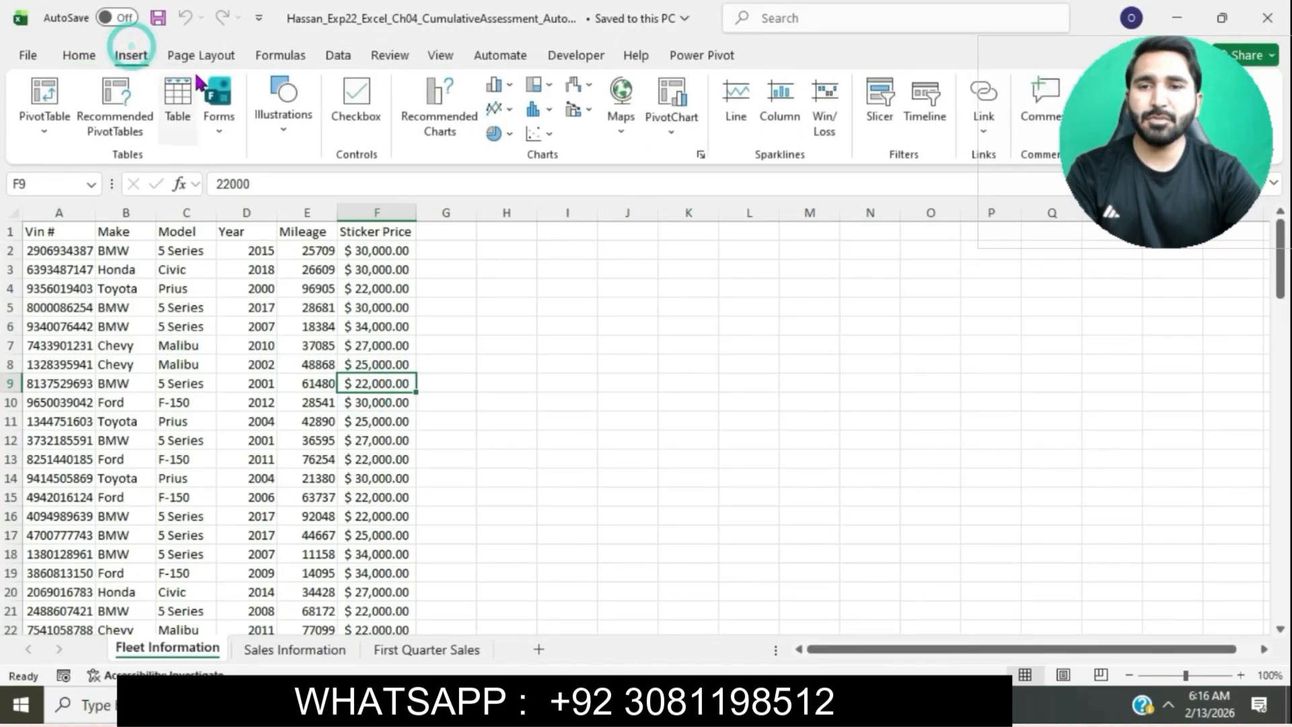
click(189, 96)
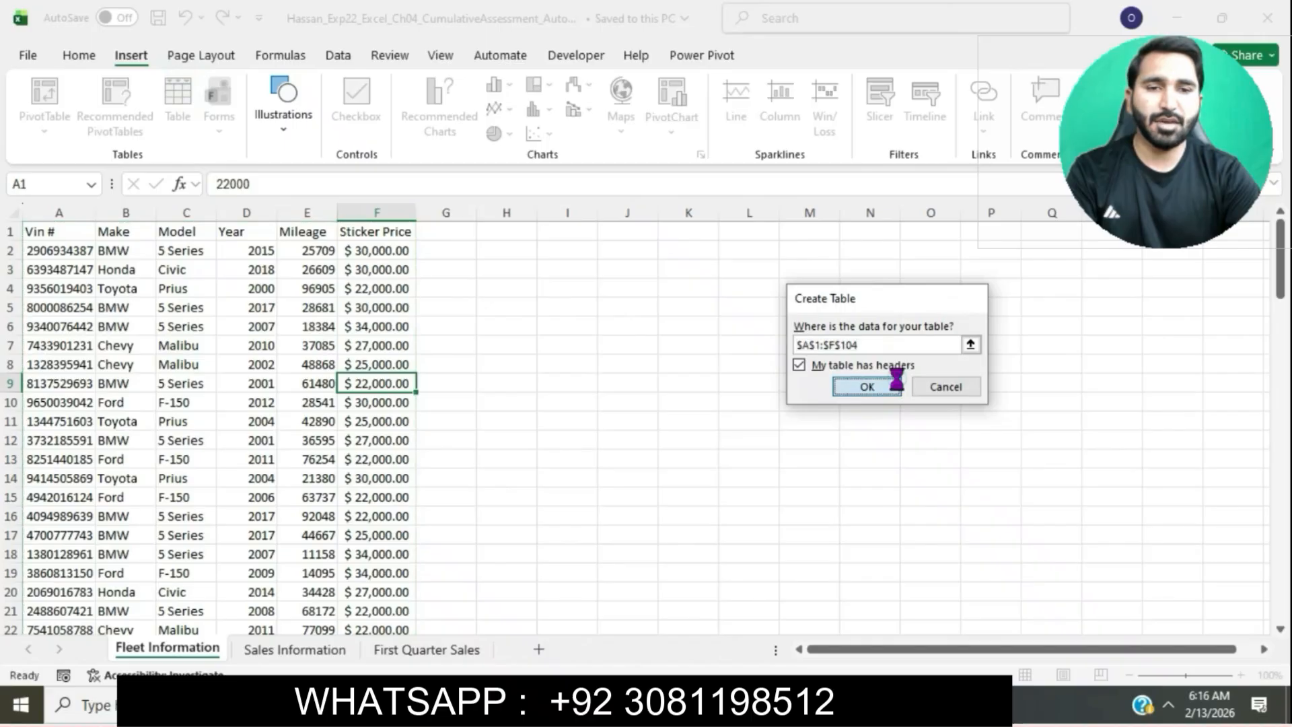
click(897, 380)
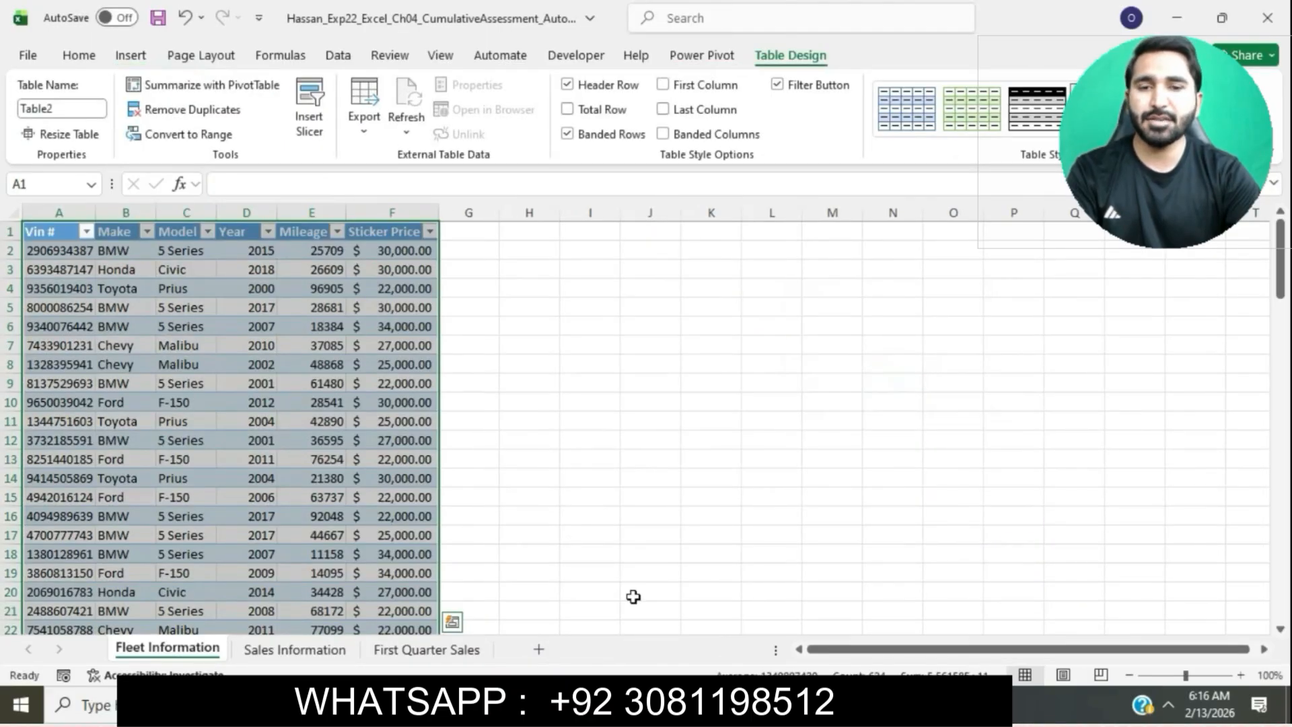
Check the table name in the Word instructions and rename the Fleet Information table in Excel to Inventory
key(alt+Tab)
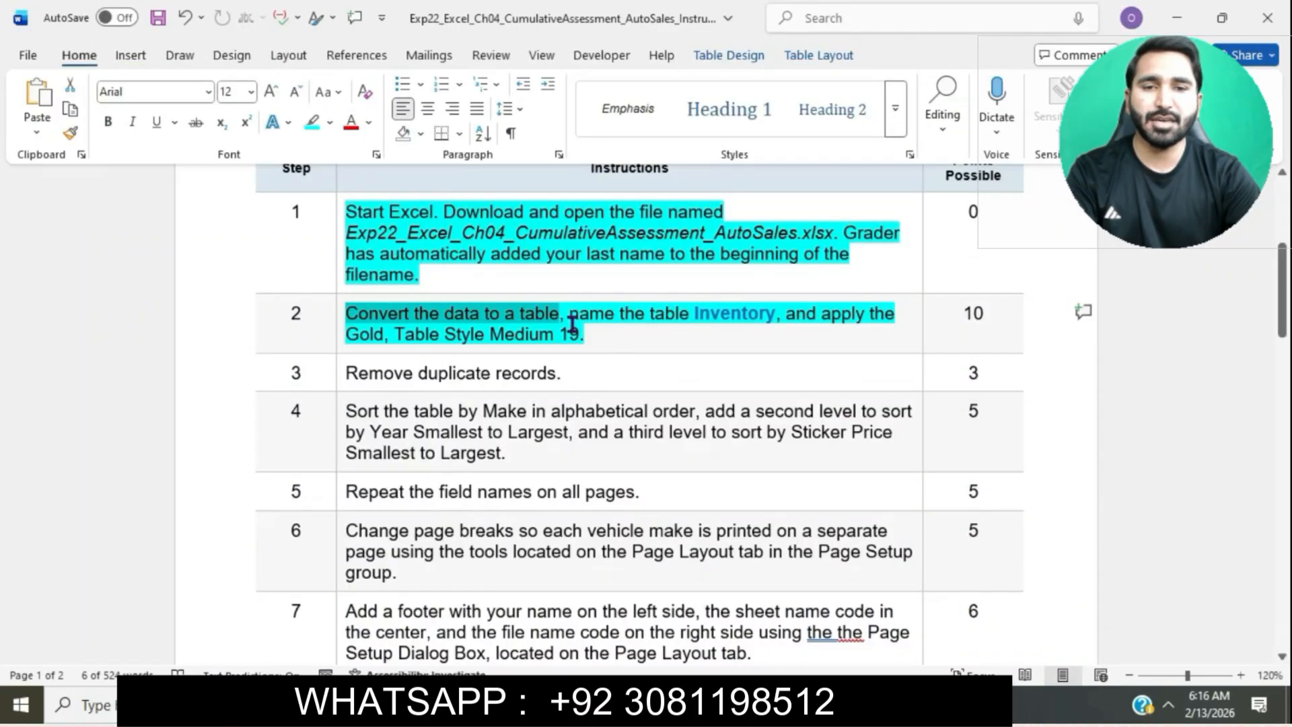
double_click(696, 317)
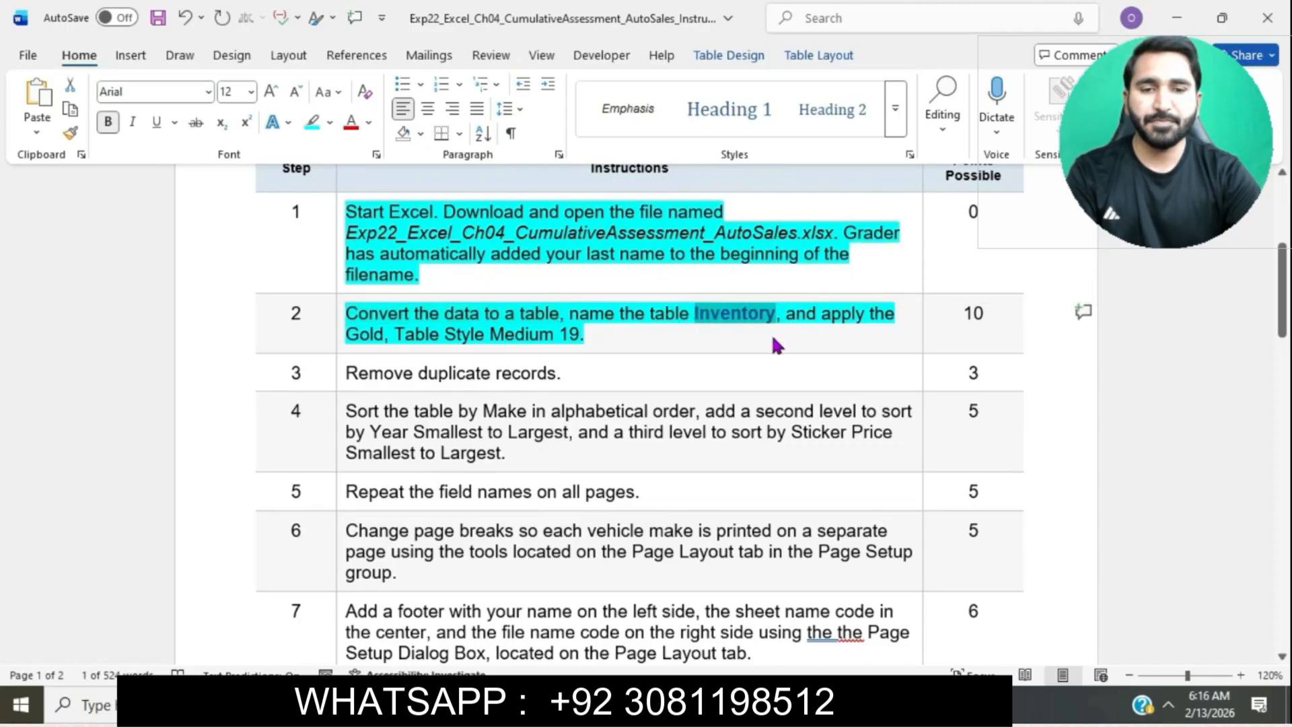
key(alt+Tab)
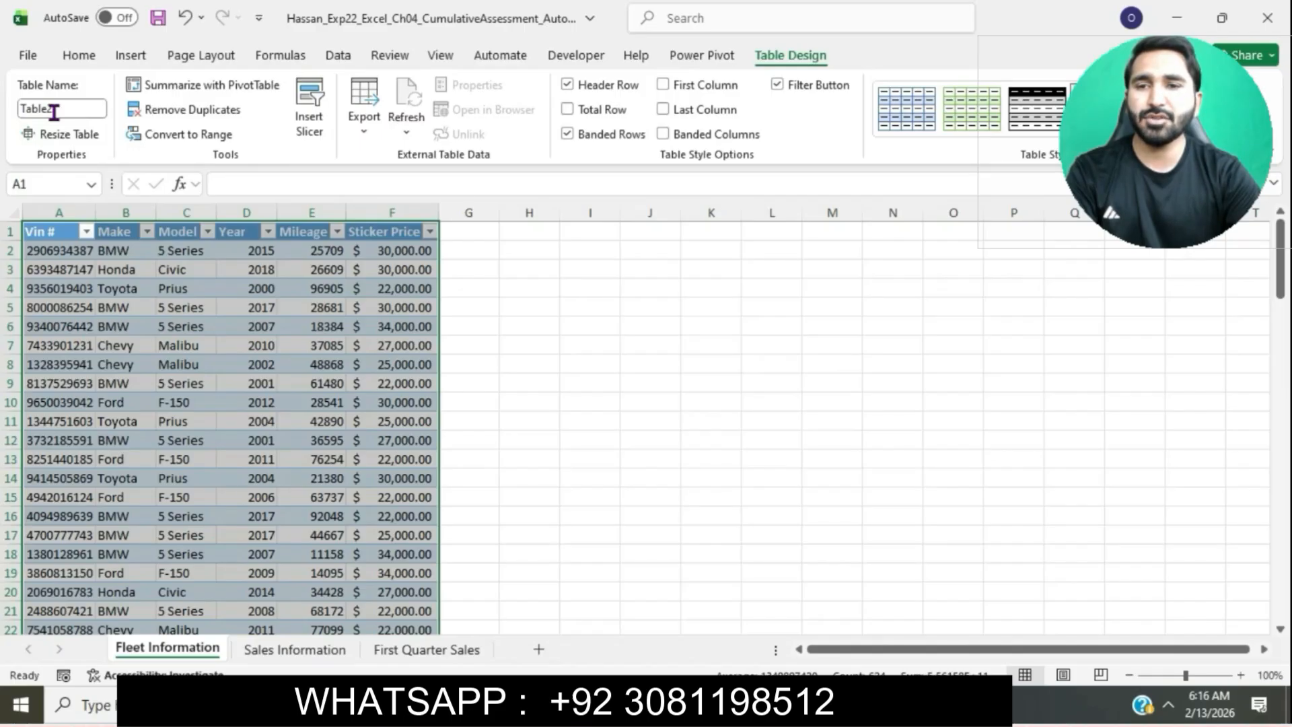
double_click(54, 111)
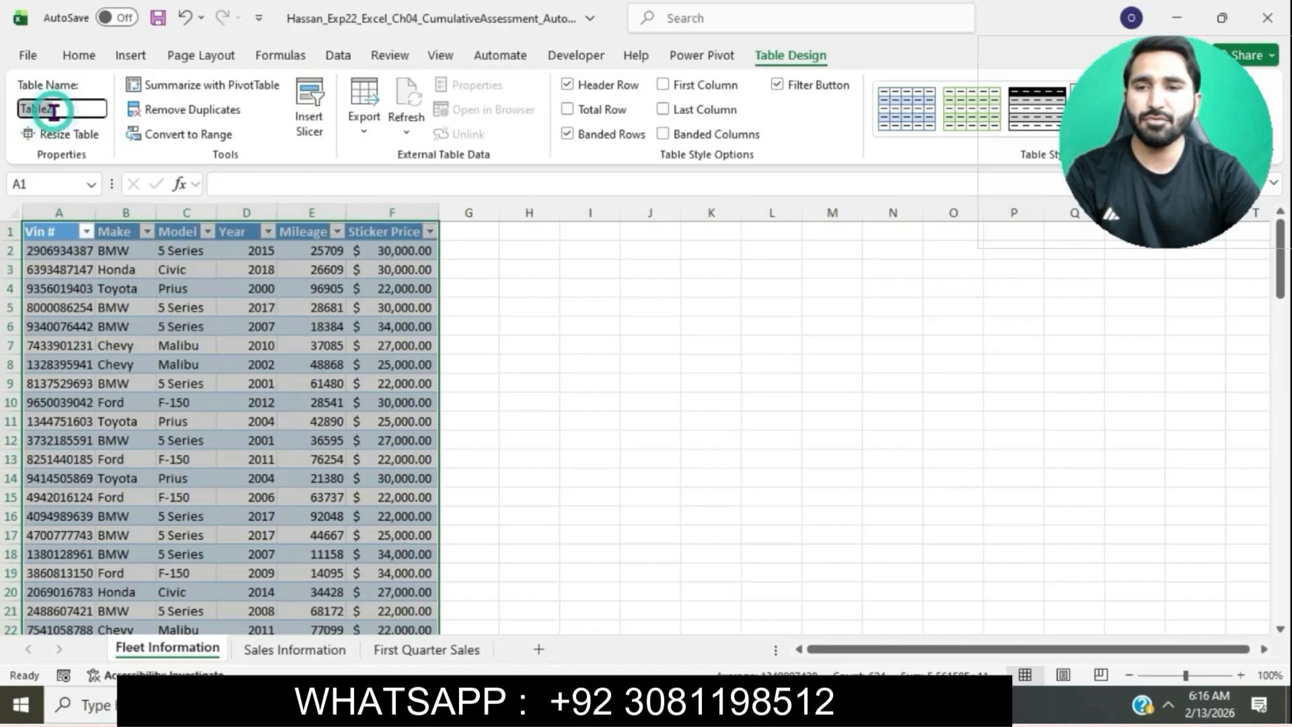
text(Inventory)
key(Return)
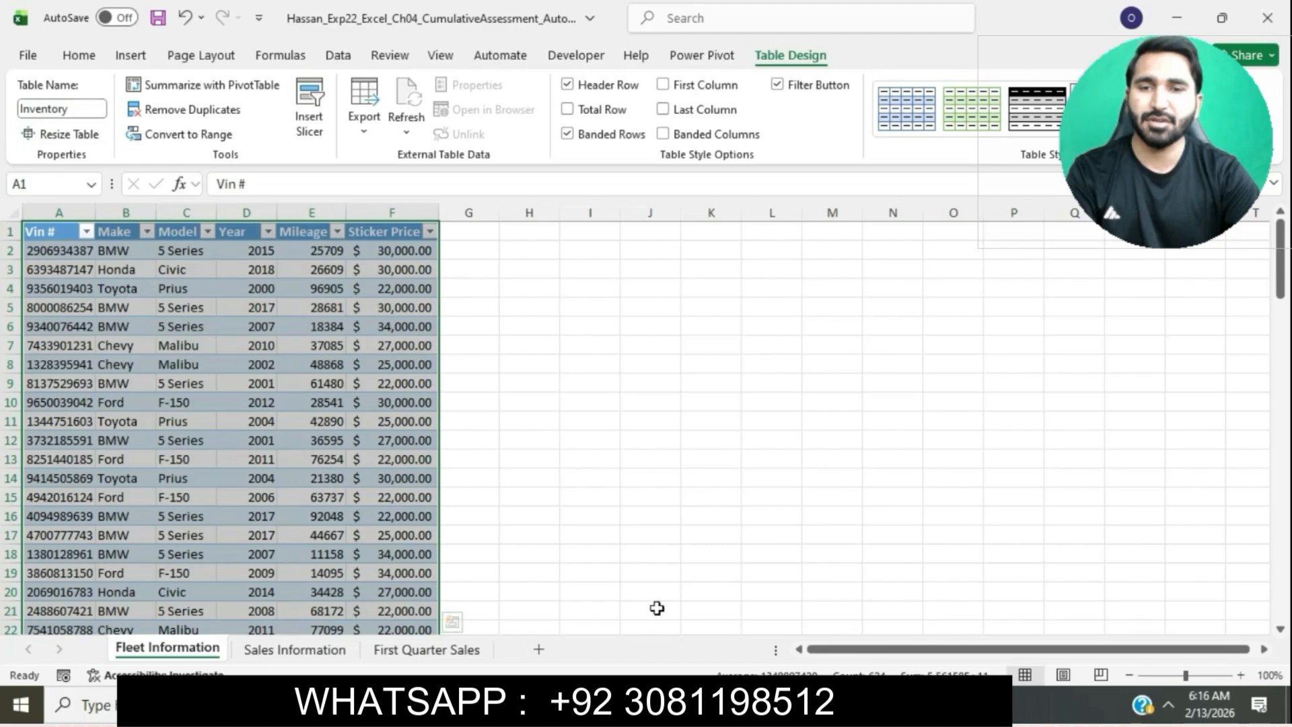
Check the table style in the Word instructions and apply a blue banded Medium table style to the Inventory table in Excel
key(alt+Tab)
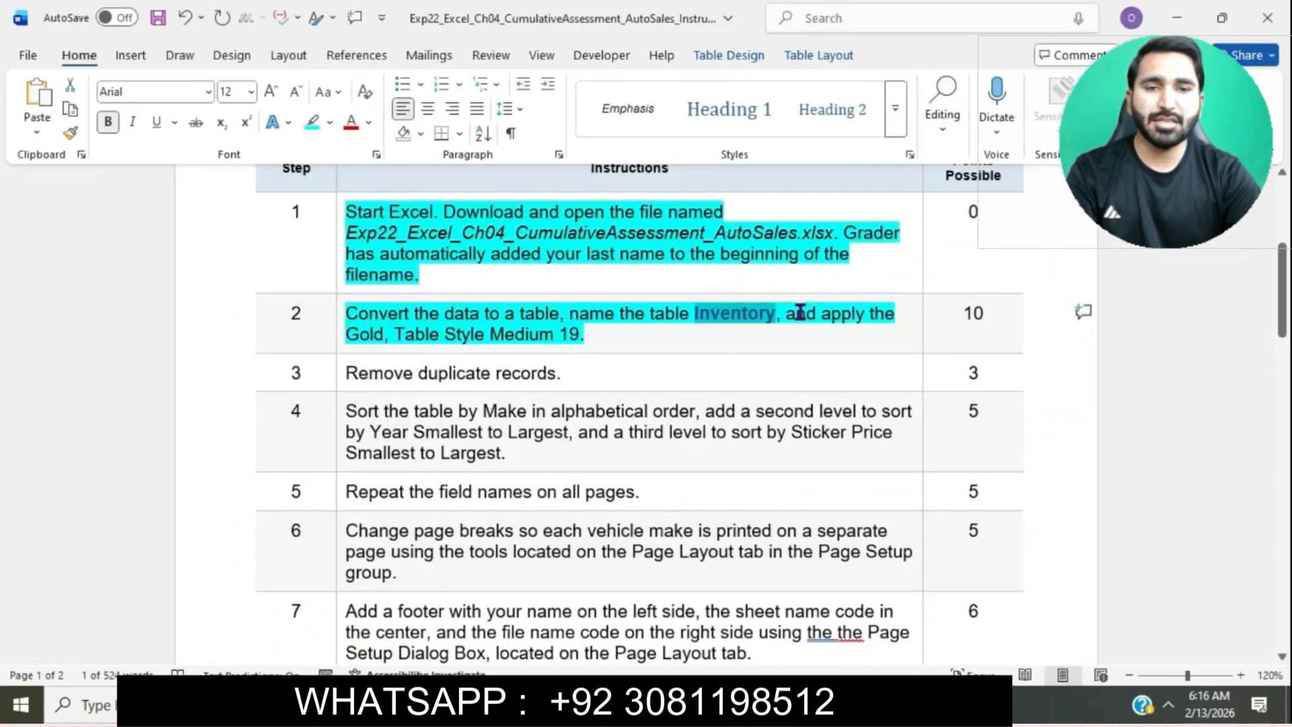
drag(793, 314, 814, 340)
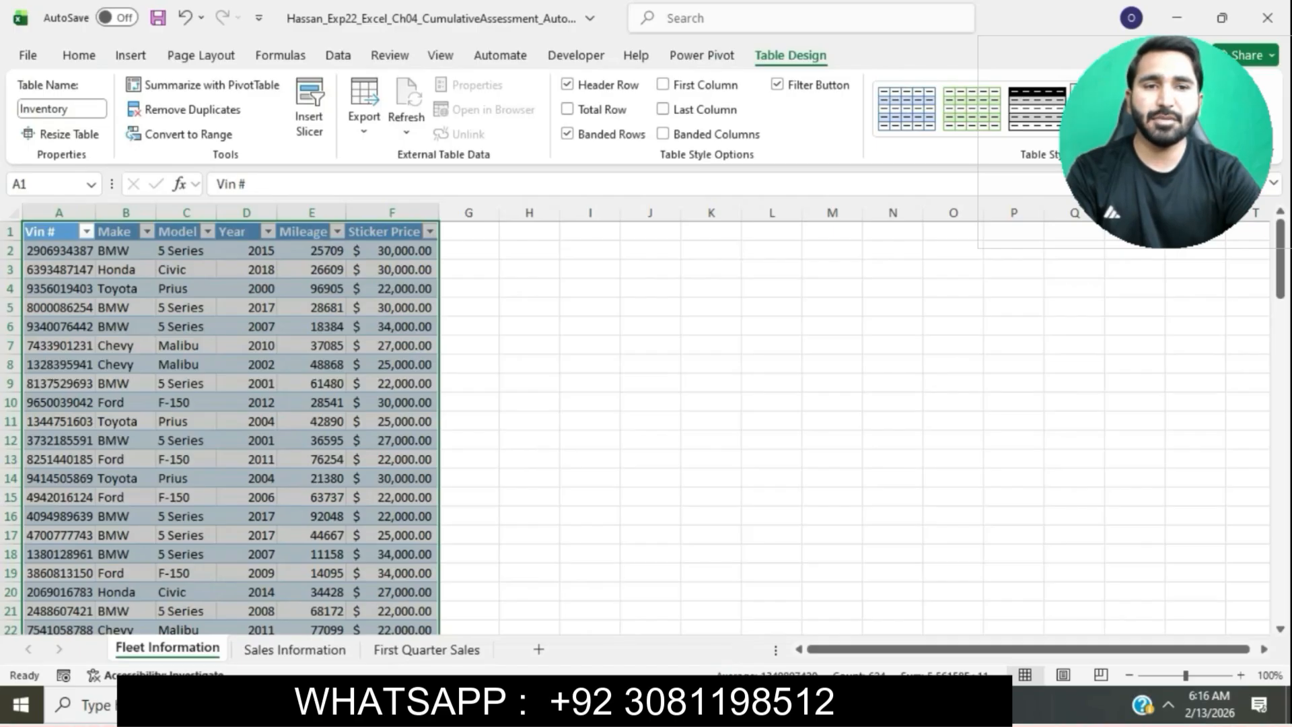
click(1217, 129)
scroll(1069, 297, down, 3)
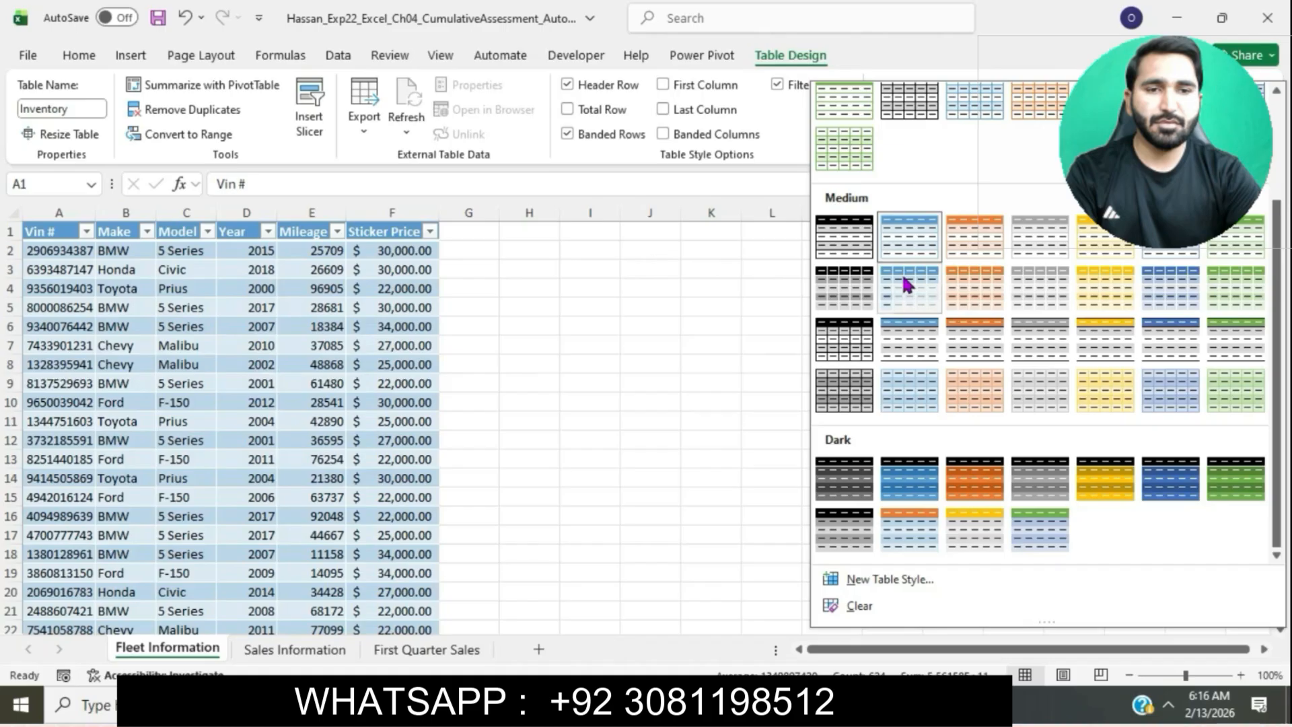
click(906, 284)
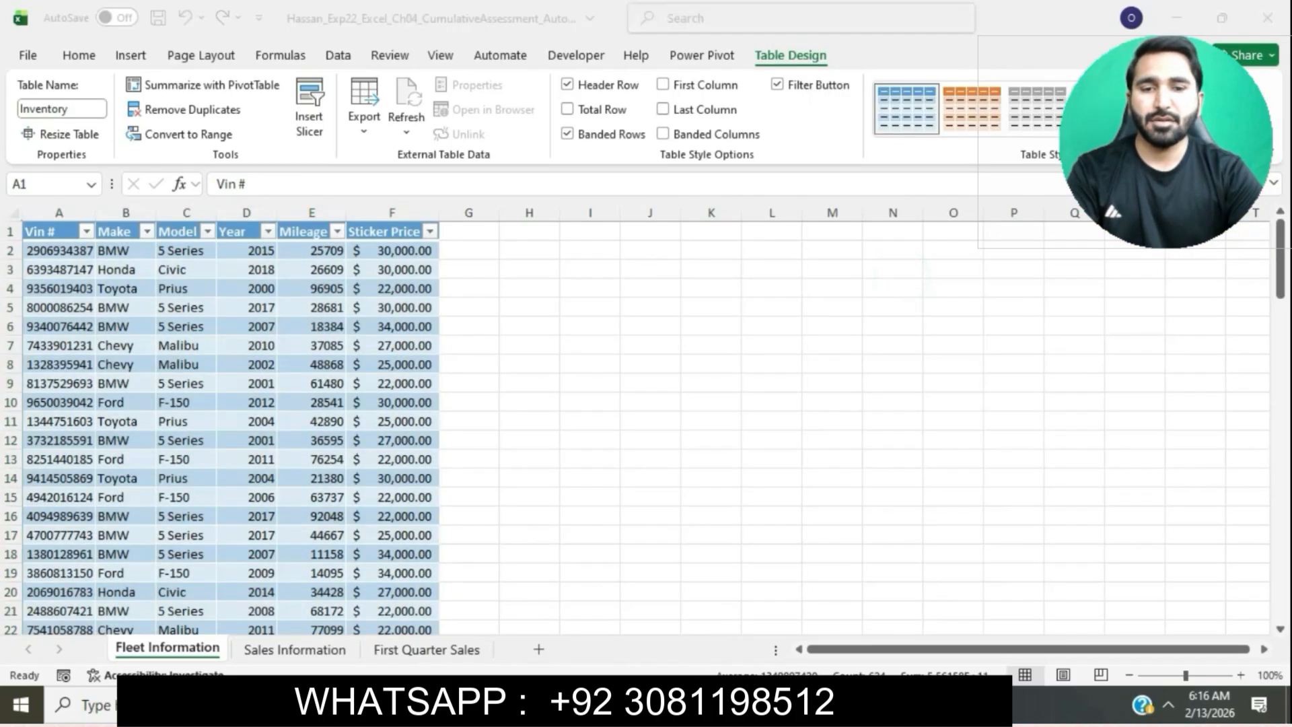
Switch to the Word instructions and highlight the step 3 instruction about duplicate records in turquoise
key(alt+Tab)
click(629, 379)
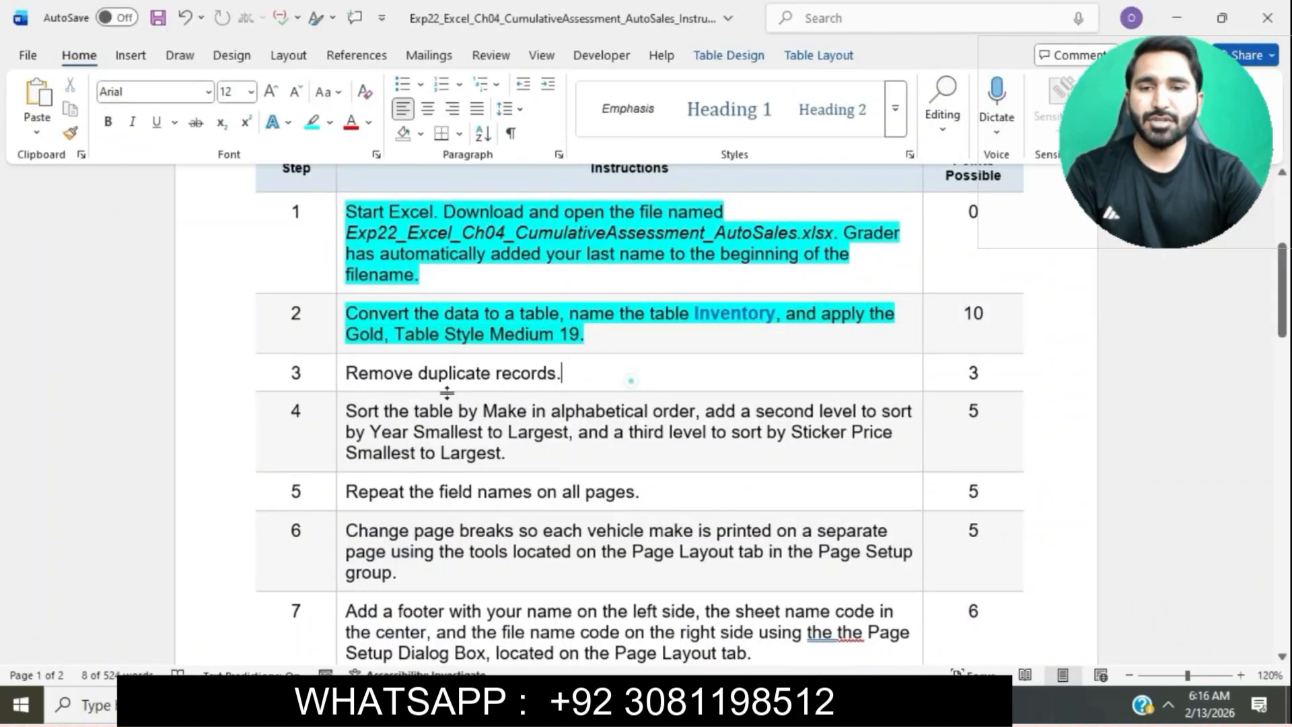
click(335, 369)
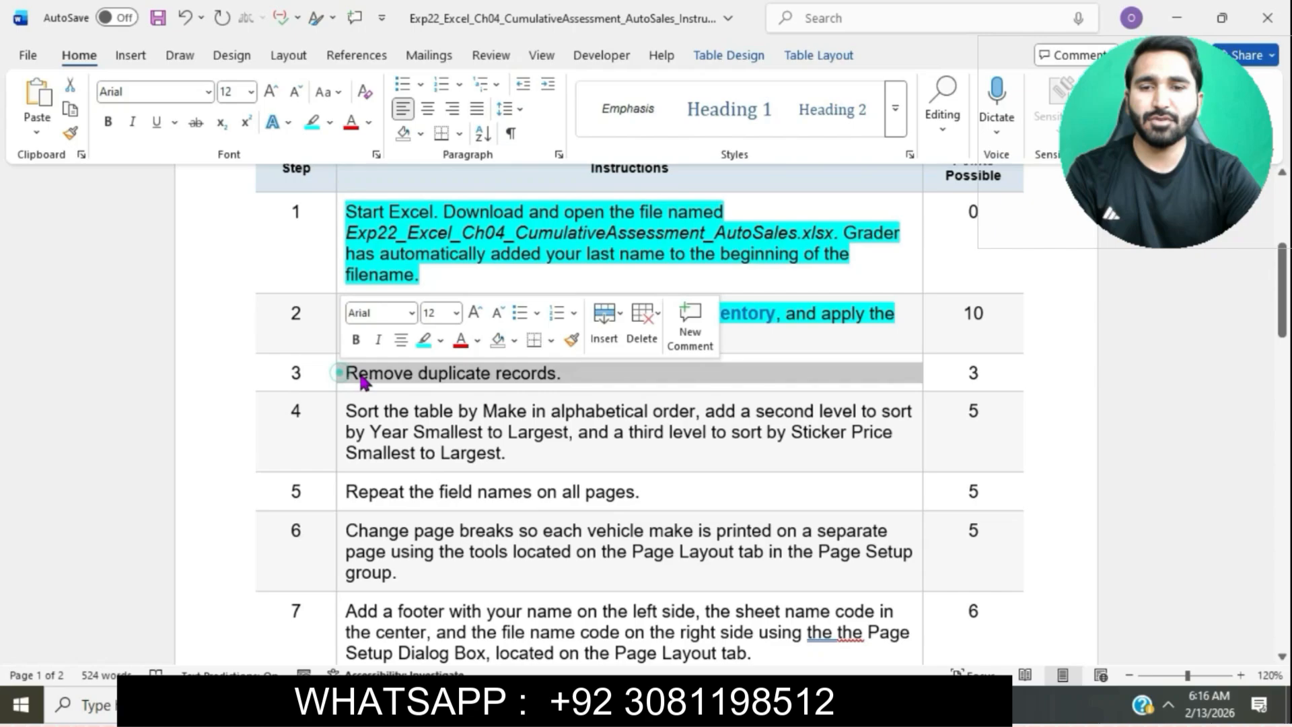
click(422, 342)
click(428, 373)
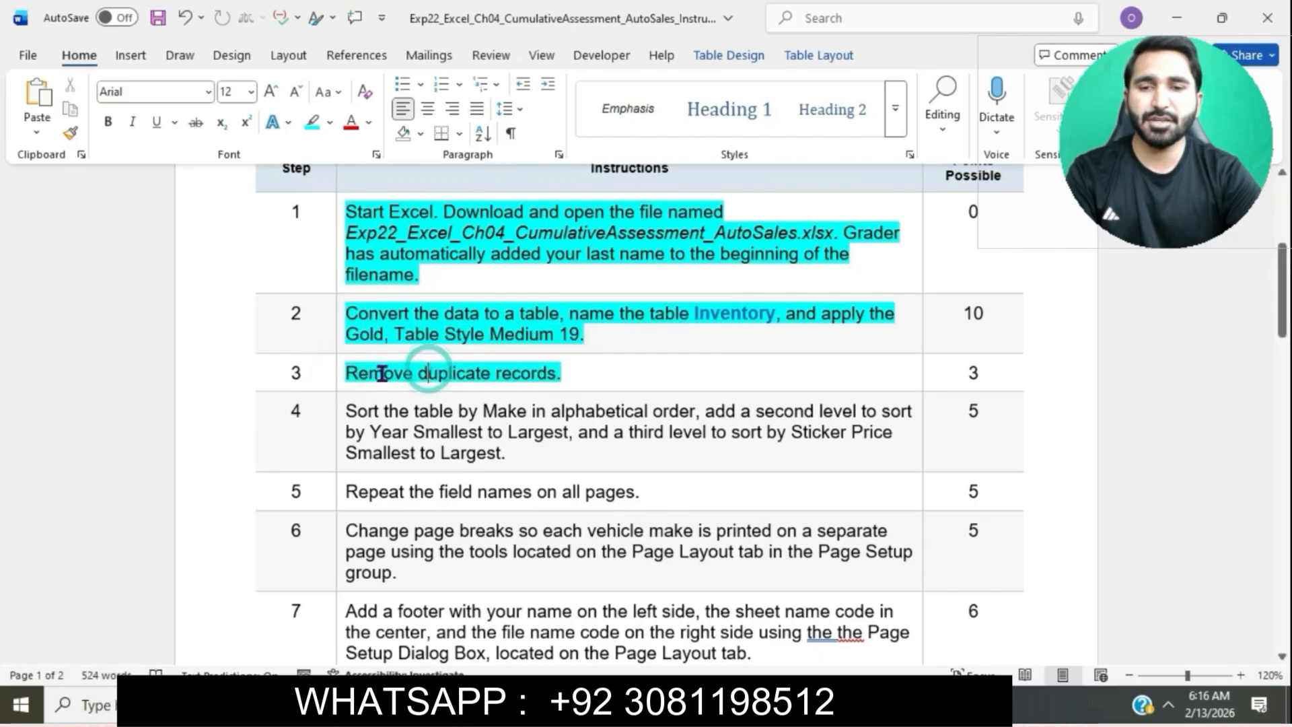
Switch to Excel and remove duplicate records from the Inventory table, comparing all columns
click(700, 704)
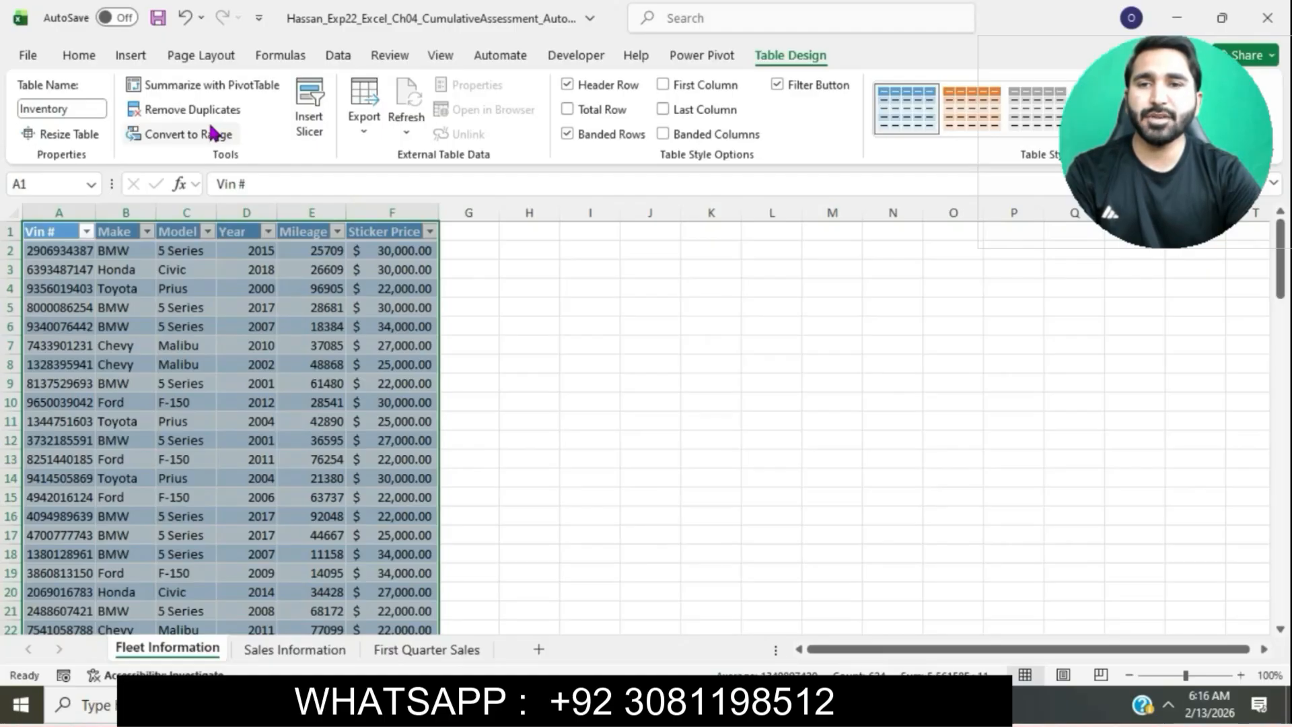
click(185, 109)
click(972, 436)
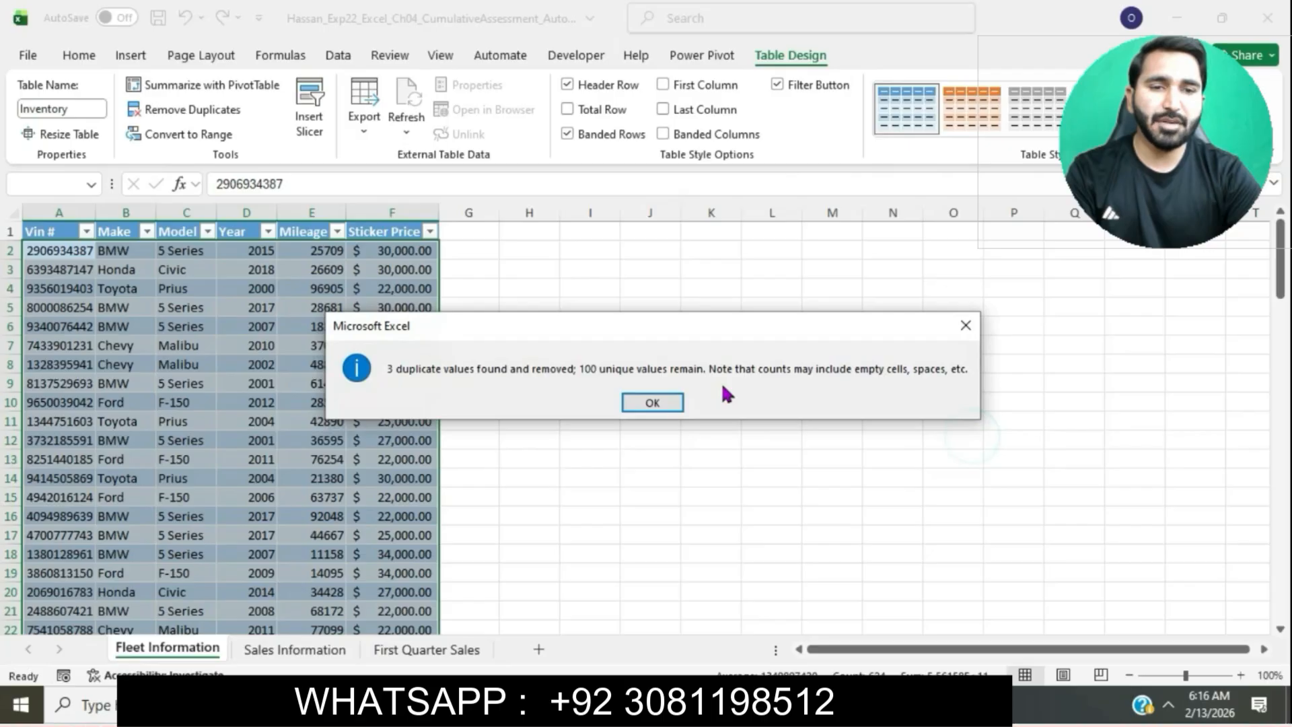
click(656, 403)
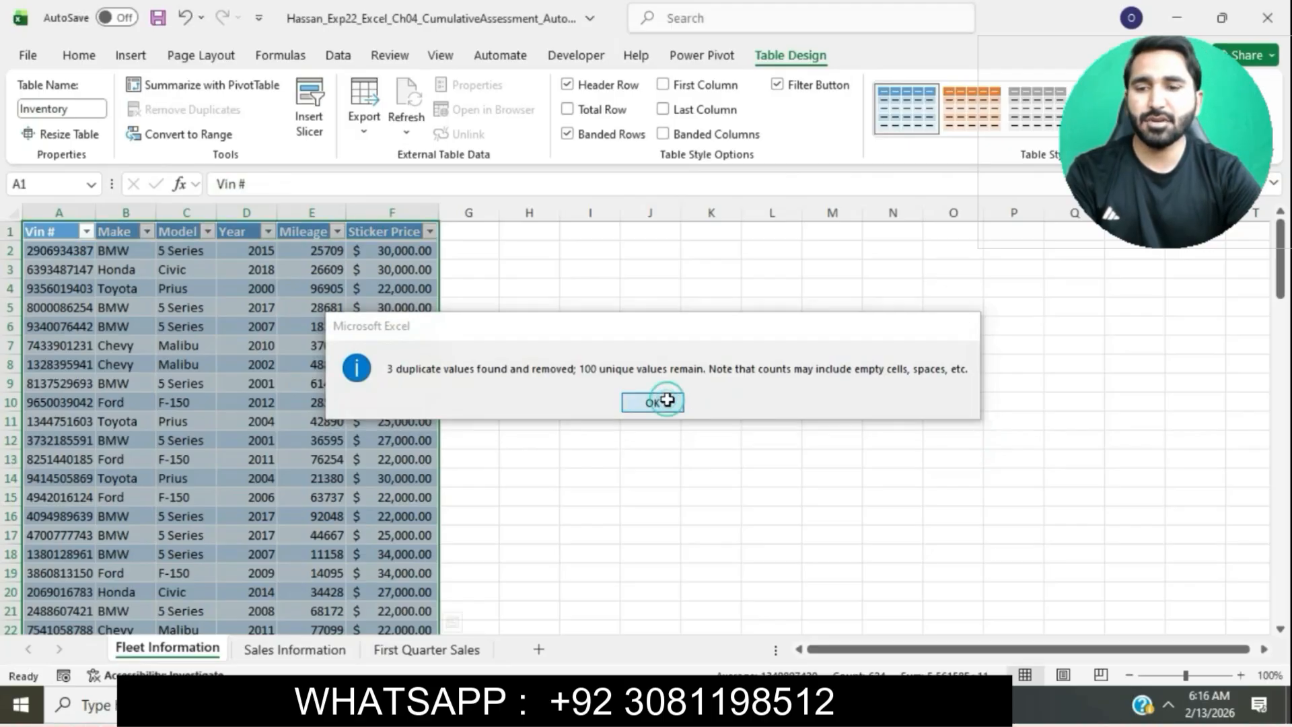
Switch to the Word instructions and highlight the step 4 sorting instruction in turquoise
key(alt+Tab)
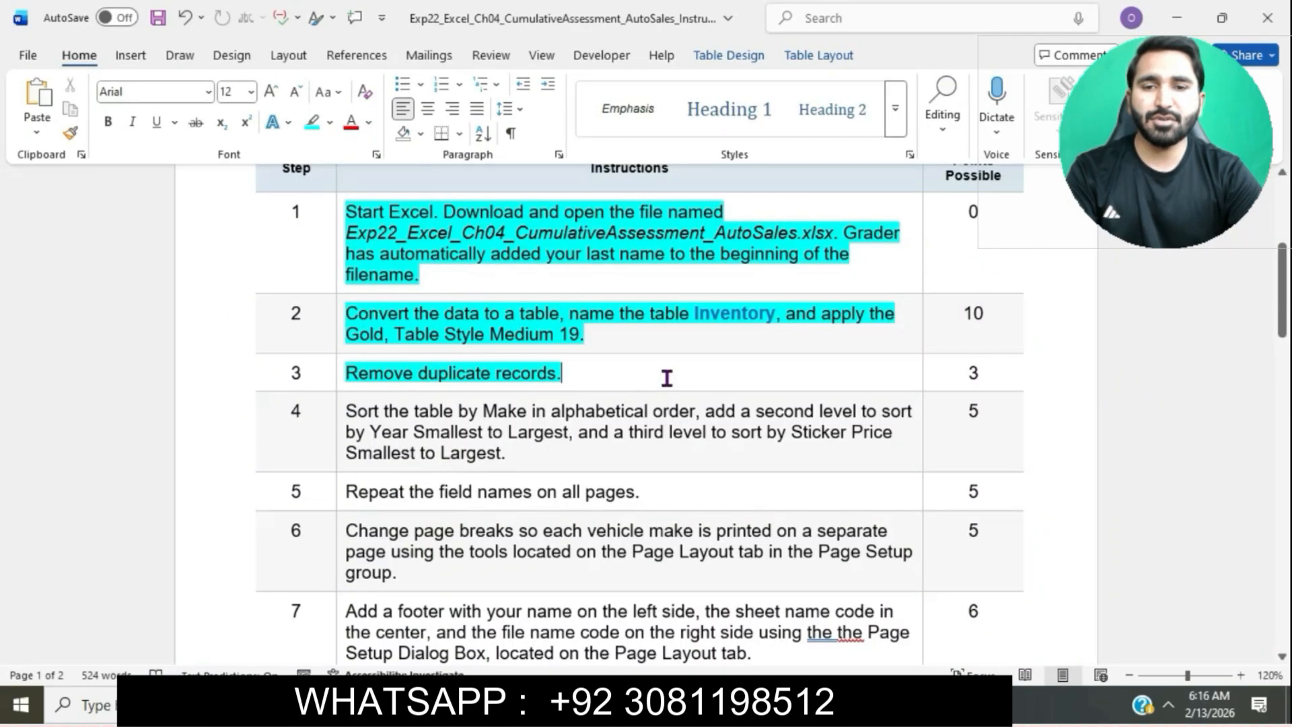
scroll(666, 377, down, 3)
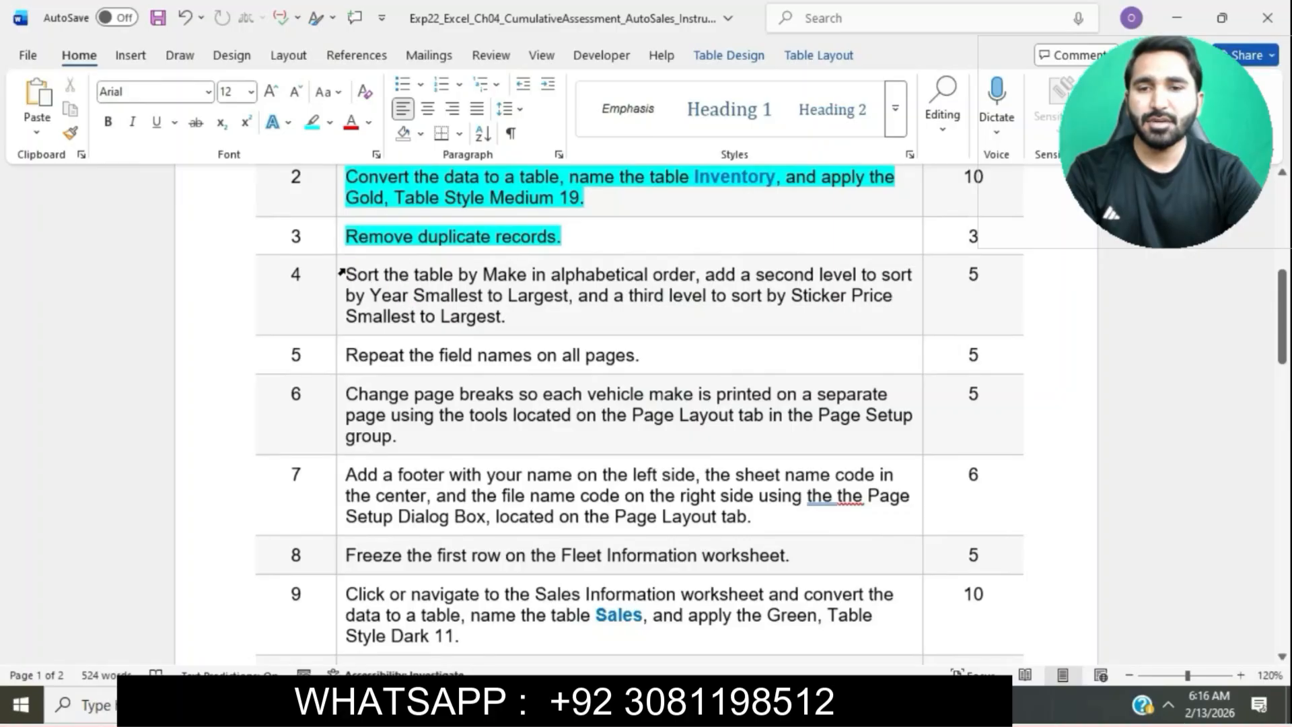
click(342, 272)
click(427, 236)
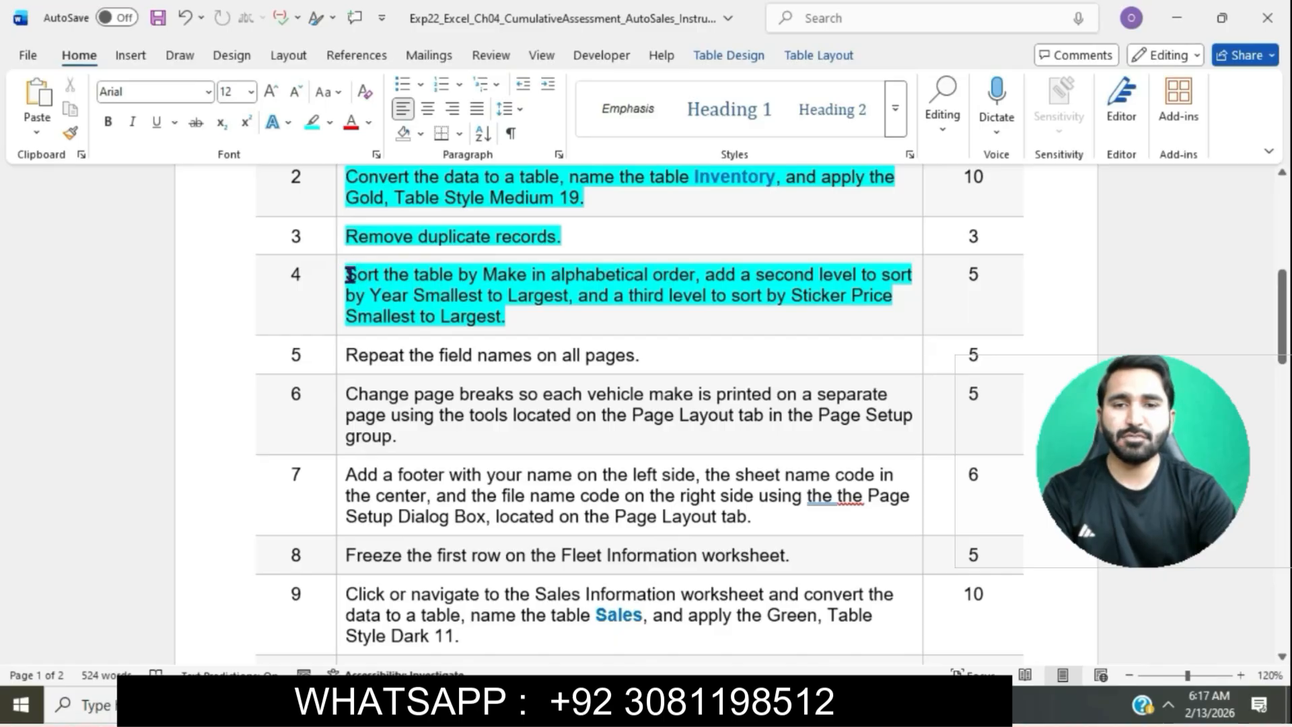
Mark the first sort criterion in Word, then start a custom sort of the Inventory table in Excel by Make, A to Z
drag(346, 274, 695, 276)
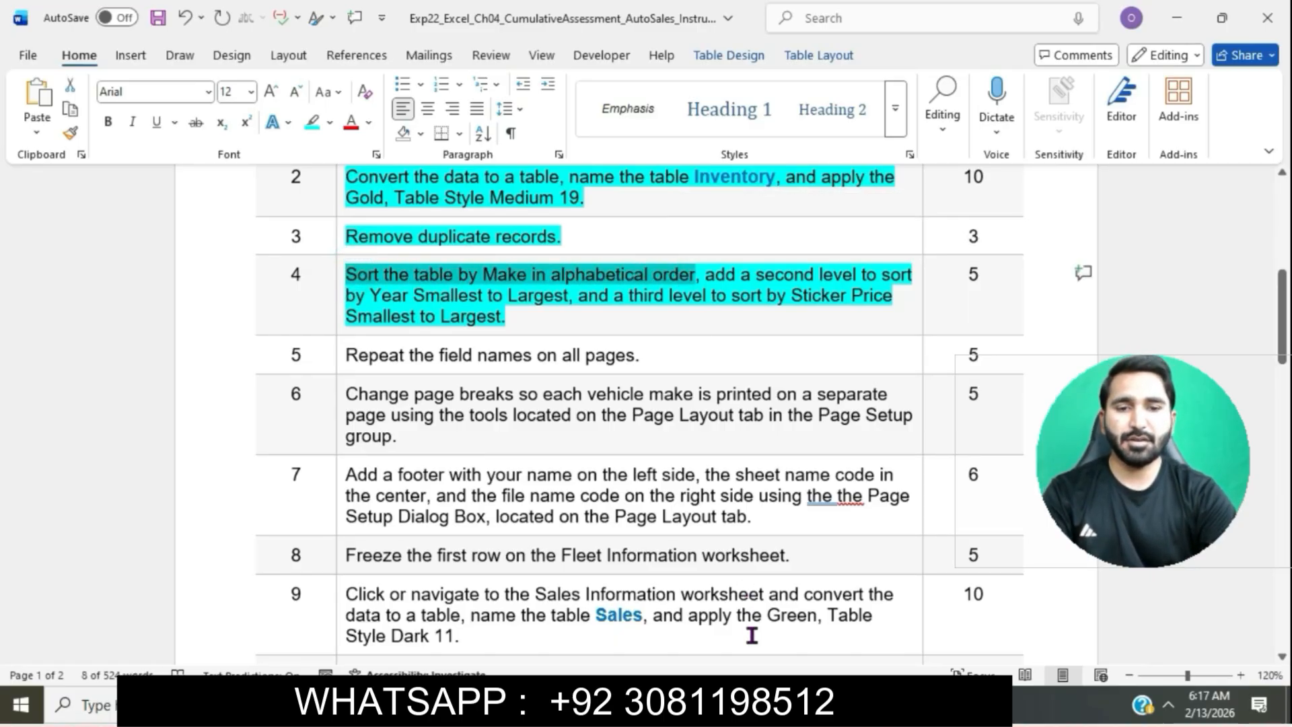
key(alt+Tab)
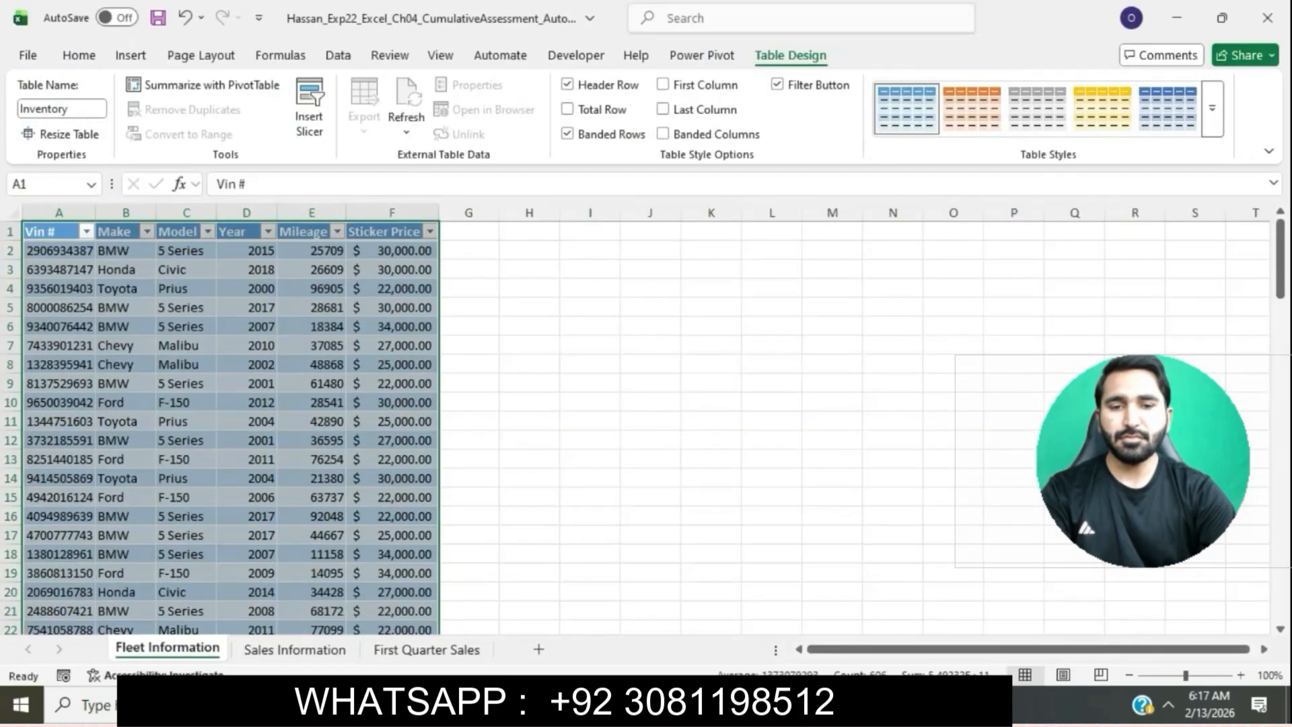
click(731, 705)
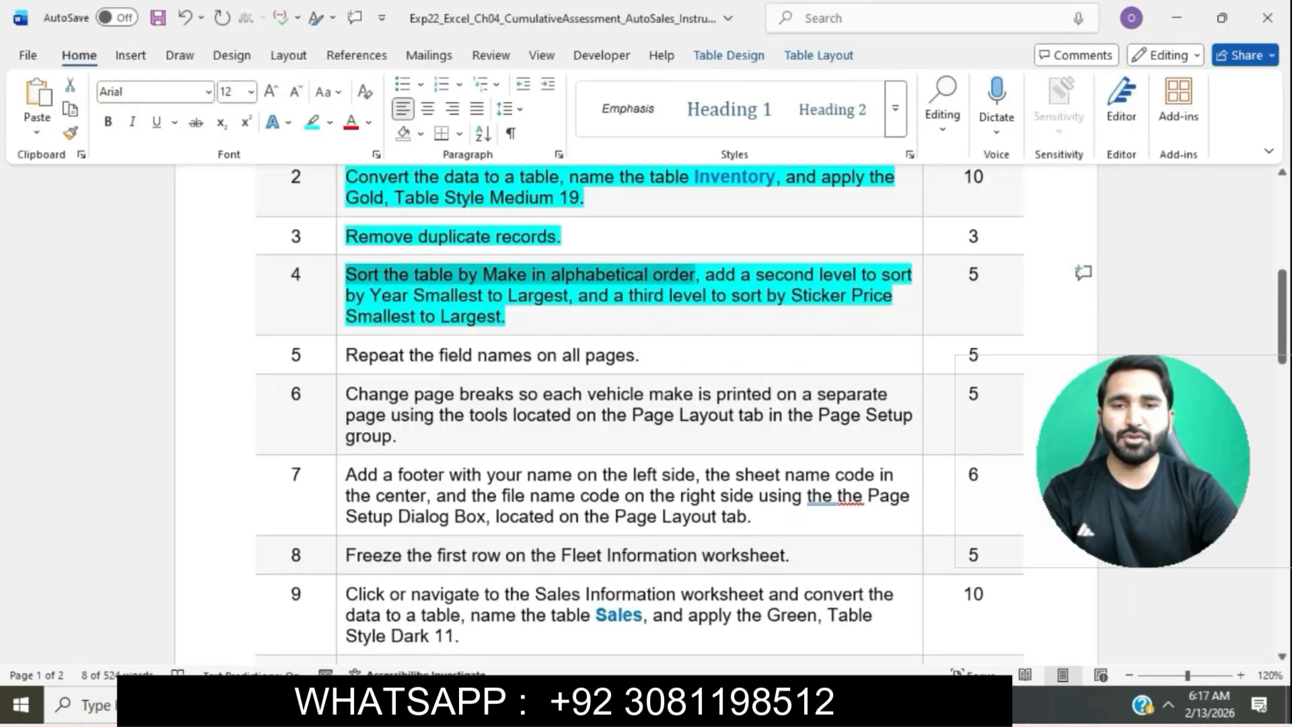
click(731, 704)
click(731, 704)
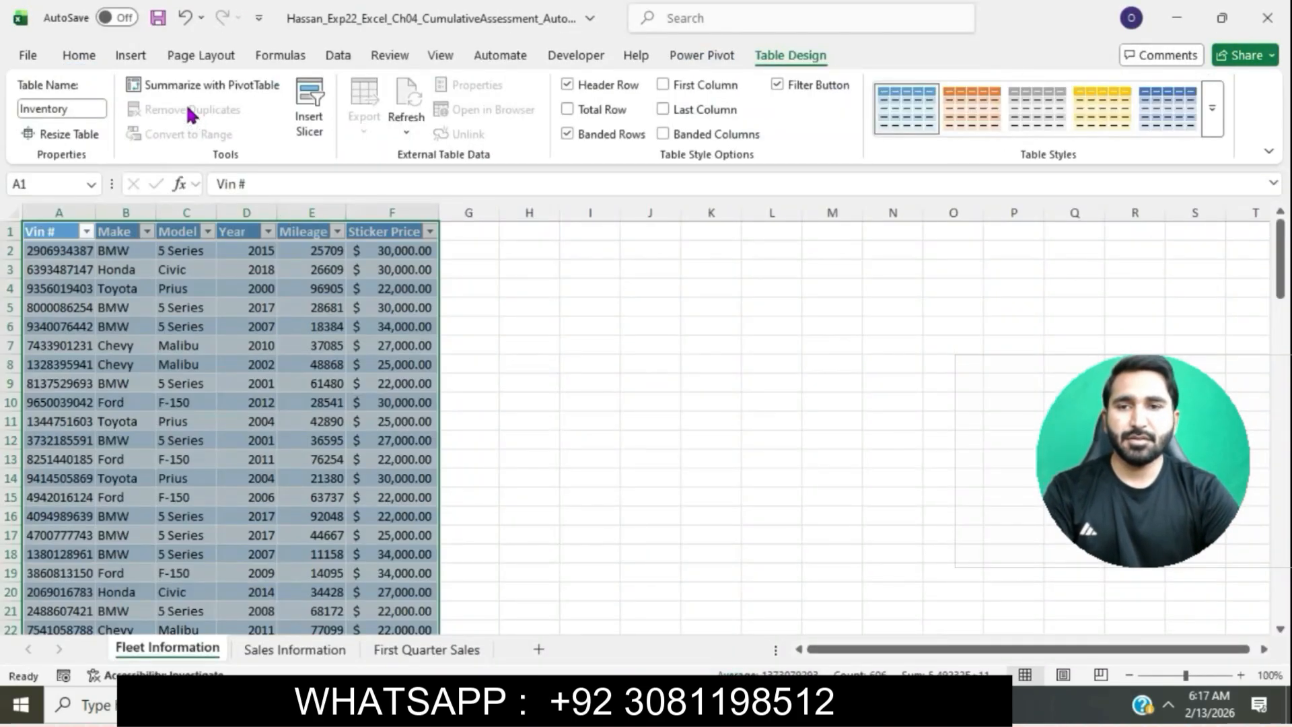
click(91, 56)
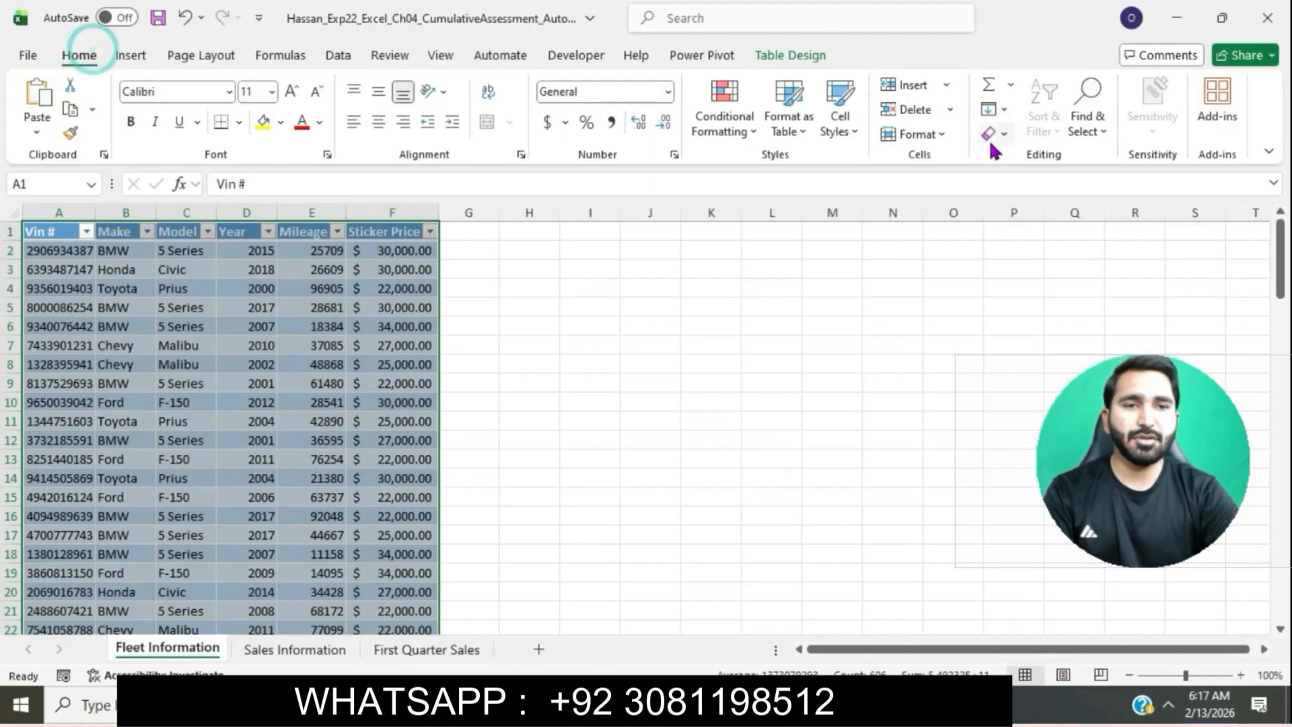
click(428, 324)
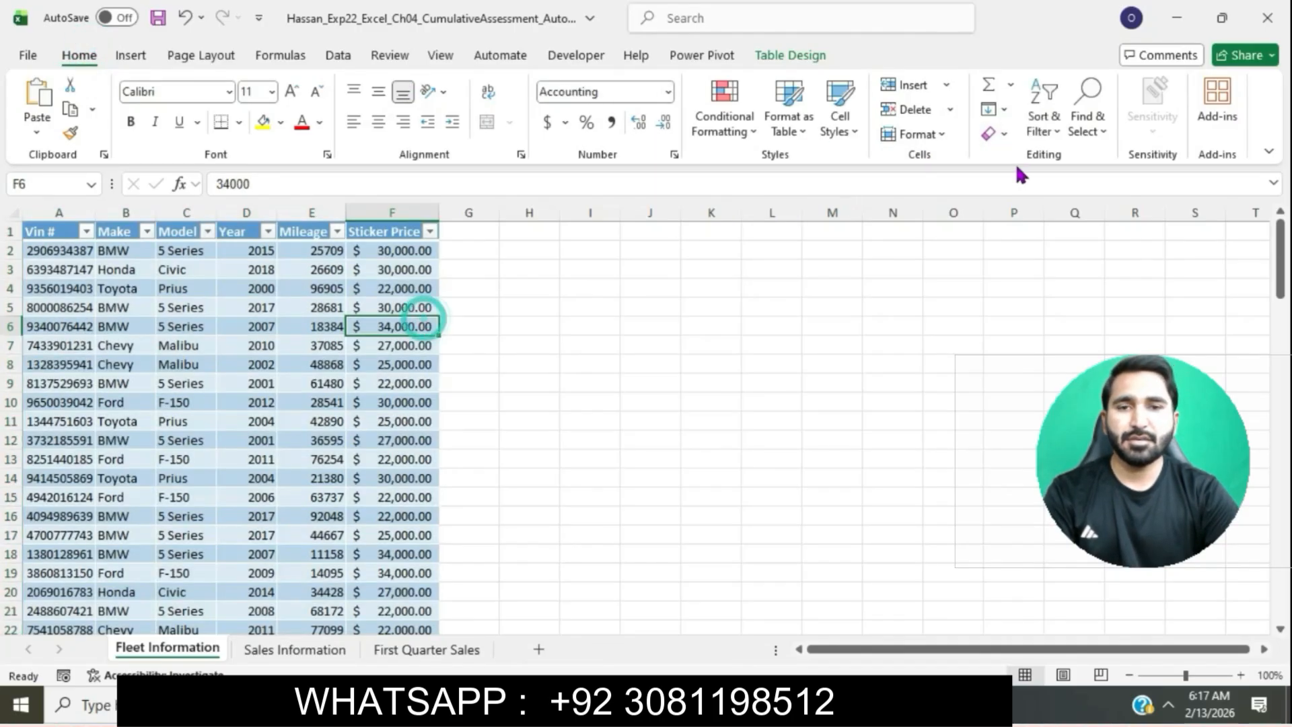
click(1045, 121)
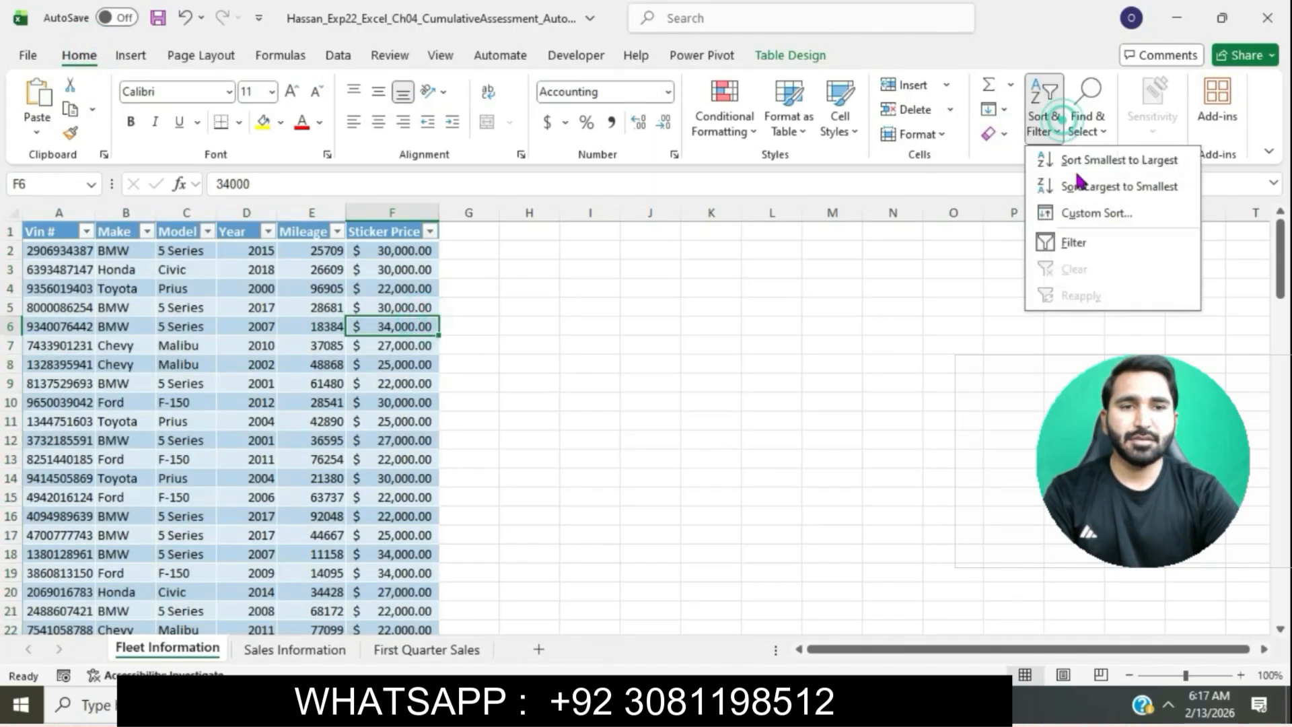
click(1094, 213)
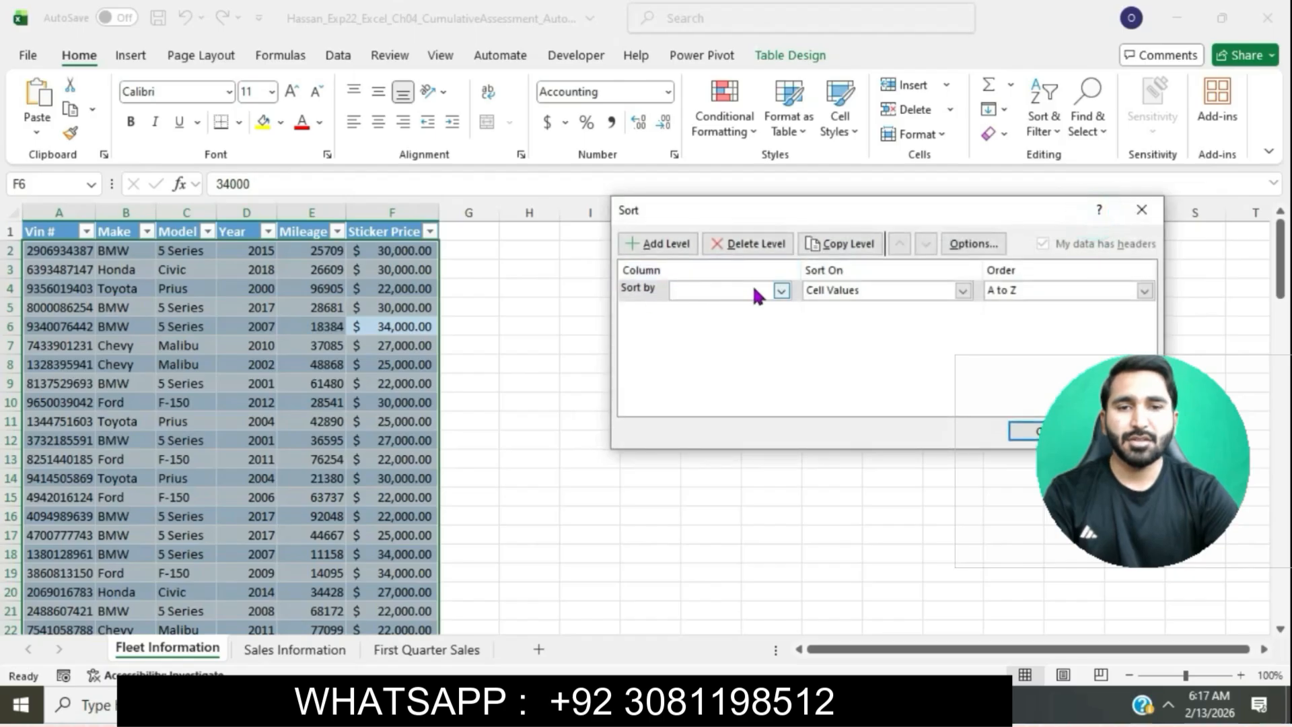
click(781, 291)
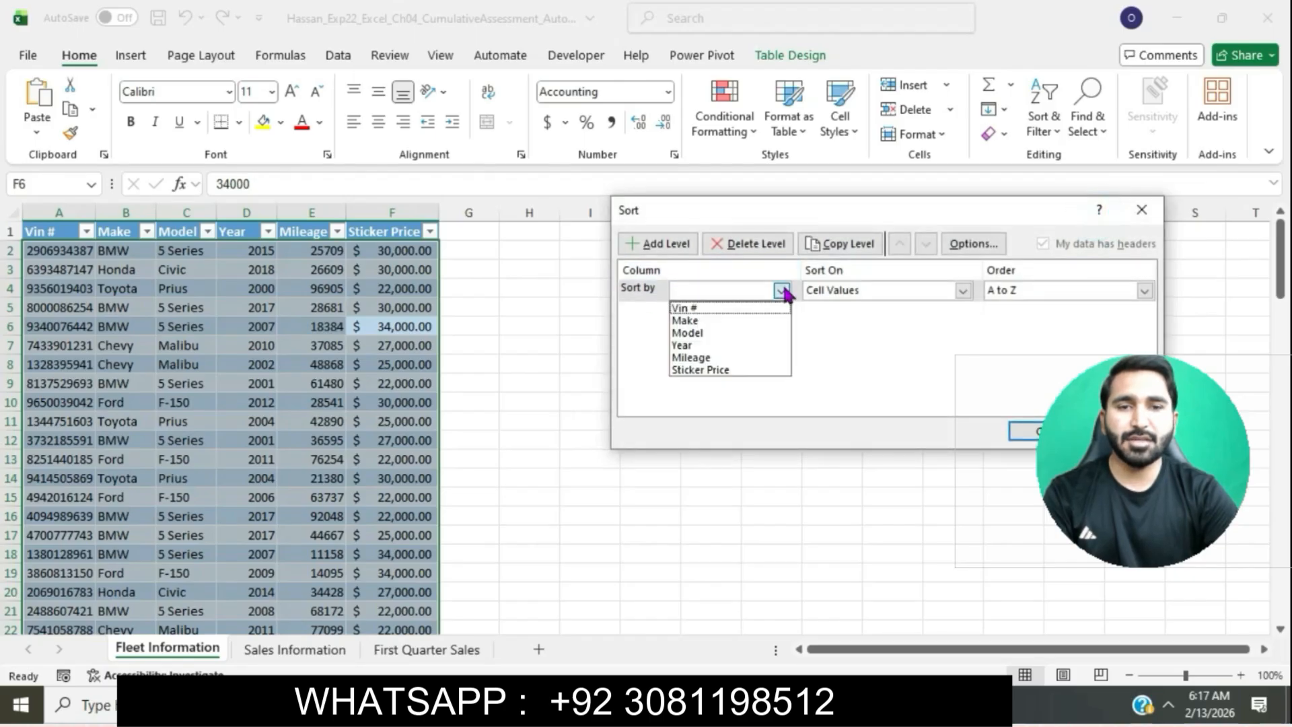
click(719, 322)
Check the second sort criterion in Word and add a sort level in Excel by Year, Smallest to Largest
click(731, 704)
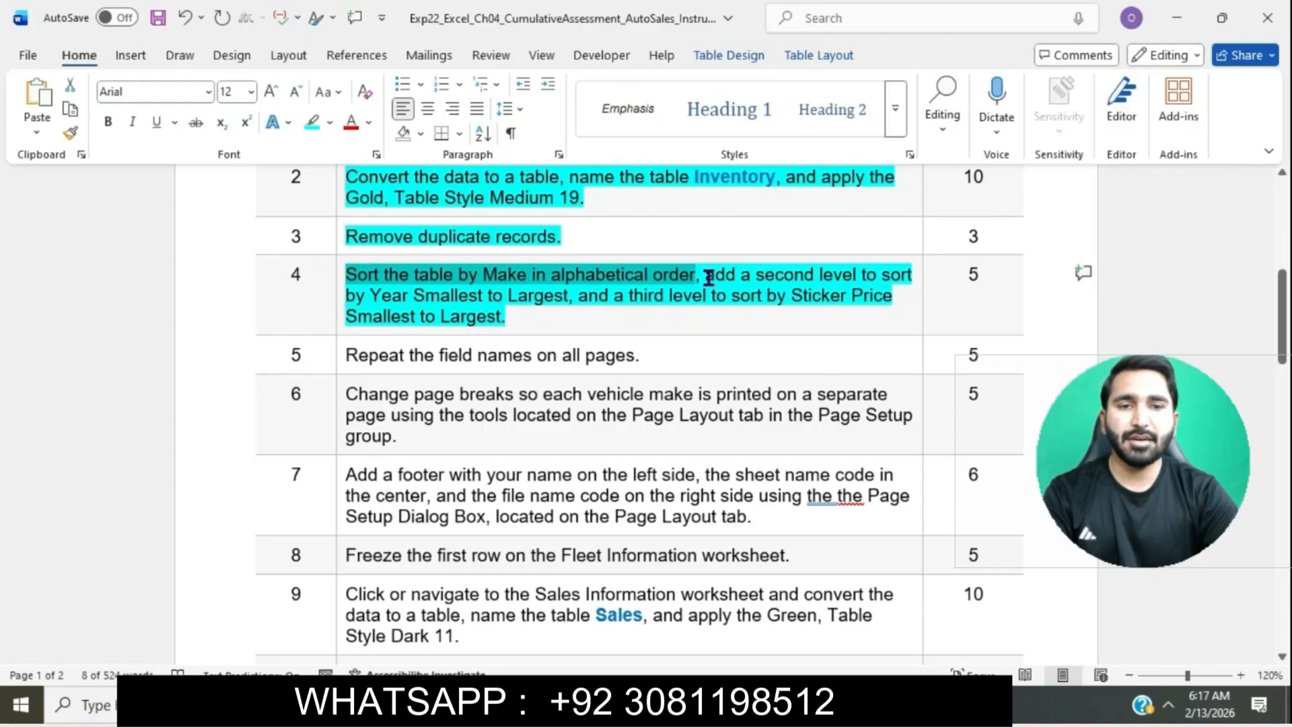
drag(704, 276, 577, 300)
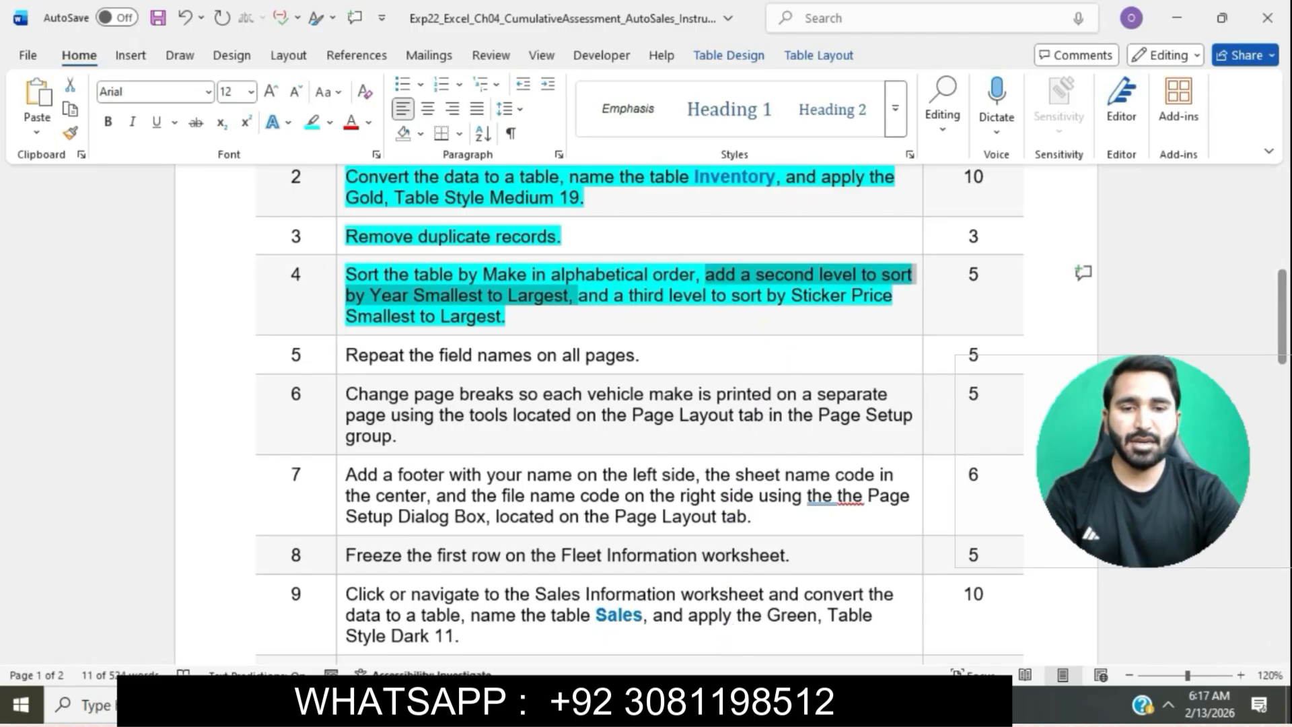
click(735, 704)
click(650, 252)
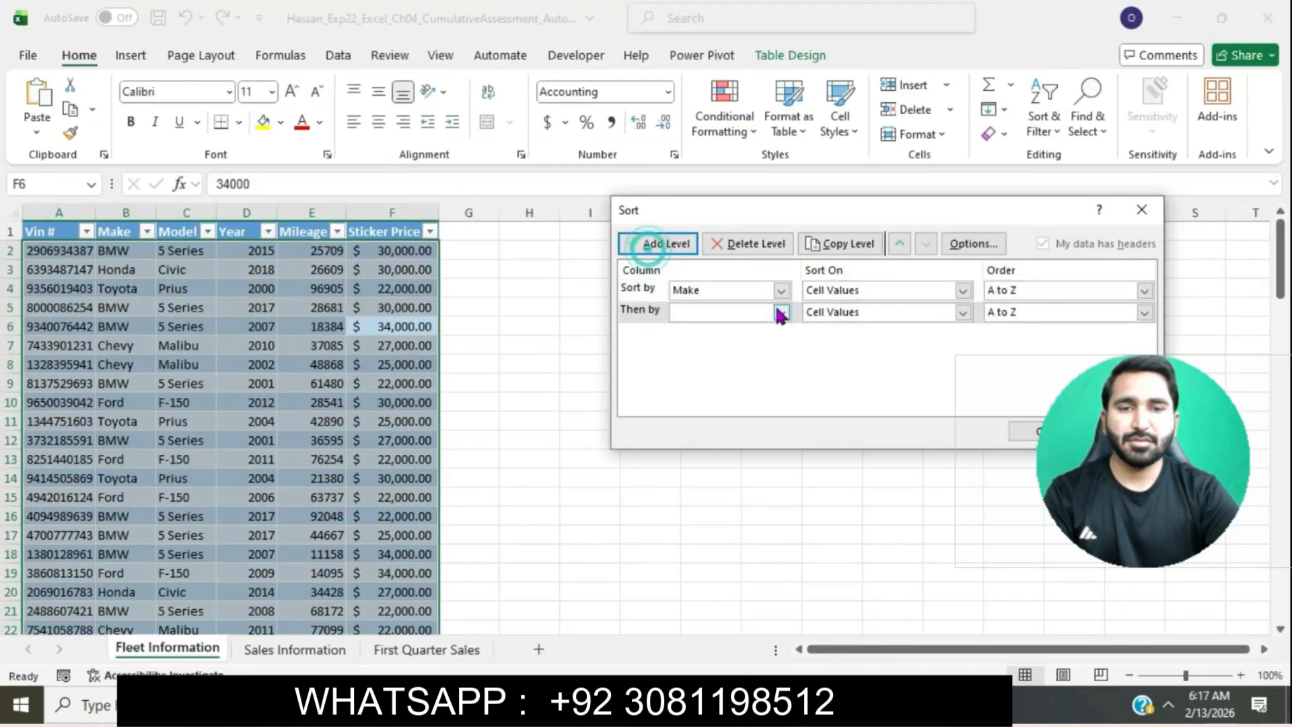
click(781, 312)
click(716, 369)
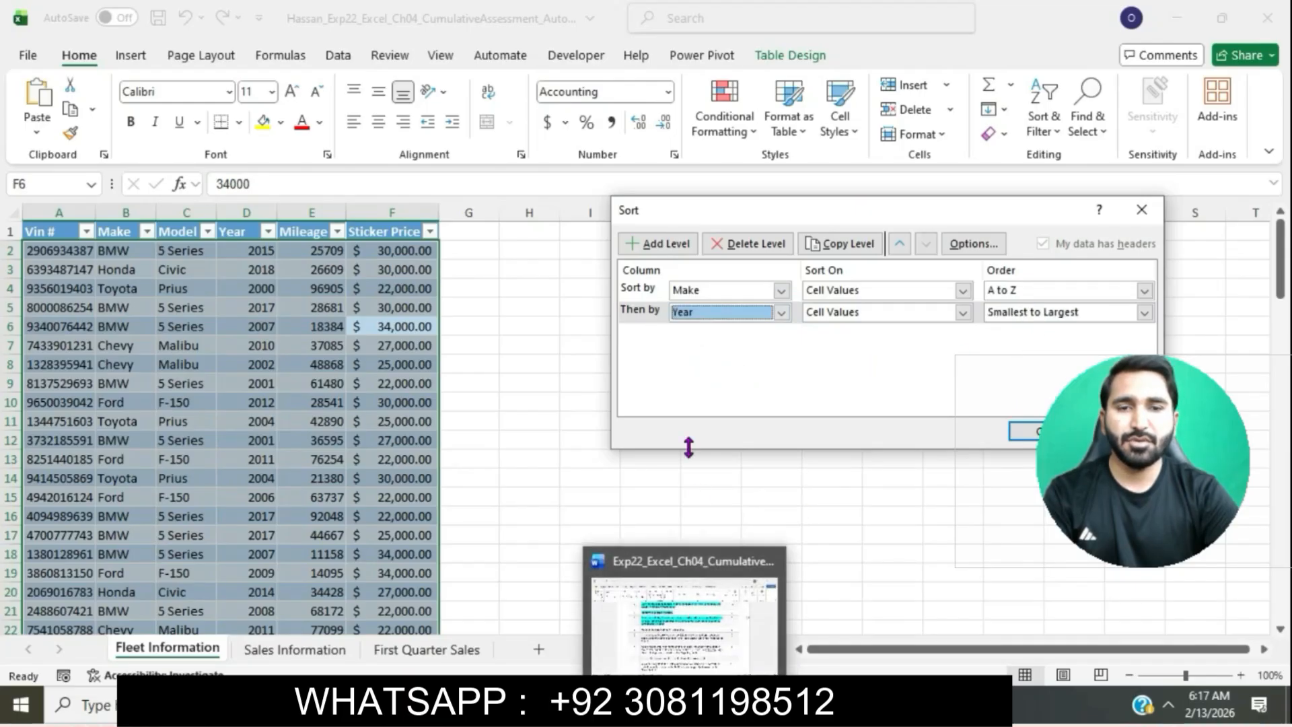
Check the third sort criterion in Word, add a Sticker Price level, Smallest to Largest, in Excel and apply the sort
click(687, 605)
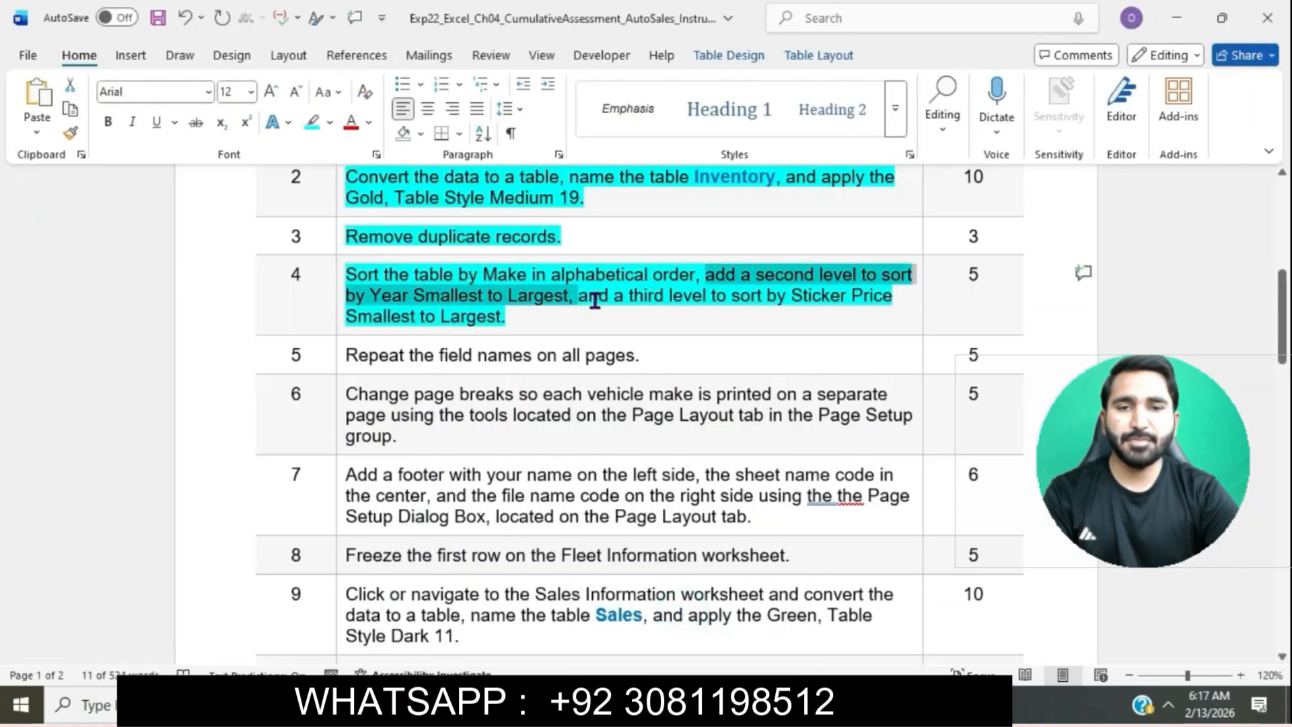
drag(578, 296, 846, 311)
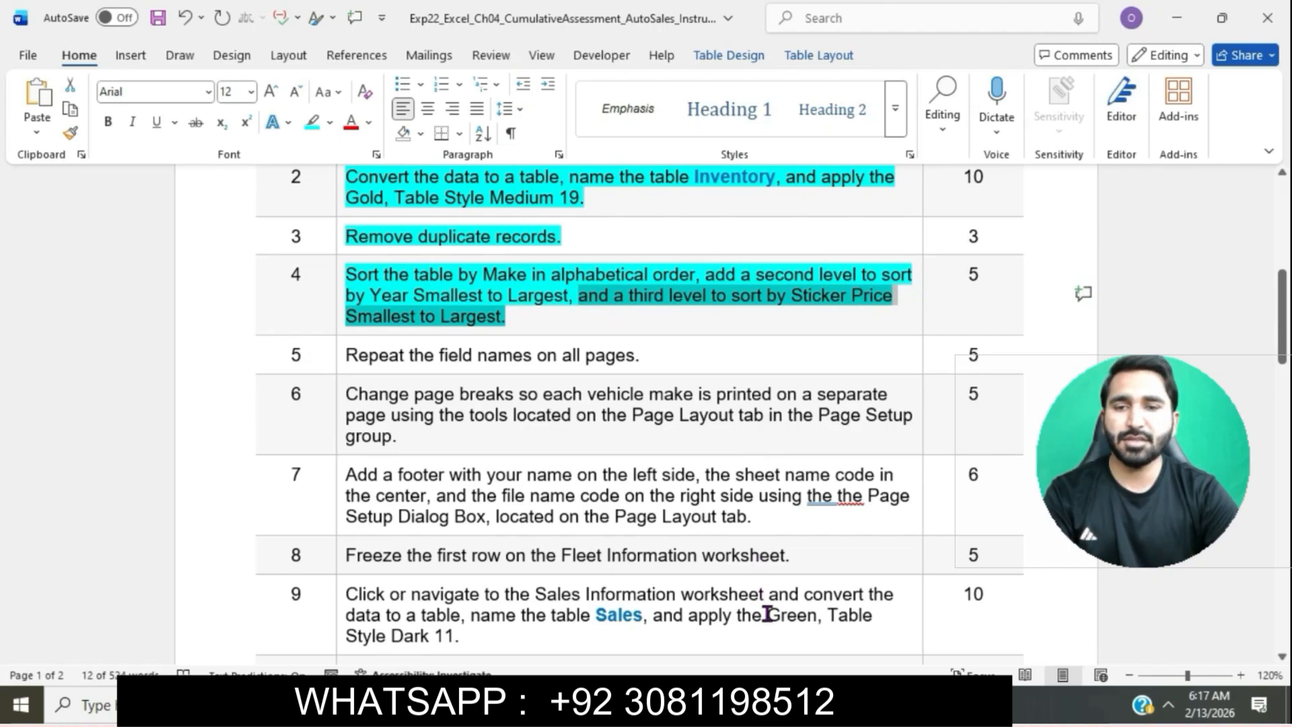
click(764, 703)
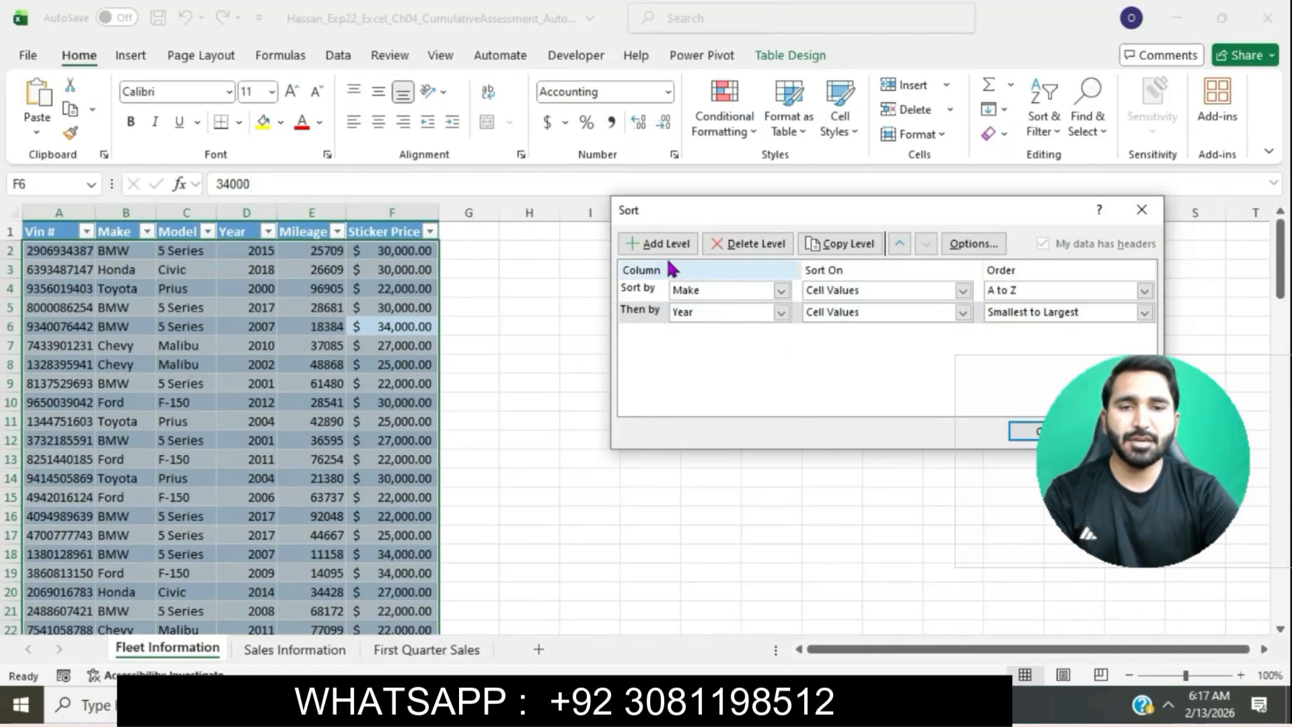
click(660, 244)
click(780, 333)
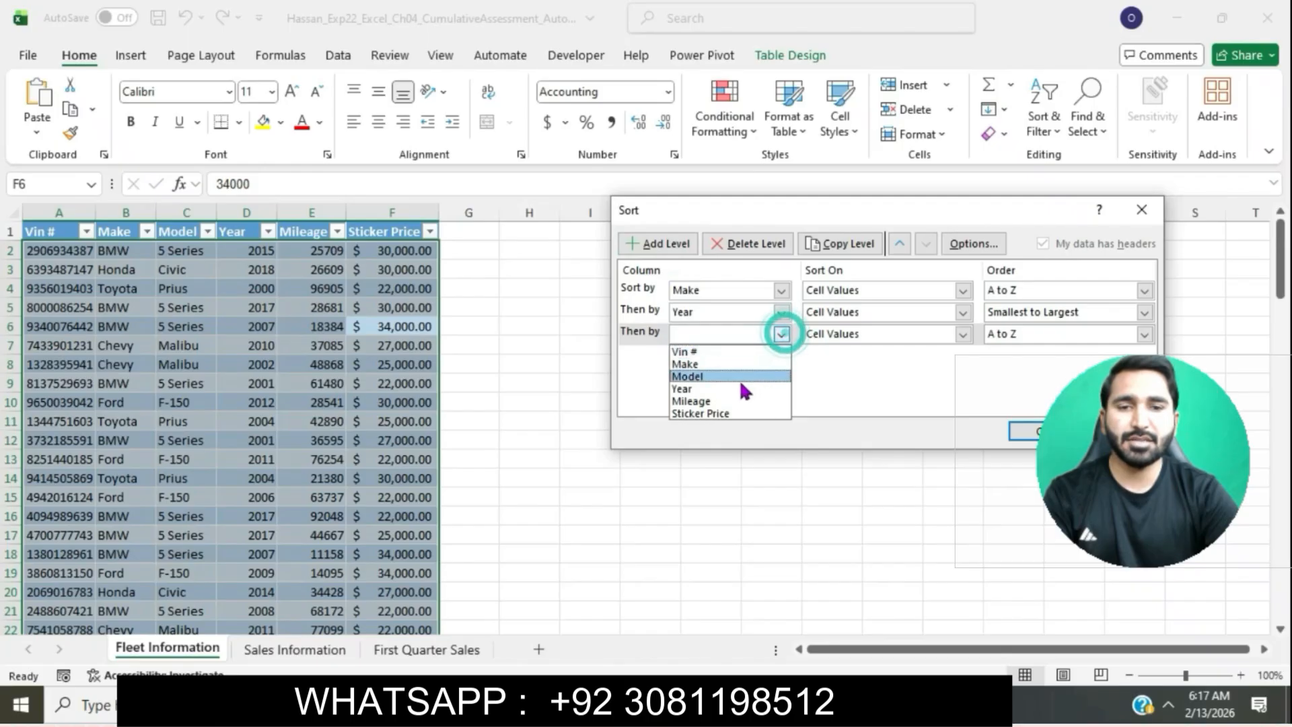
click(724, 414)
key(alt+Tab)
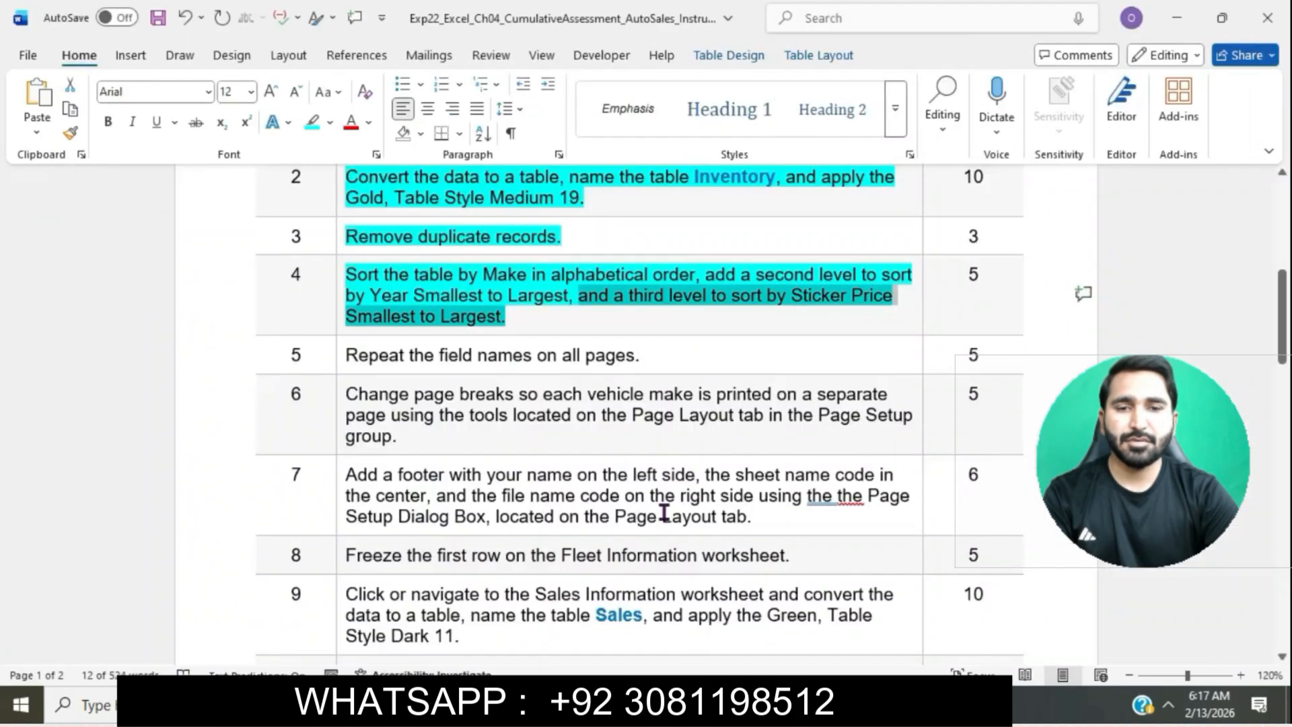
key(alt+Tab)
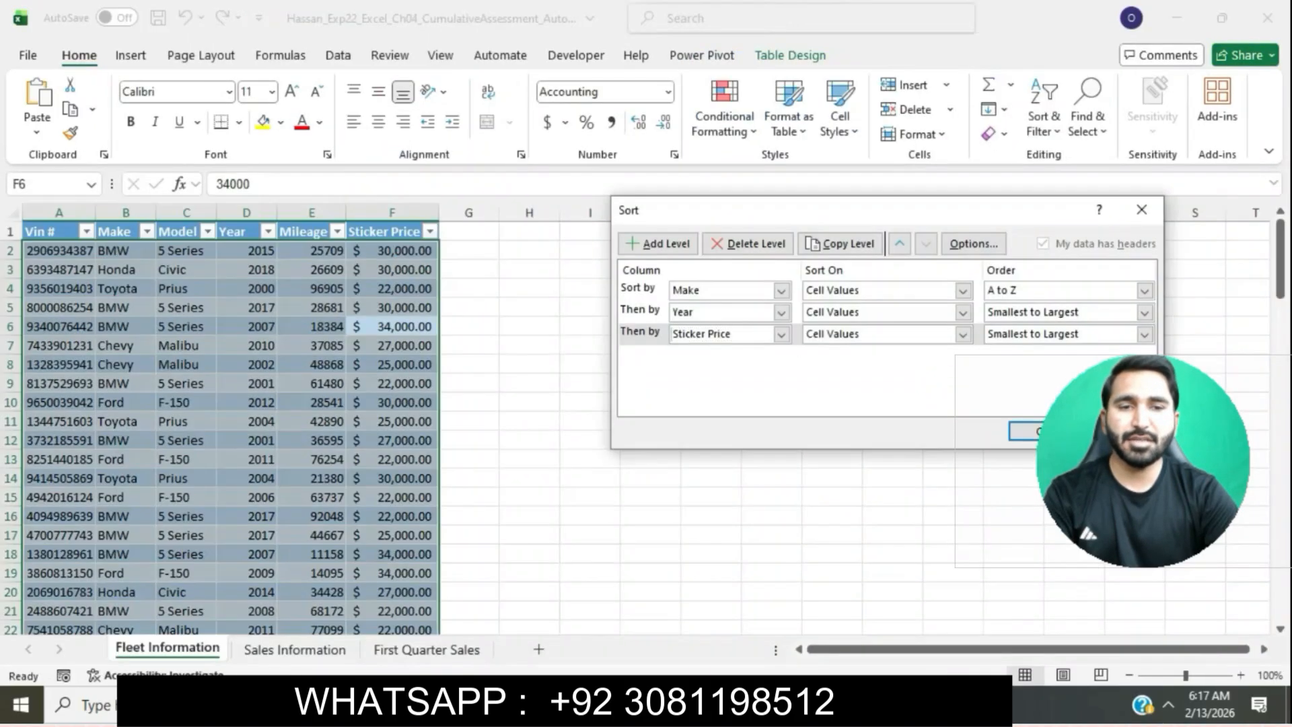
click(1028, 430)
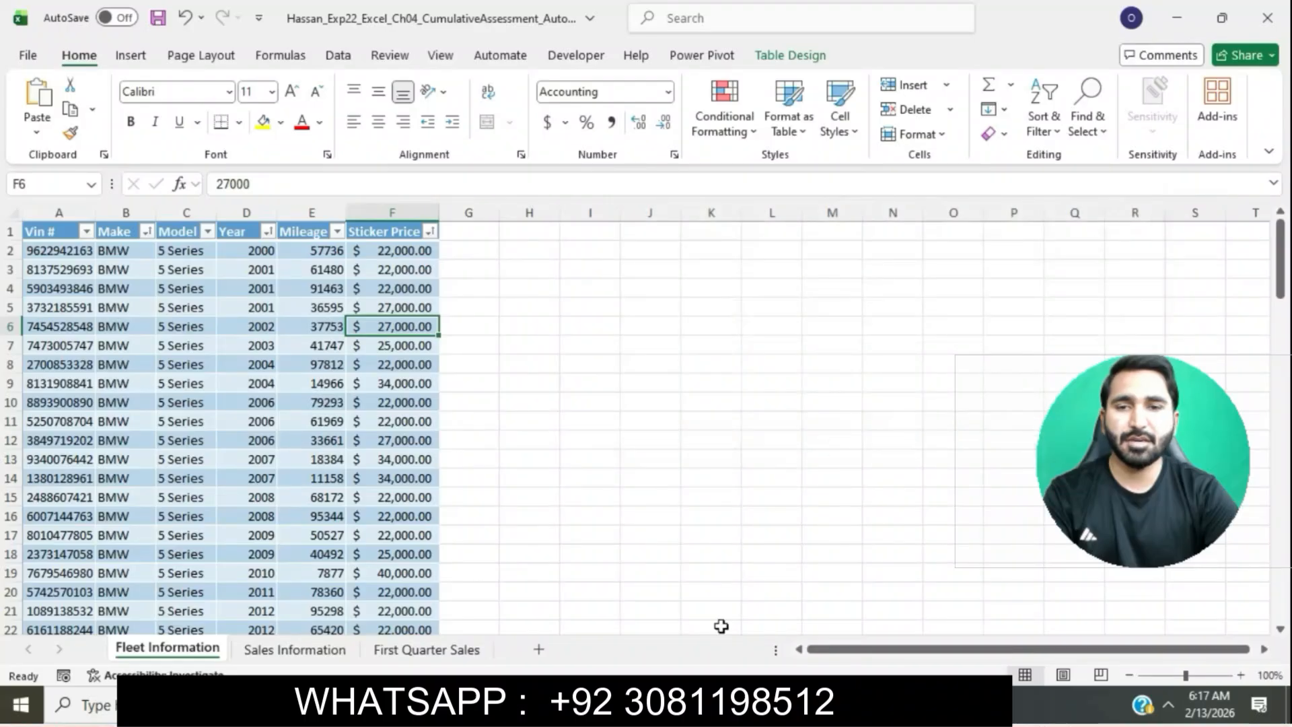
Switch to the Word instructions and highlight the step 5 instruction about repeating field names in turquoise
key(alt+Tab)
click(577, 321)
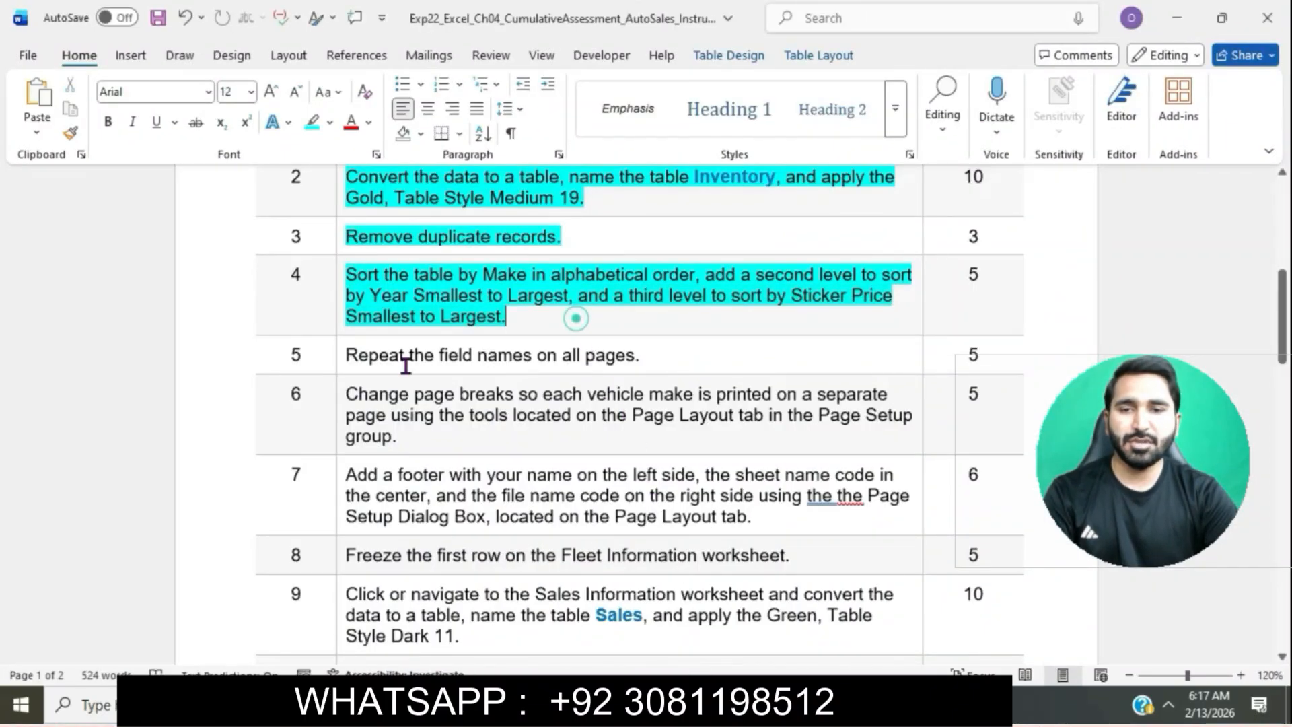
click(346, 362)
click(336, 355)
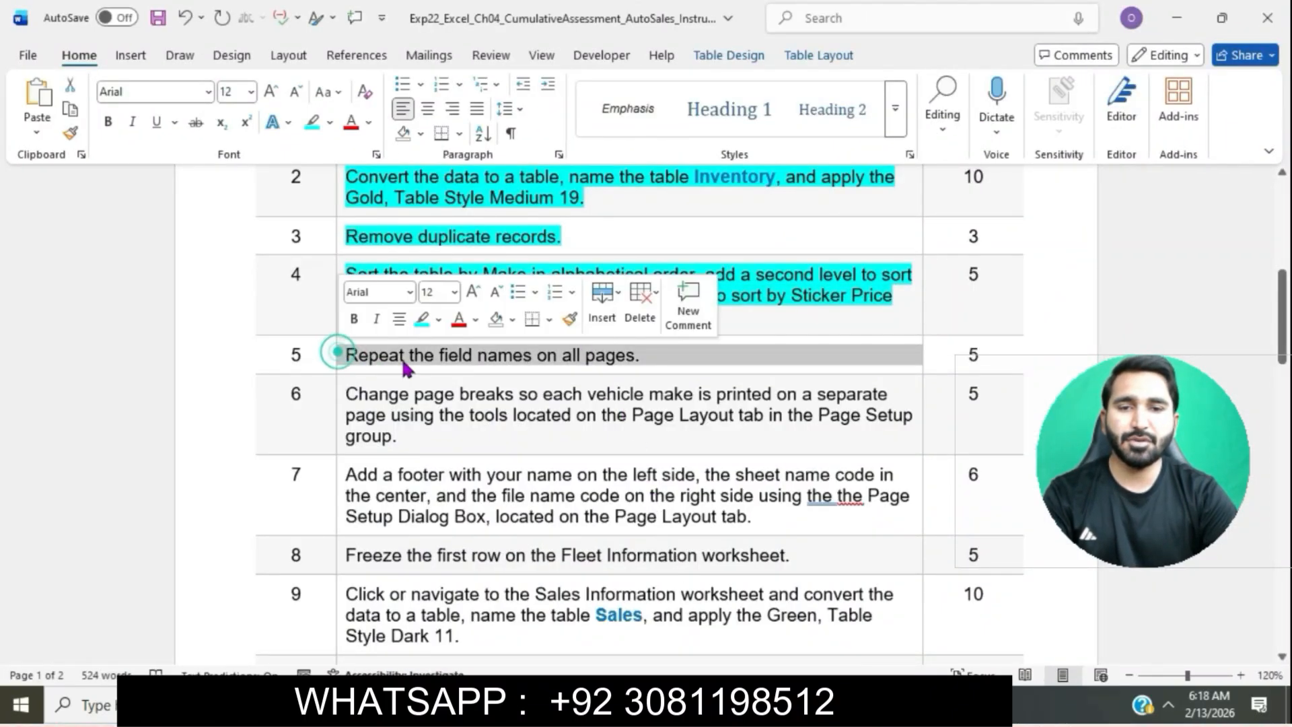
click(420, 320)
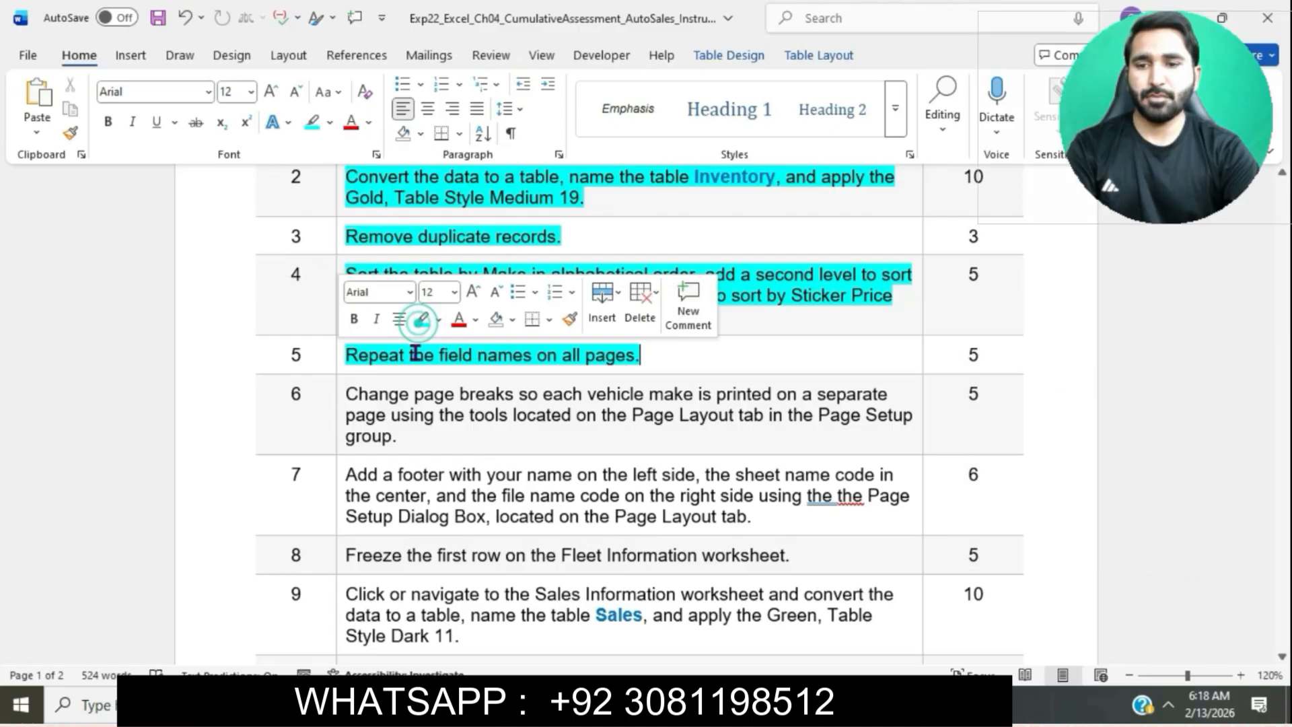
click(414, 354)
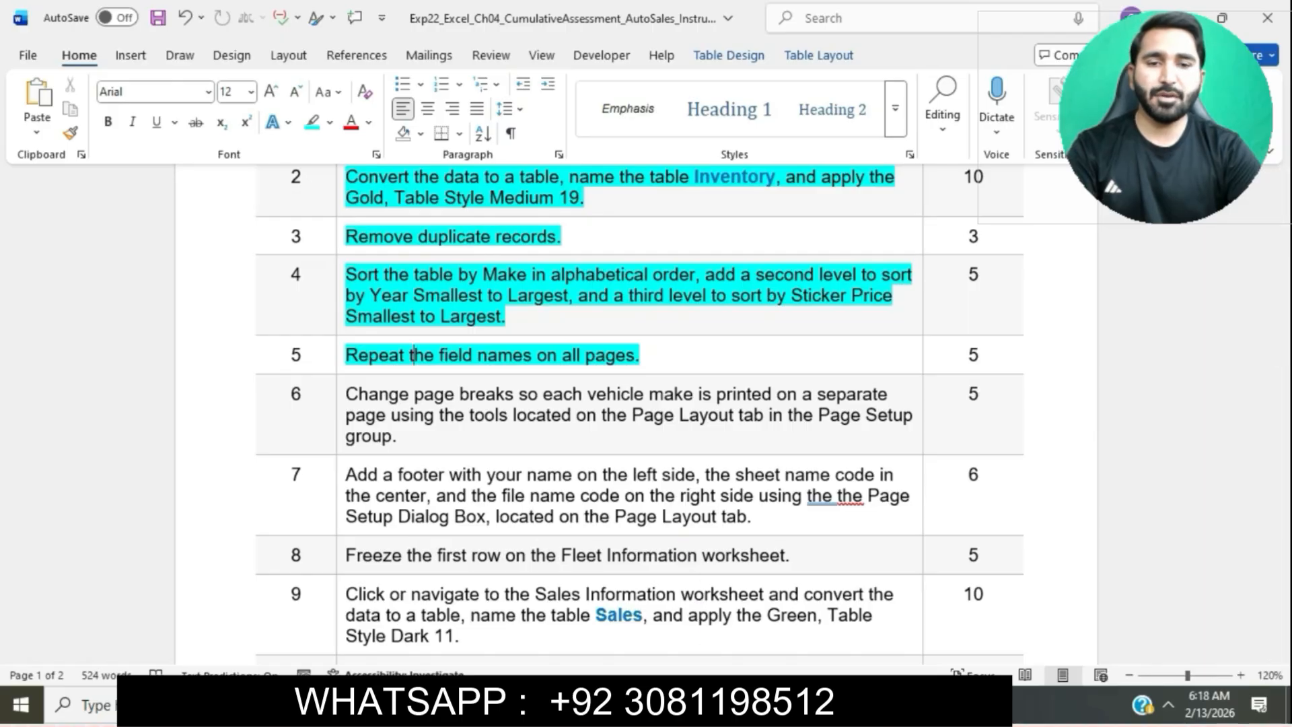
In Excel, set row 1 of the Fleet Information sheet as the row to repeat at the top of every printed page and recheck Page Setup
key(alt+Tab)
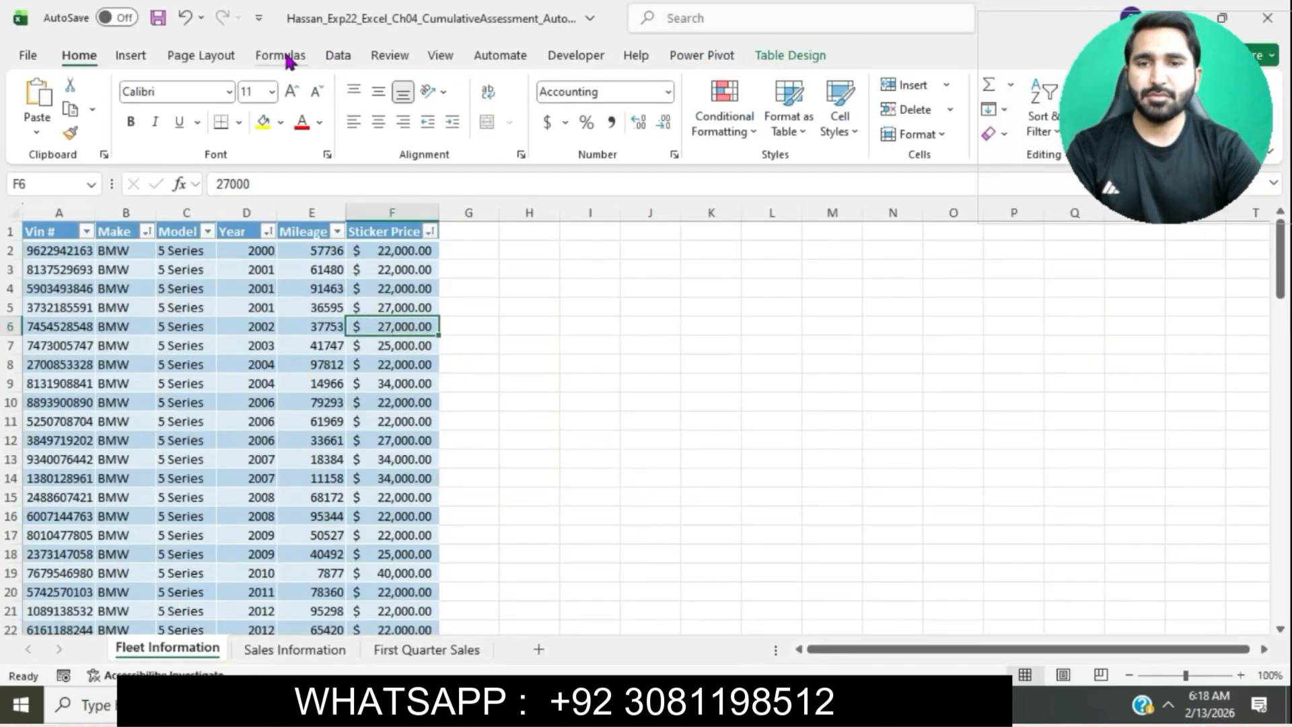
click(218, 54)
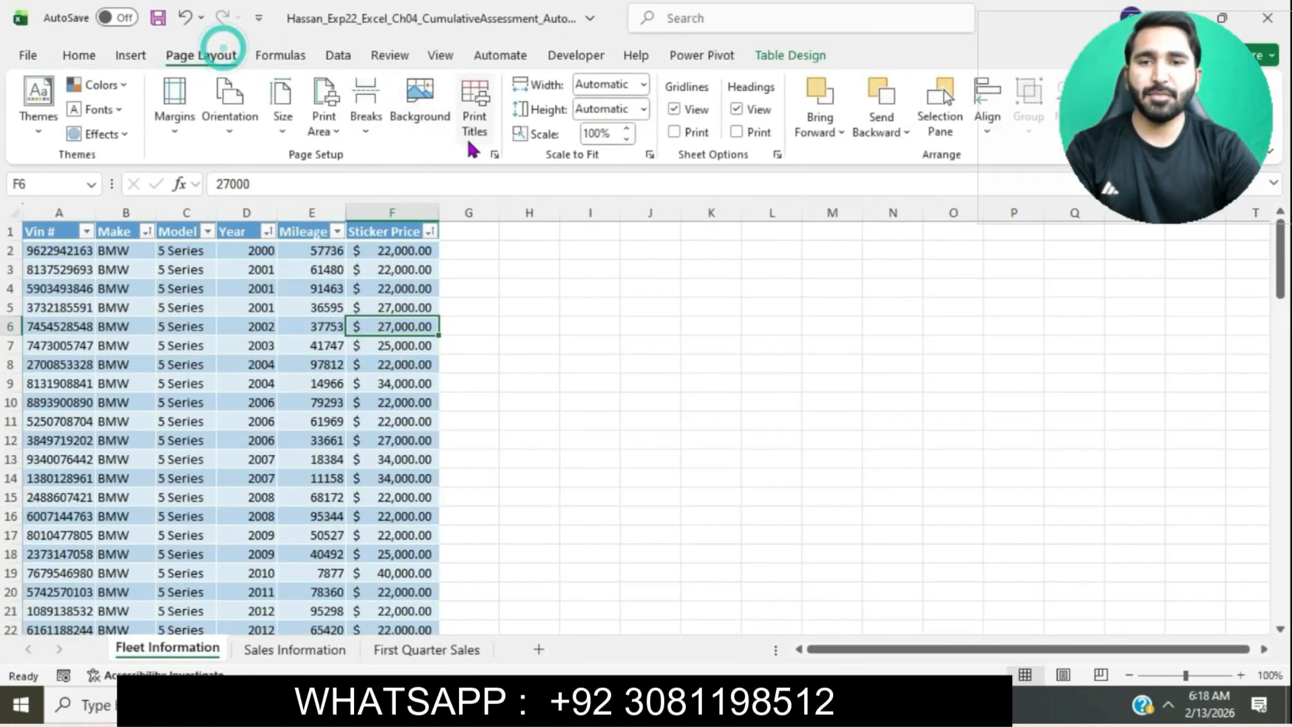
click(496, 154)
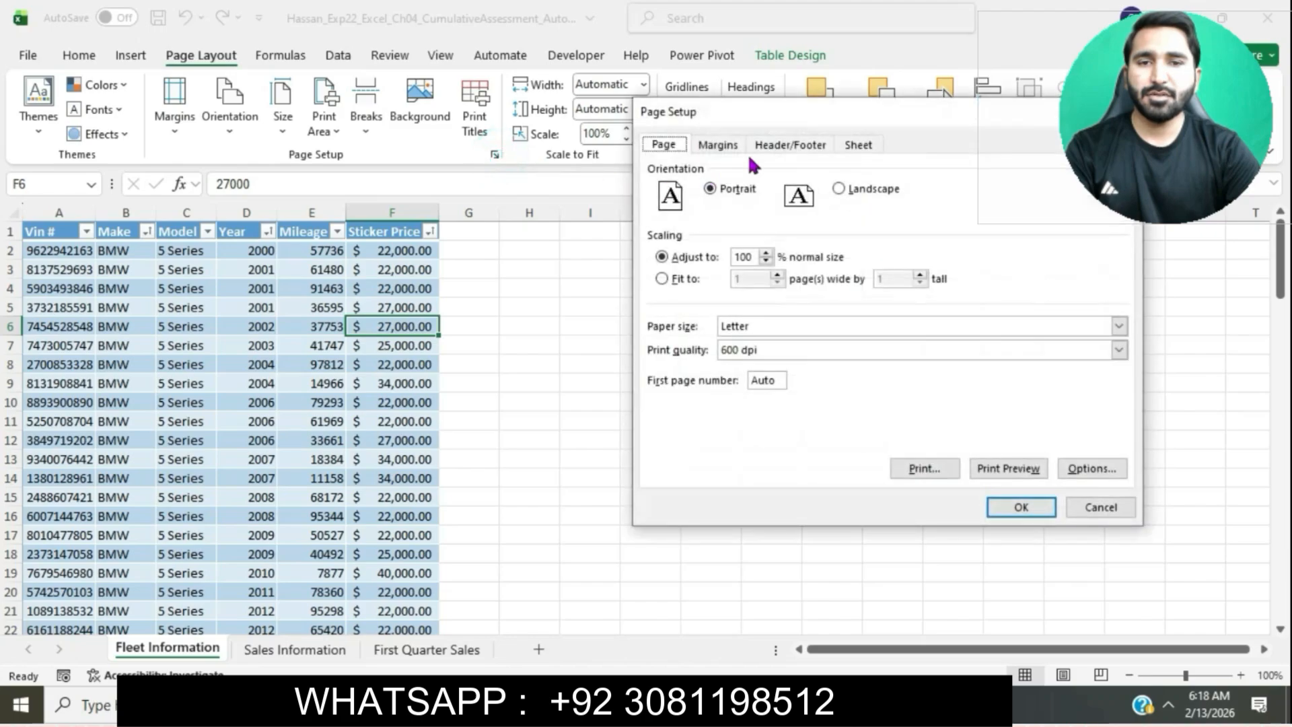
click(856, 144)
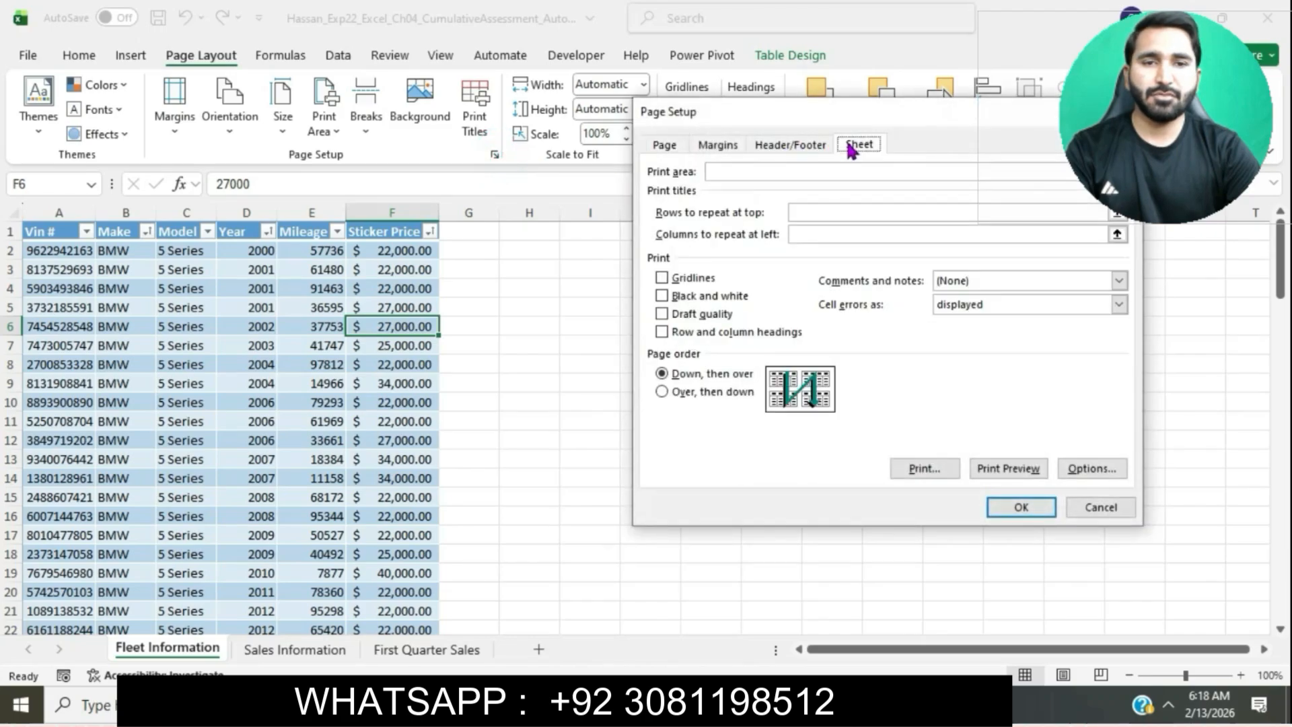
click(832, 213)
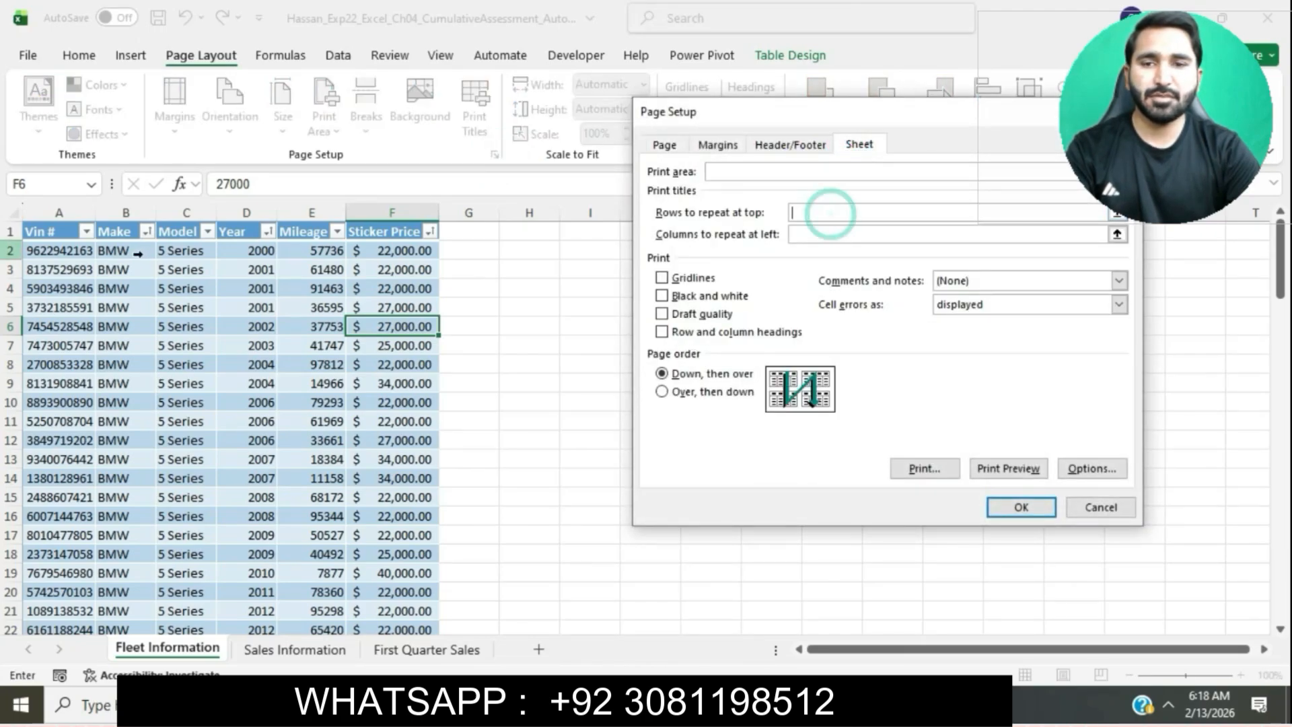
click(11, 231)
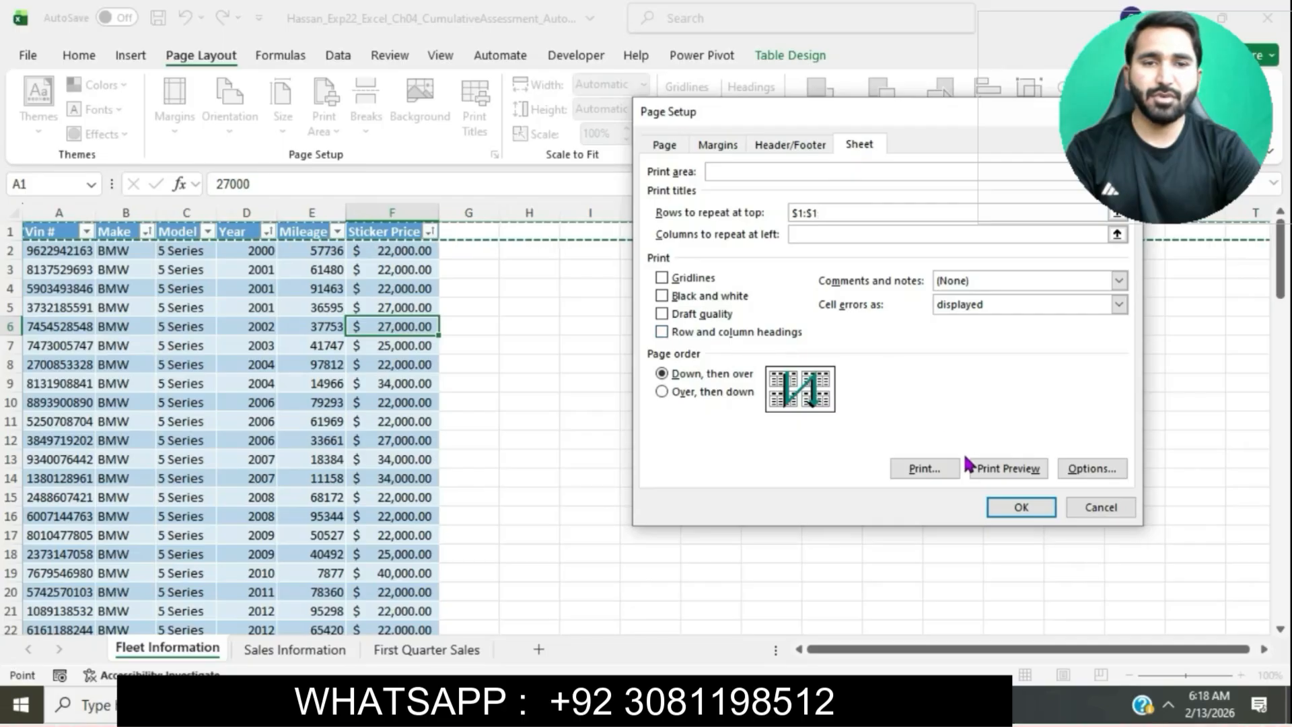
click(991, 504)
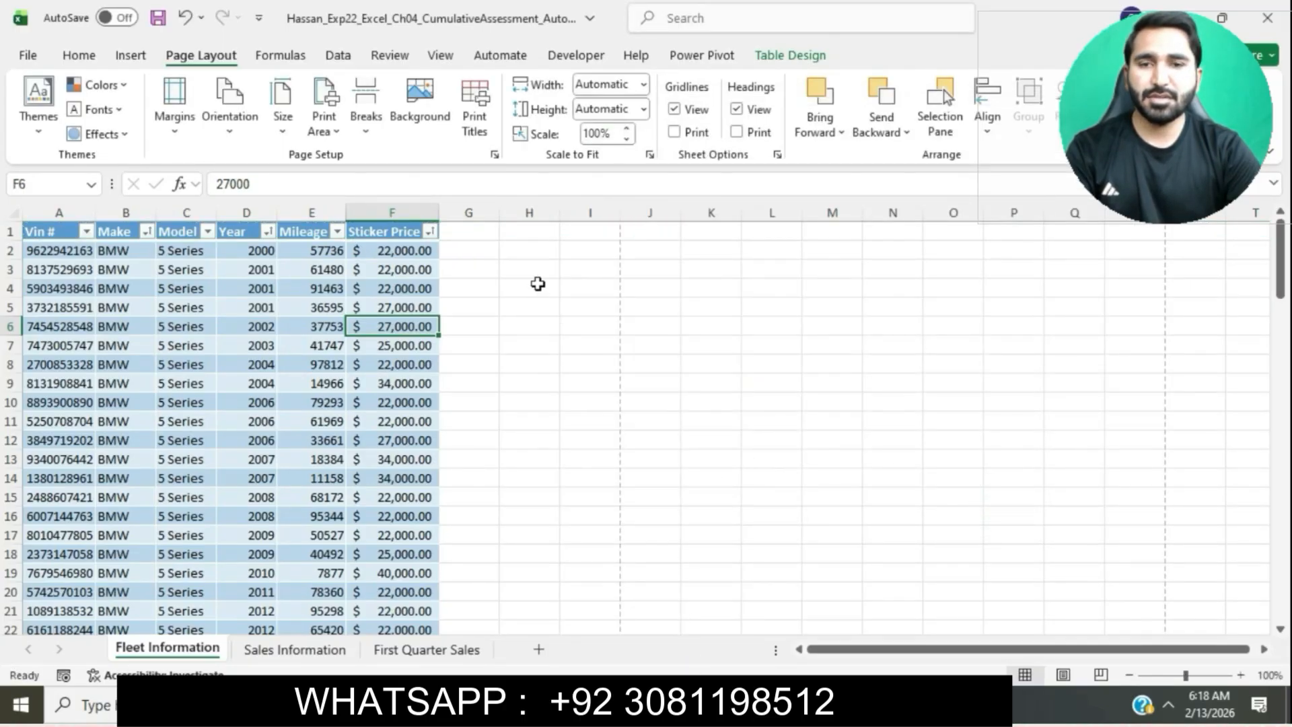
click(495, 155)
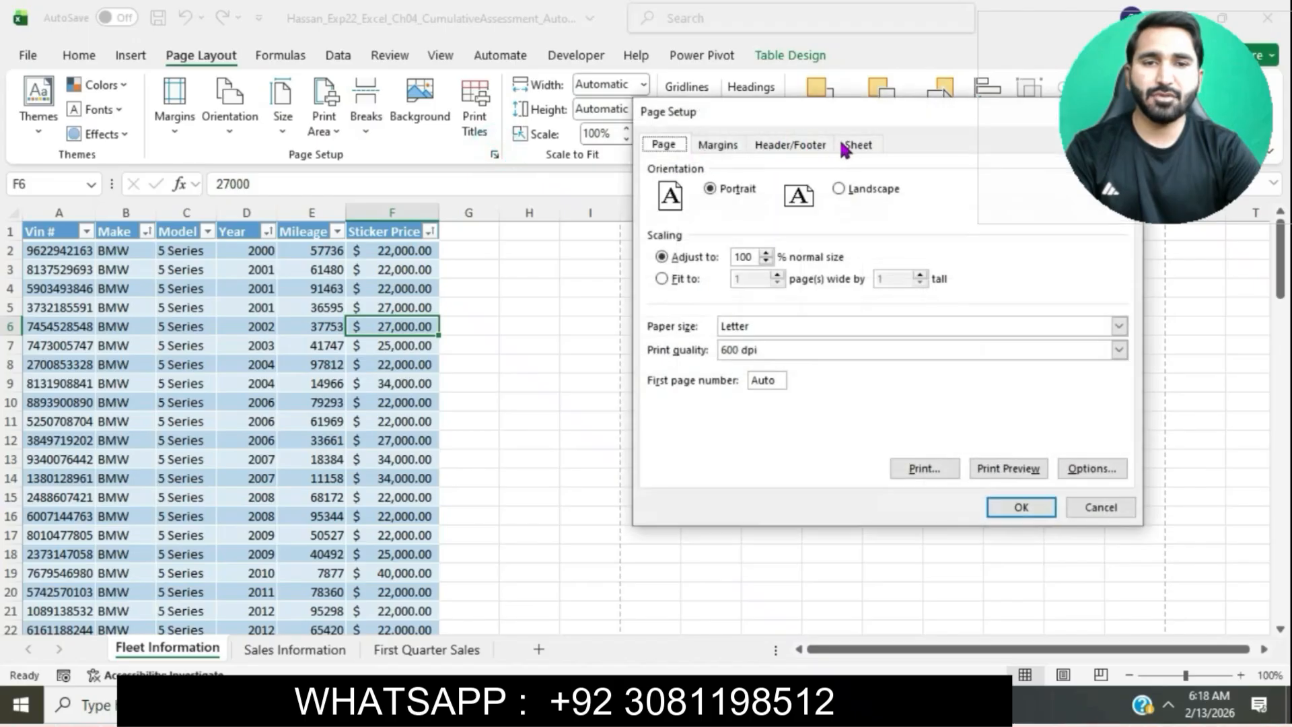
click(854, 144)
click(1018, 511)
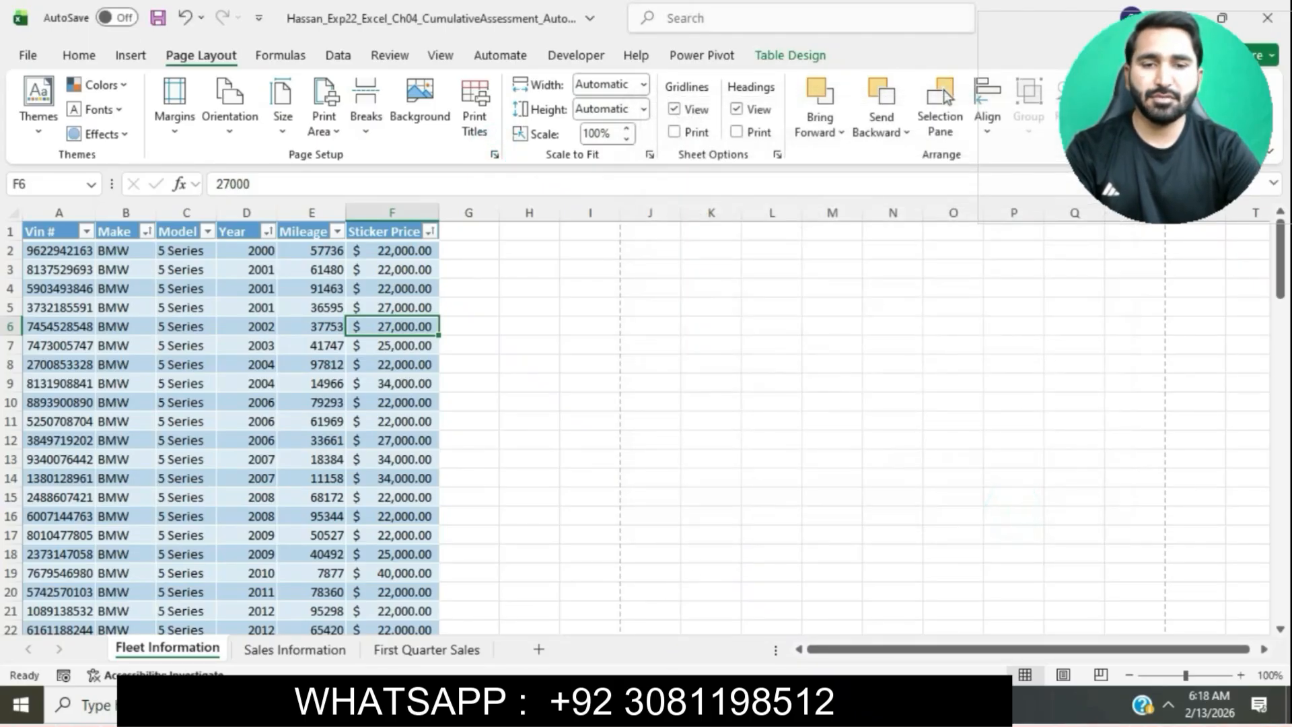
Return to Word, highlight the step 6 page break instruction in turquoise and select its opening words
click(668, 704)
click(645, 358)
scroll(642, 356, down, 2)
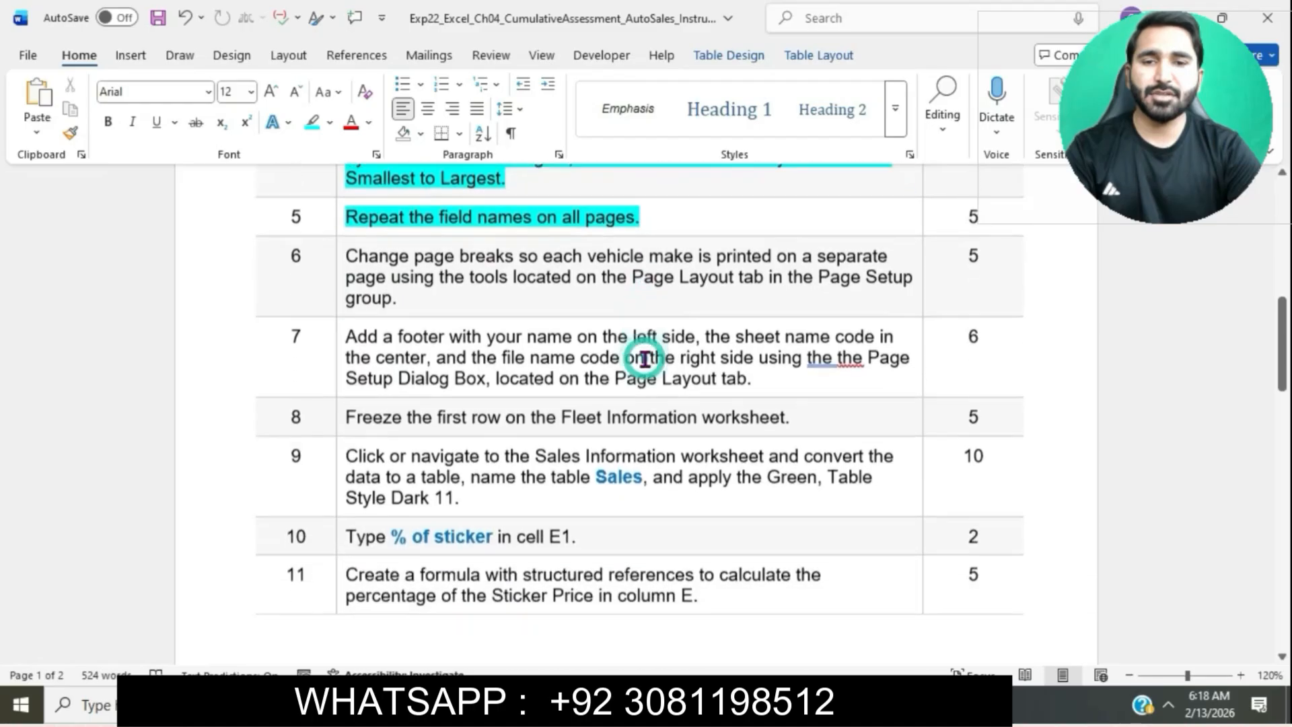
click(342, 255)
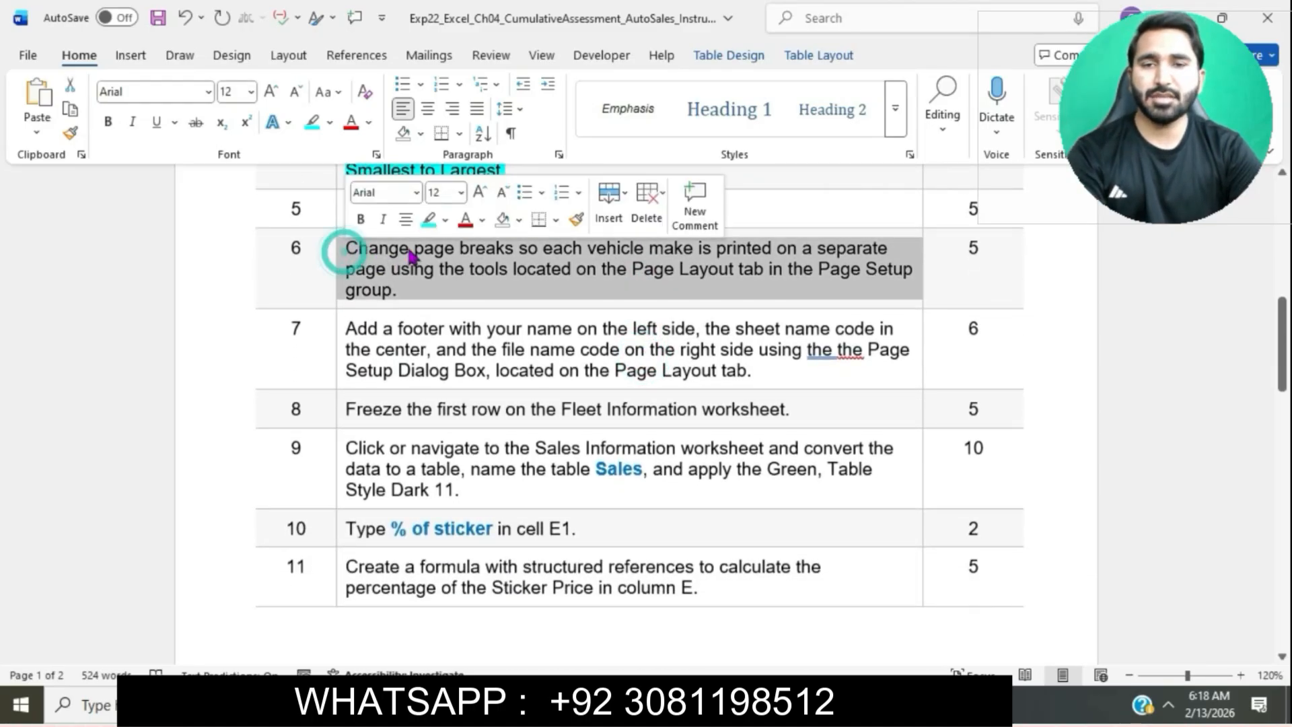
click(428, 219)
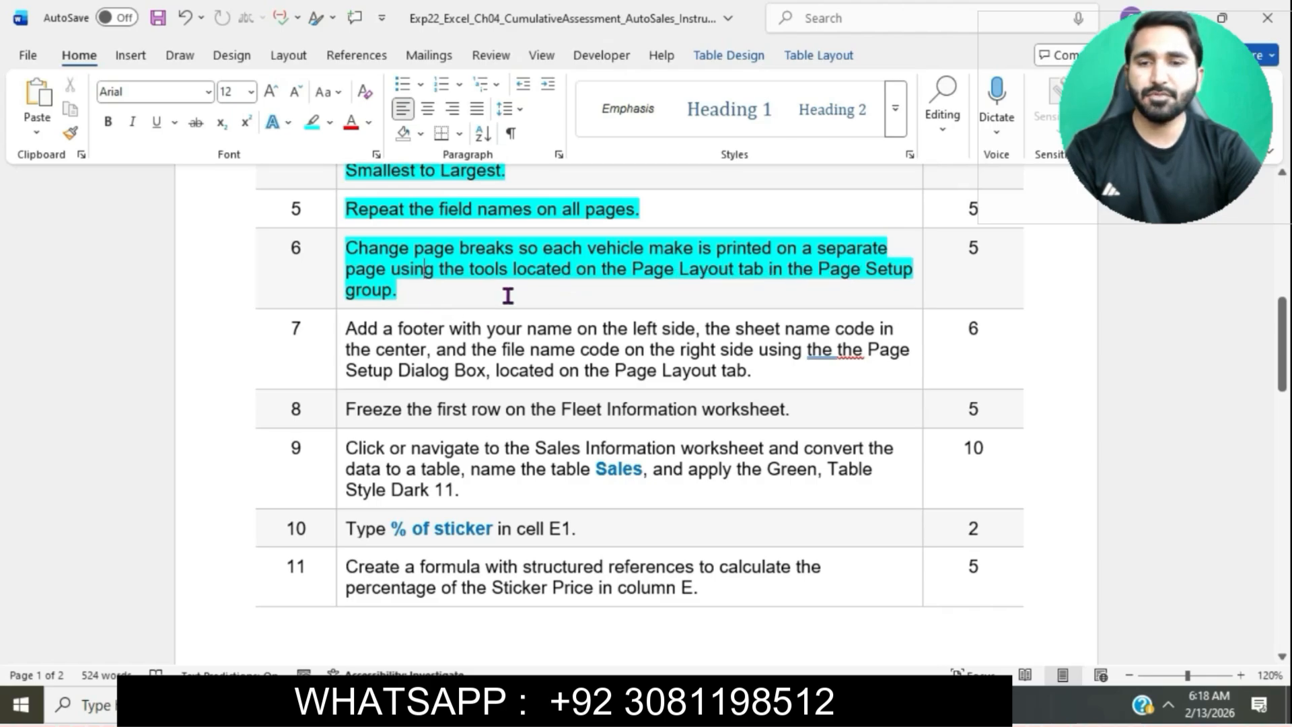
drag(347, 248, 418, 271)
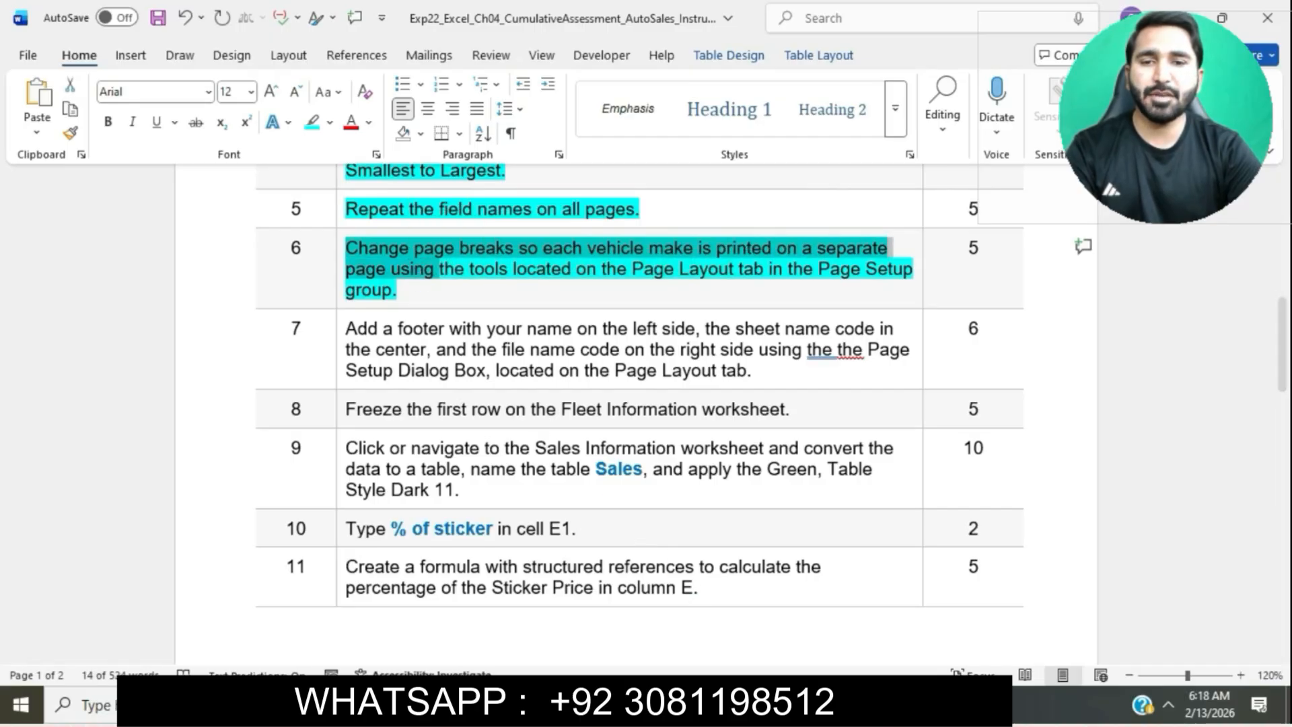
Show the Excel sheet in Page Break Preview and move the first page break below row 33, between BMW and Chevy
key(alt+Tab)
click(364, 441)
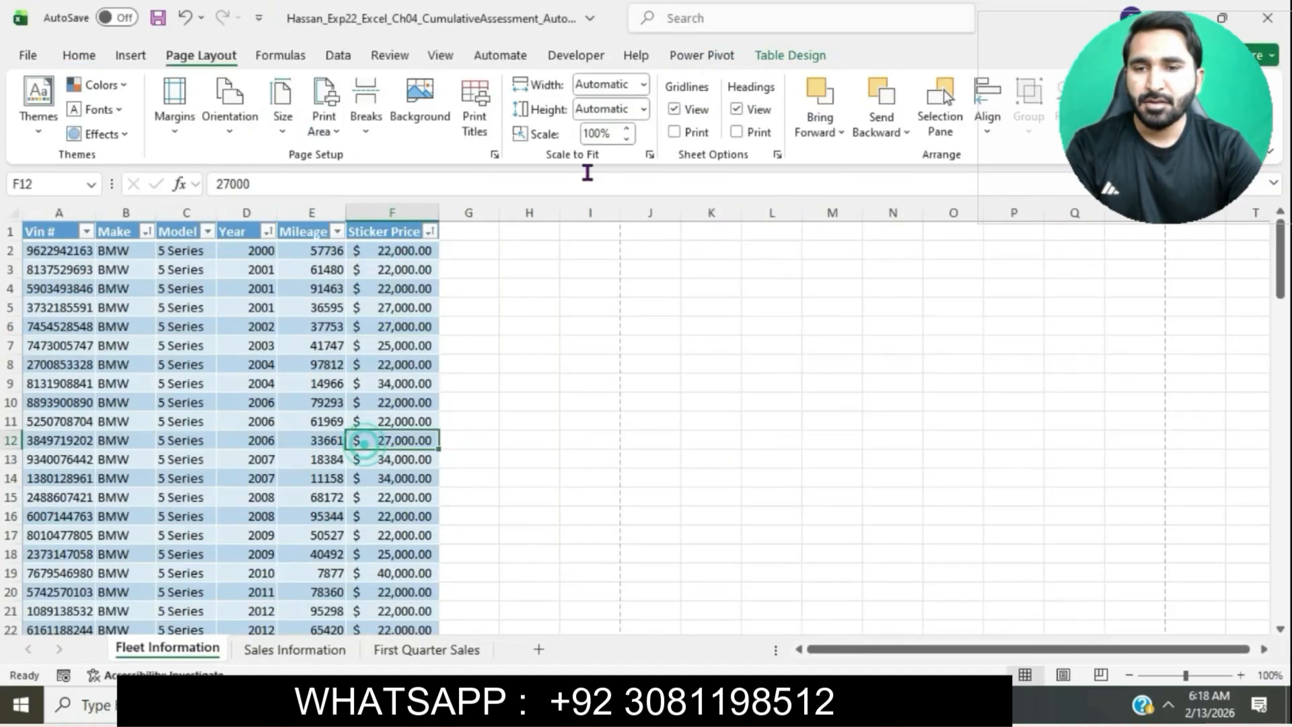
click(441, 57)
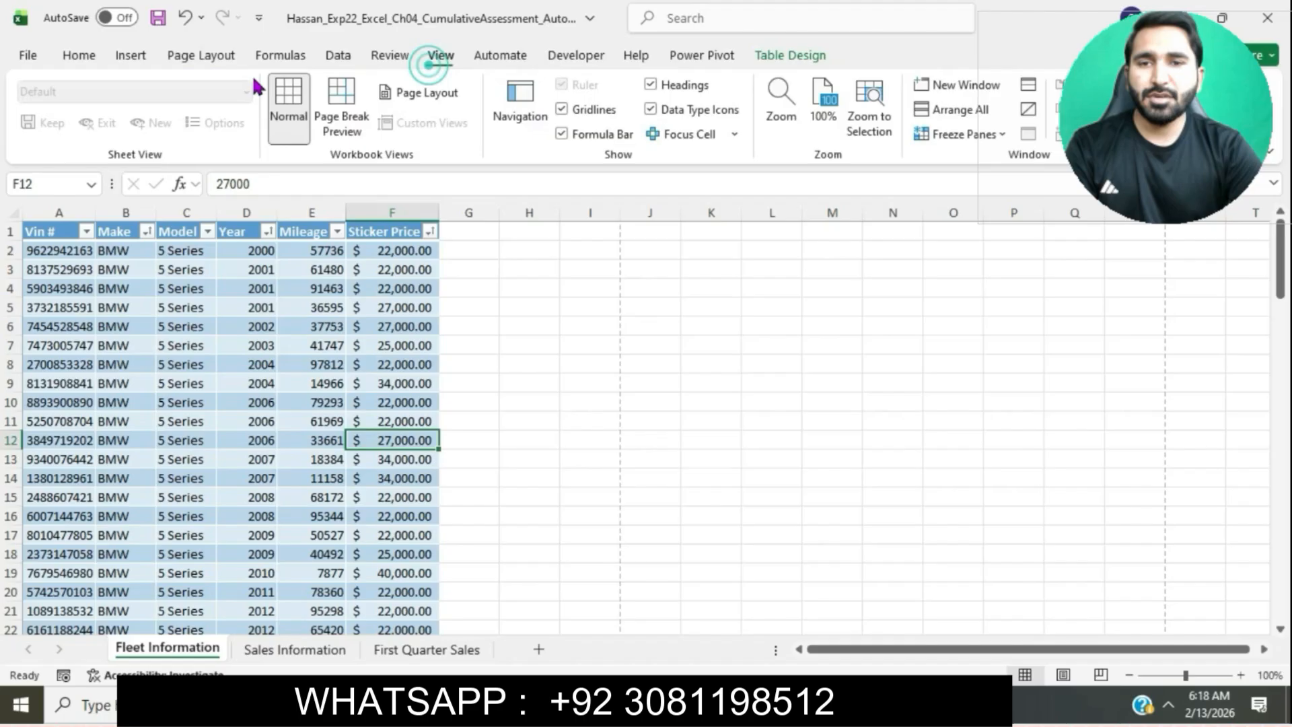
right_click(364, 98)
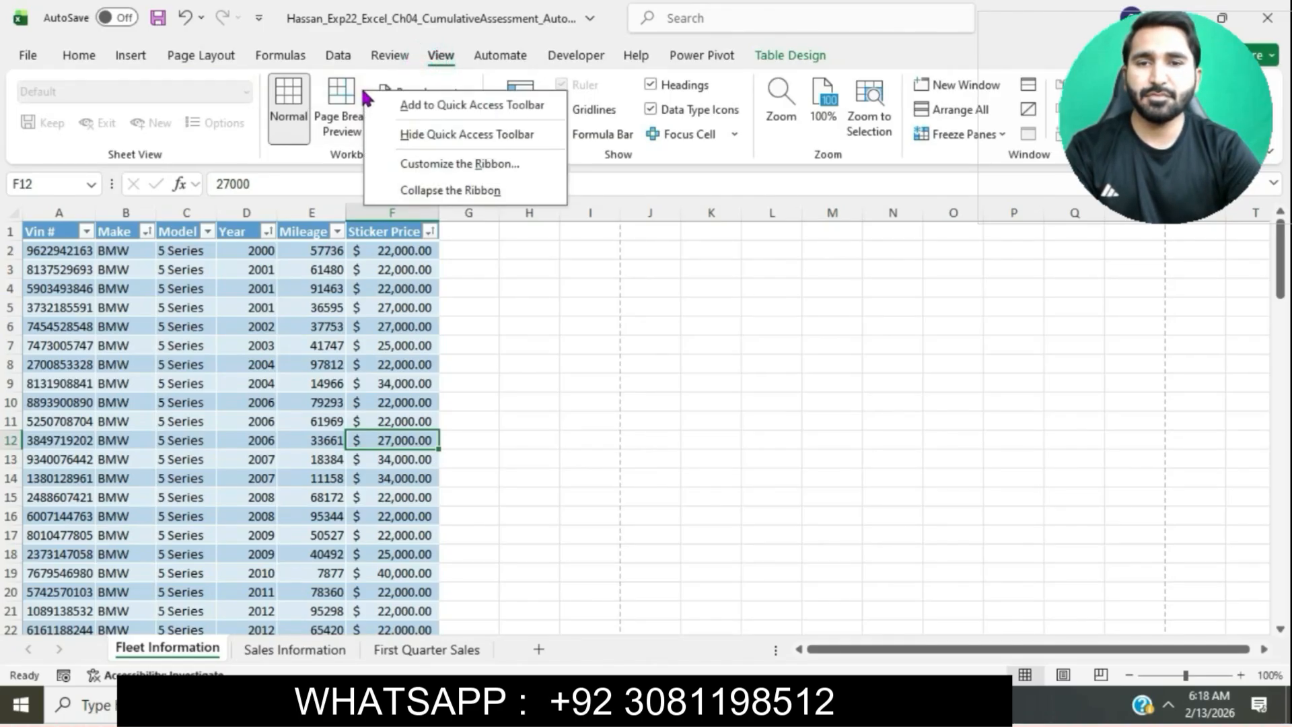
click(343, 104)
scroll(246, 488, down, 6)
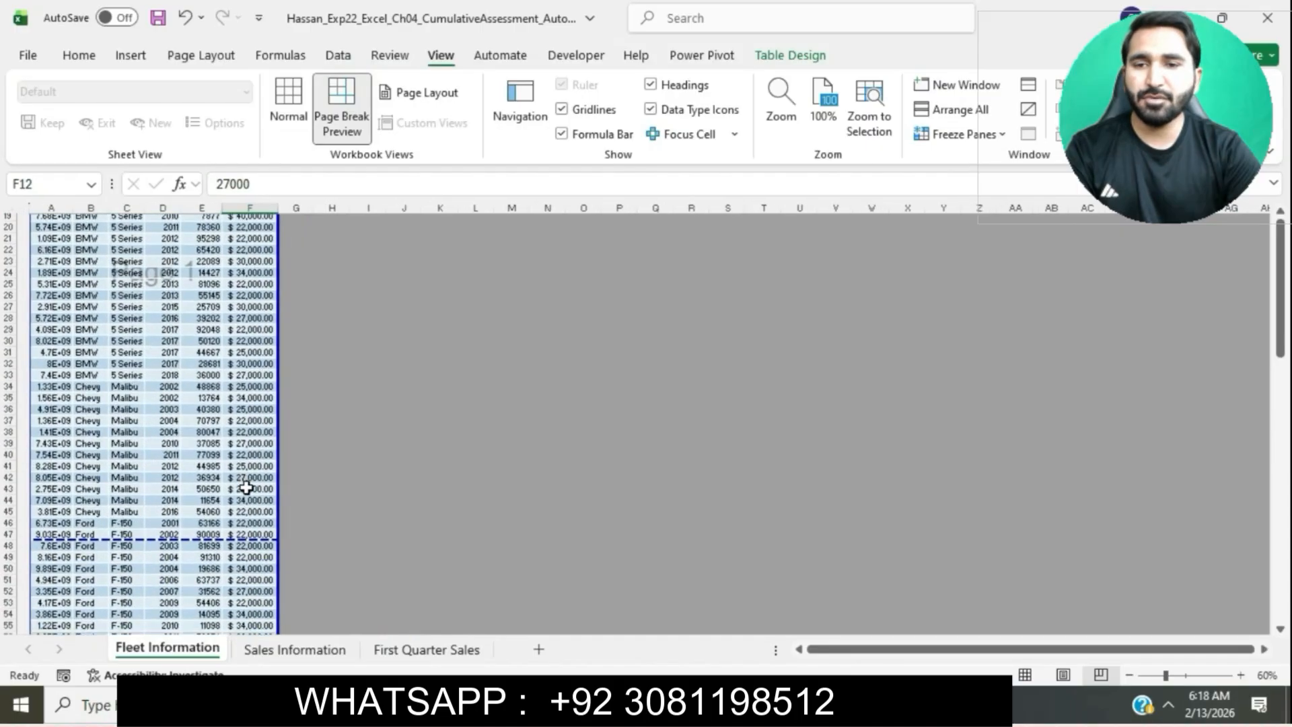
drag(172, 539, 180, 299)
scroll(186, 422, up, 1)
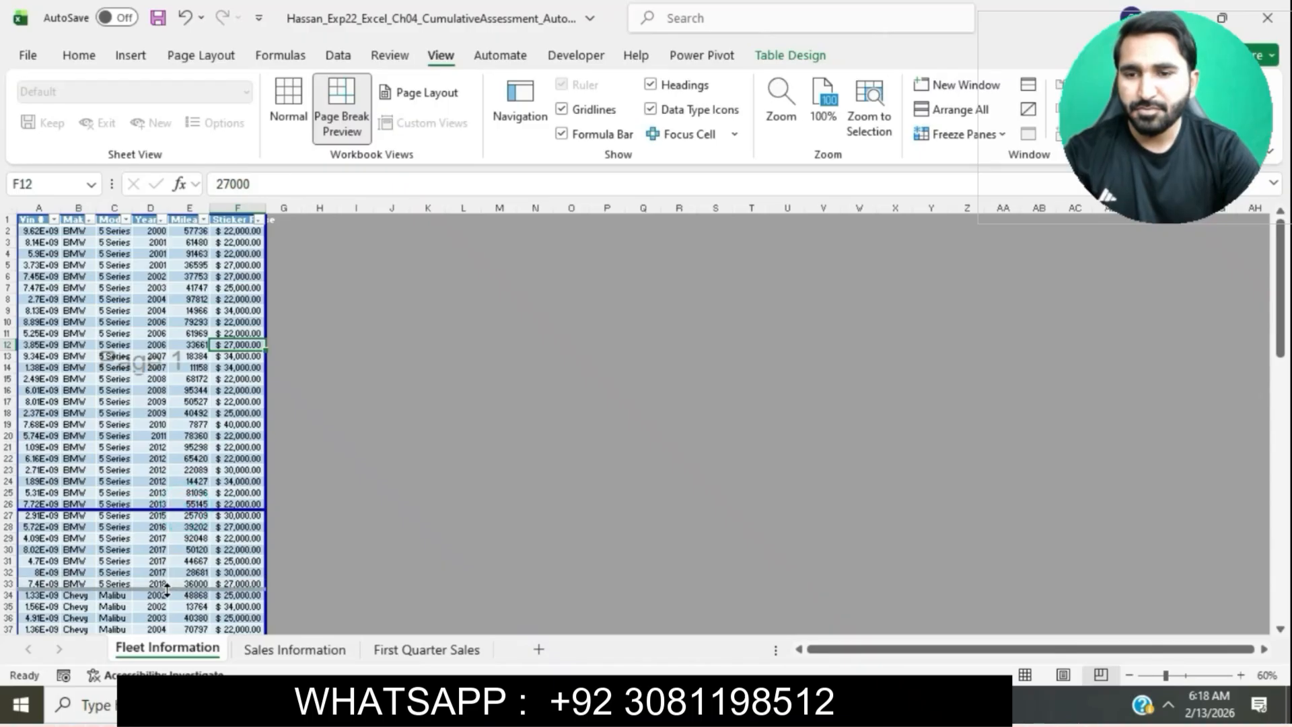
Move the next page break up to below row 45, between the Chevy and Ford records
scroll(167, 591, down, 1)
scroll(166, 590, down, 12)
scroll(166, 590, up, 7)
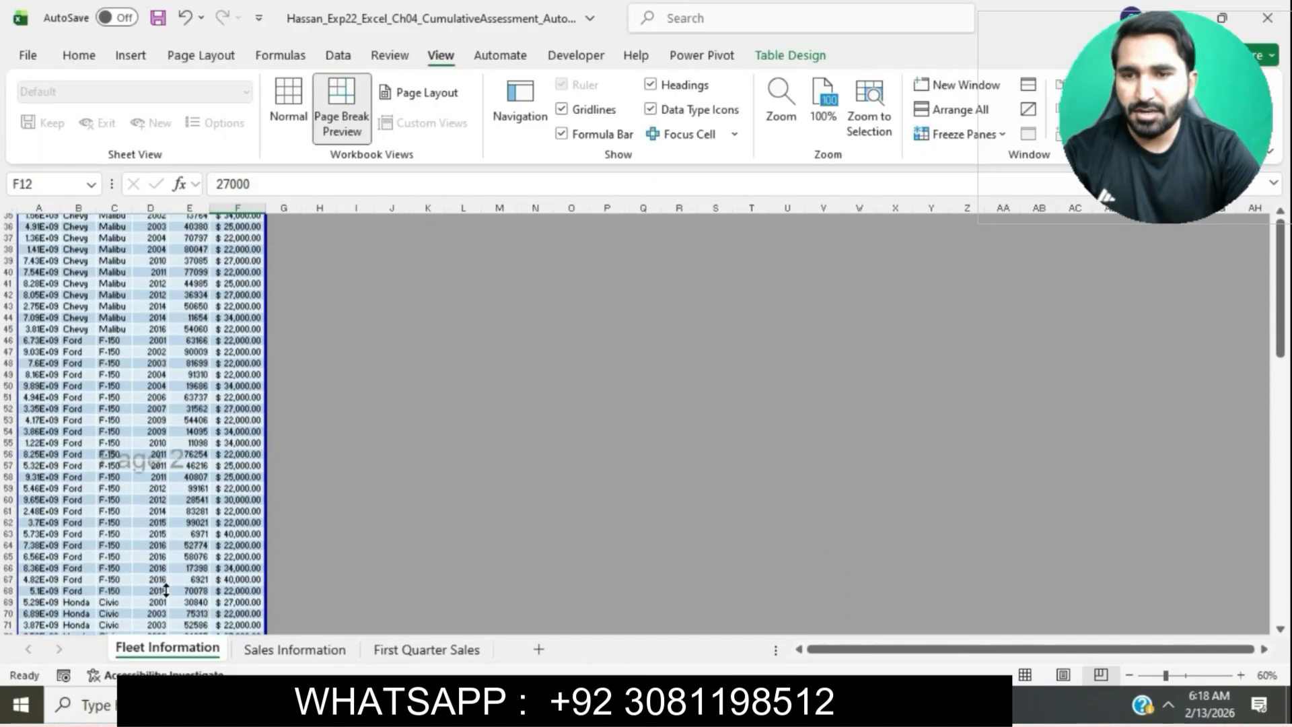
scroll(166, 590, down, 3)
scroll(166, 590, down, 7)
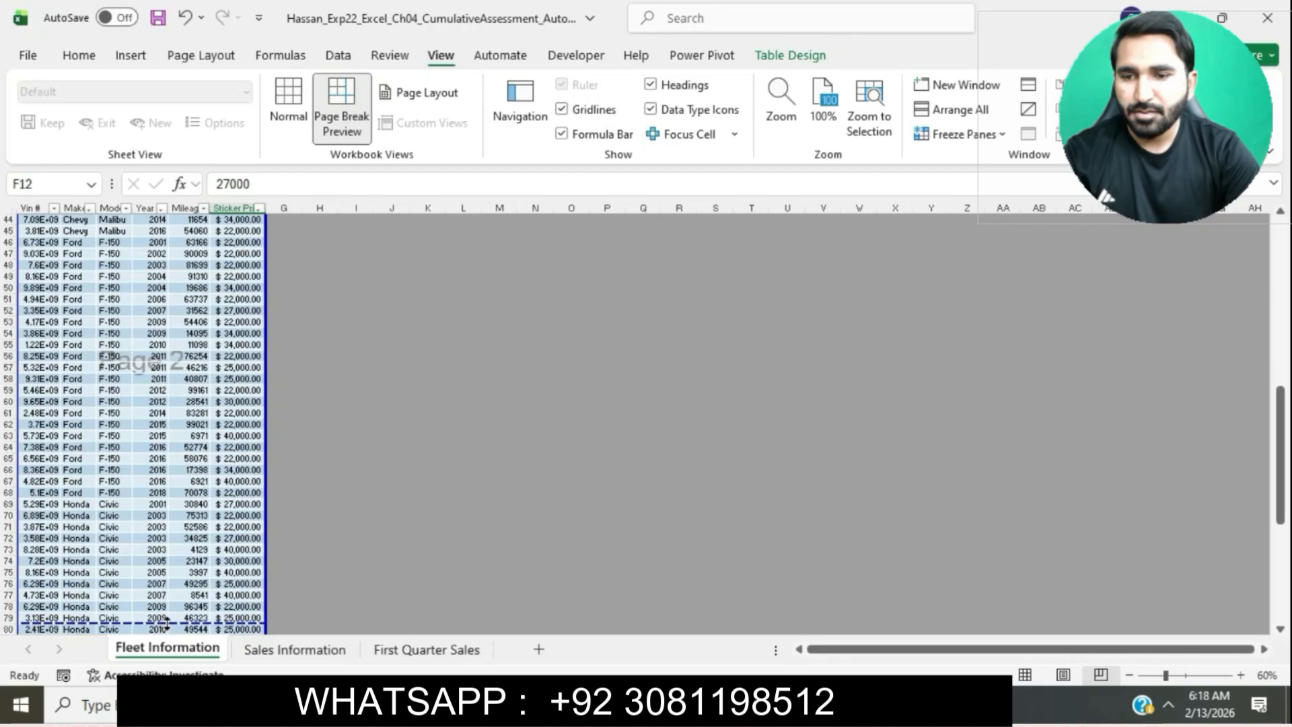
drag(166, 623, 136, 237)
scroll(136, 237, up, 14)
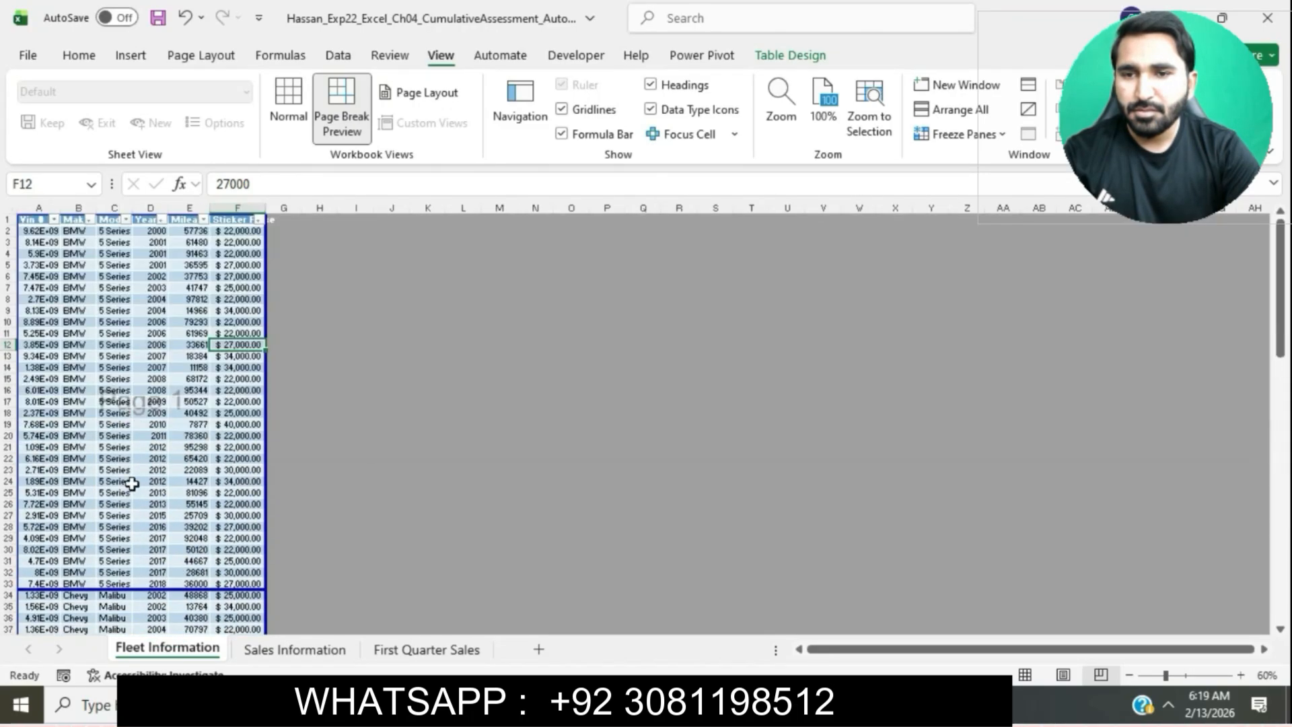
Insert a page break above row 69, where the Honda records begin
scroll(112, 540, down, 7)
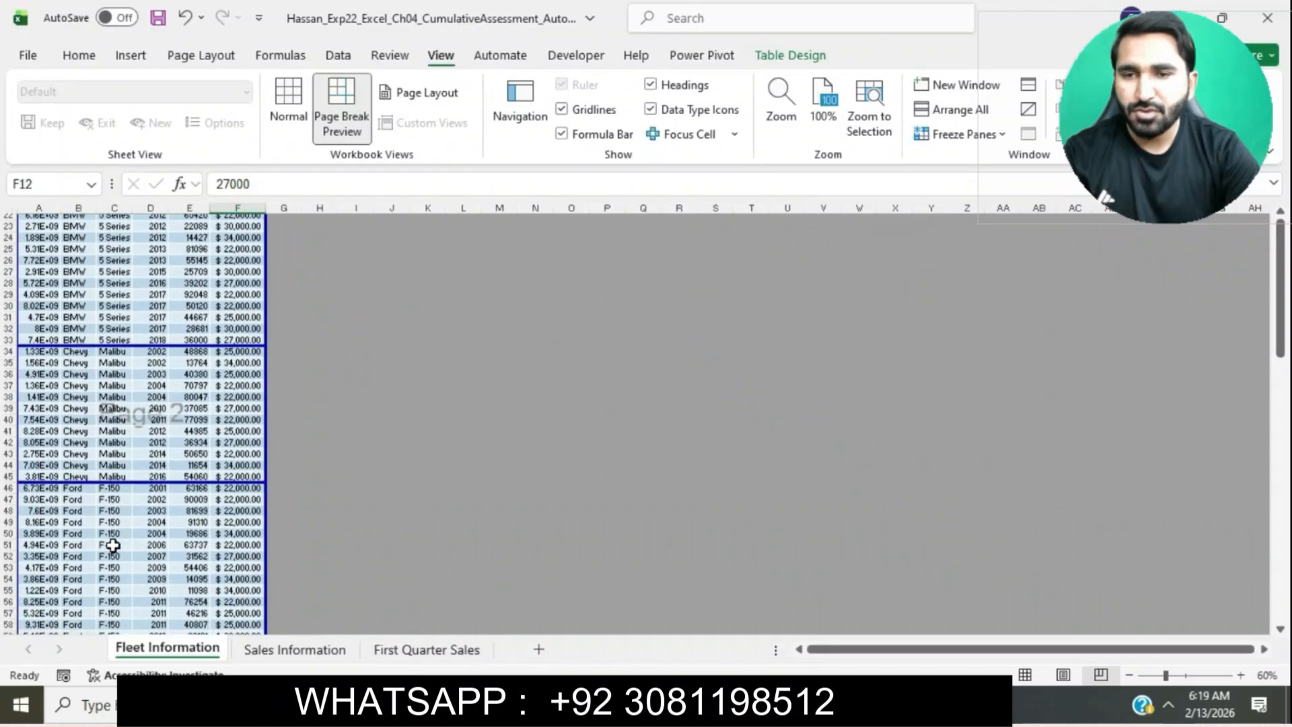
scroll(107, 442, down, 6)
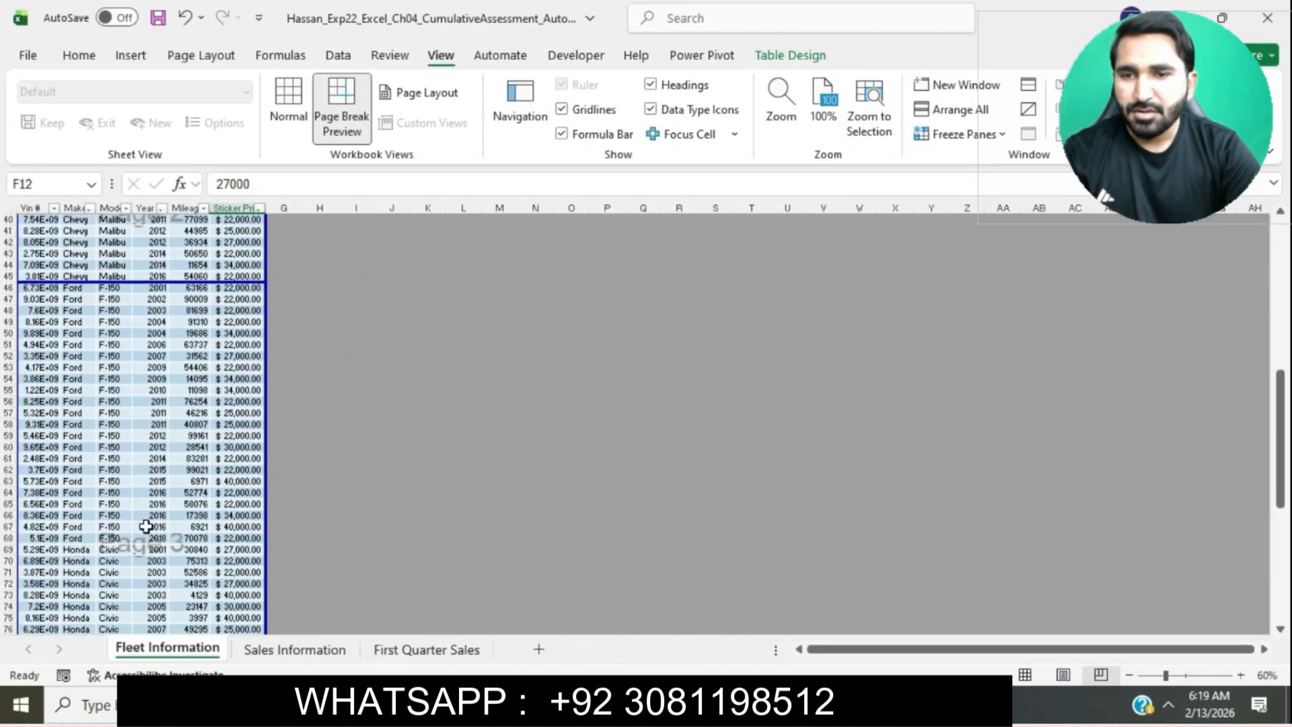
click(10, 549)
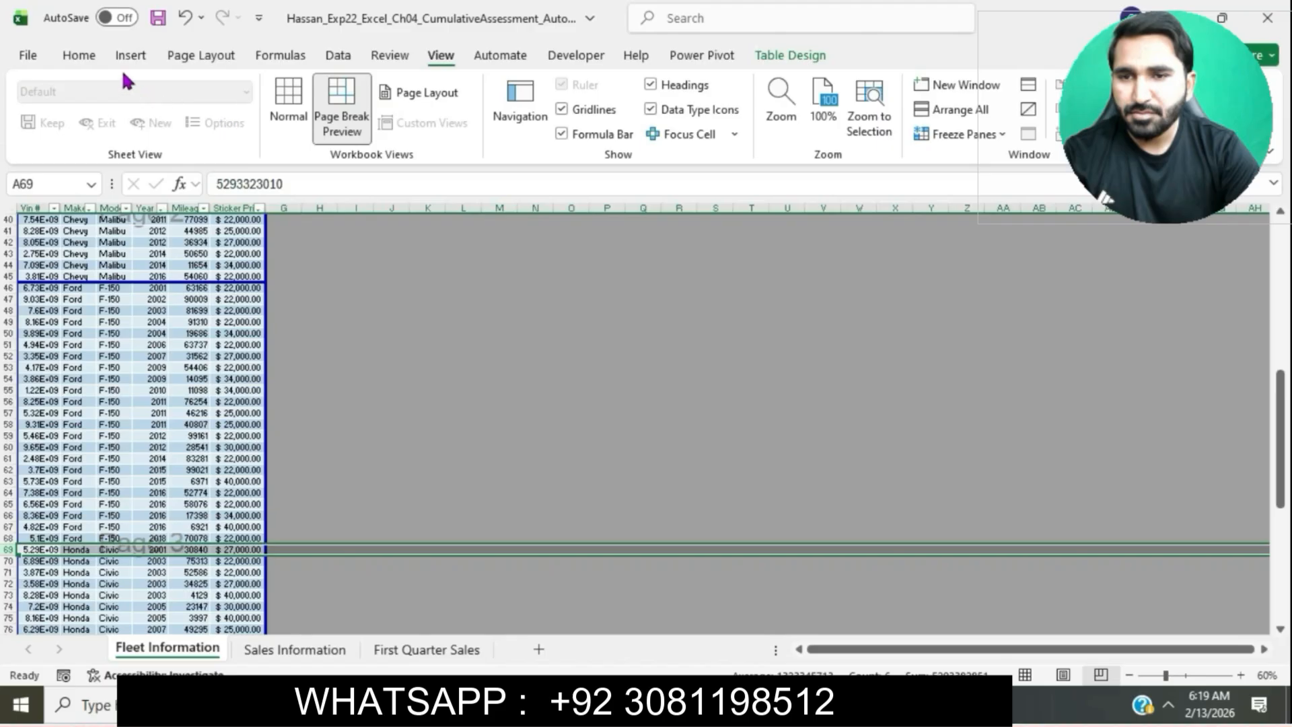
click(200, 57)
click(366, 128)
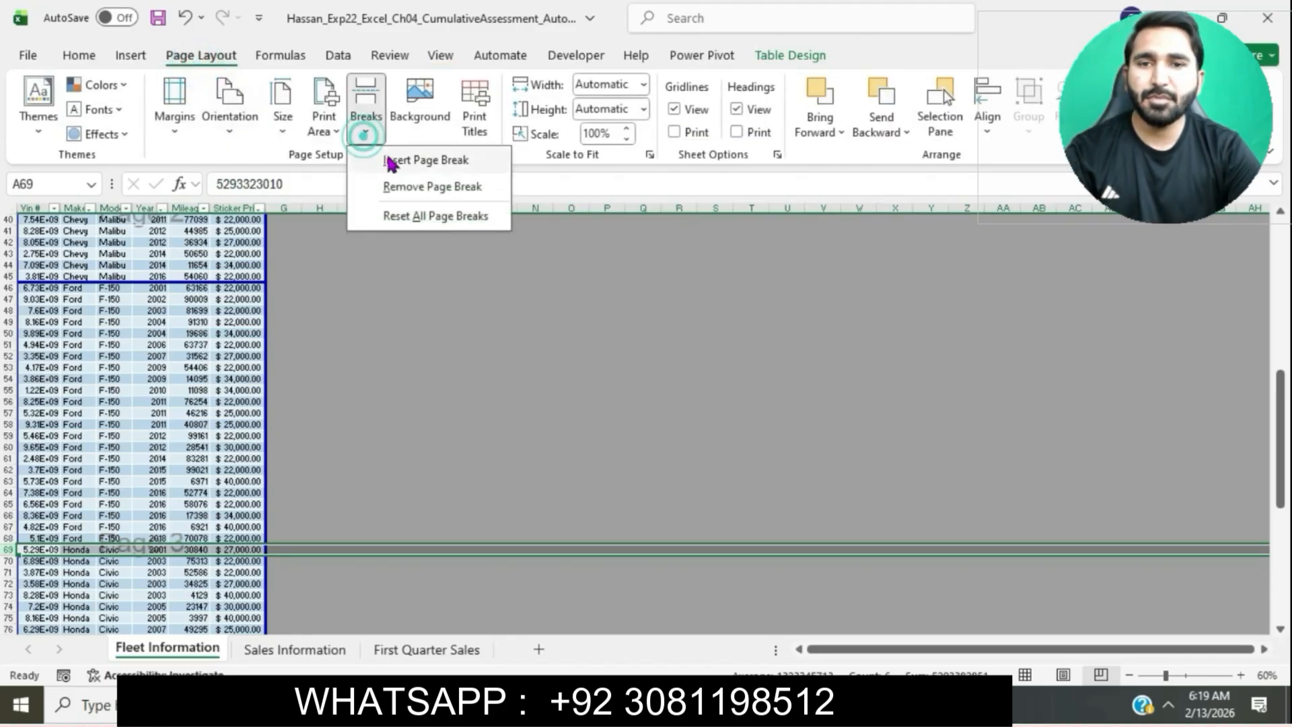
click(397, 161)
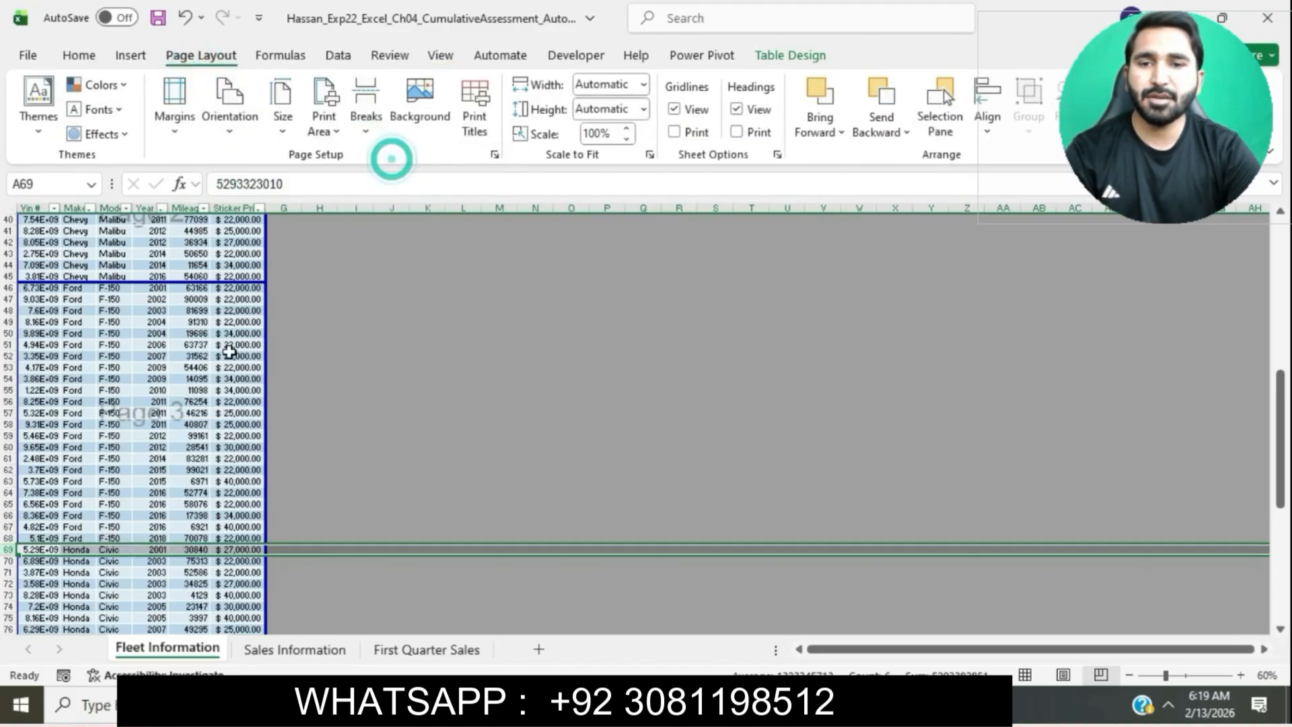
click(176, 447)
Insert a page break above row 90, where the Toyota records begin, and check the page breaks between the makes
scroll(177, 447, down, 5)
scroll(177, 447, down, 4)
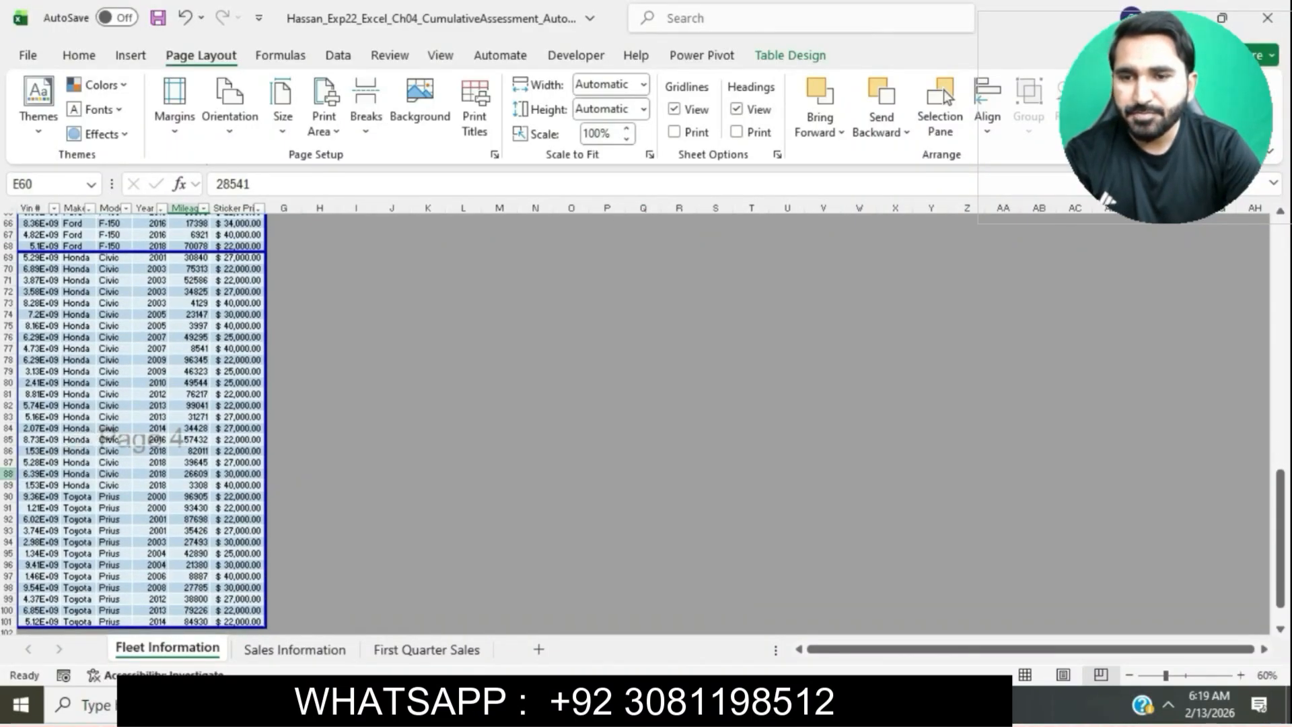
click(8, 496)
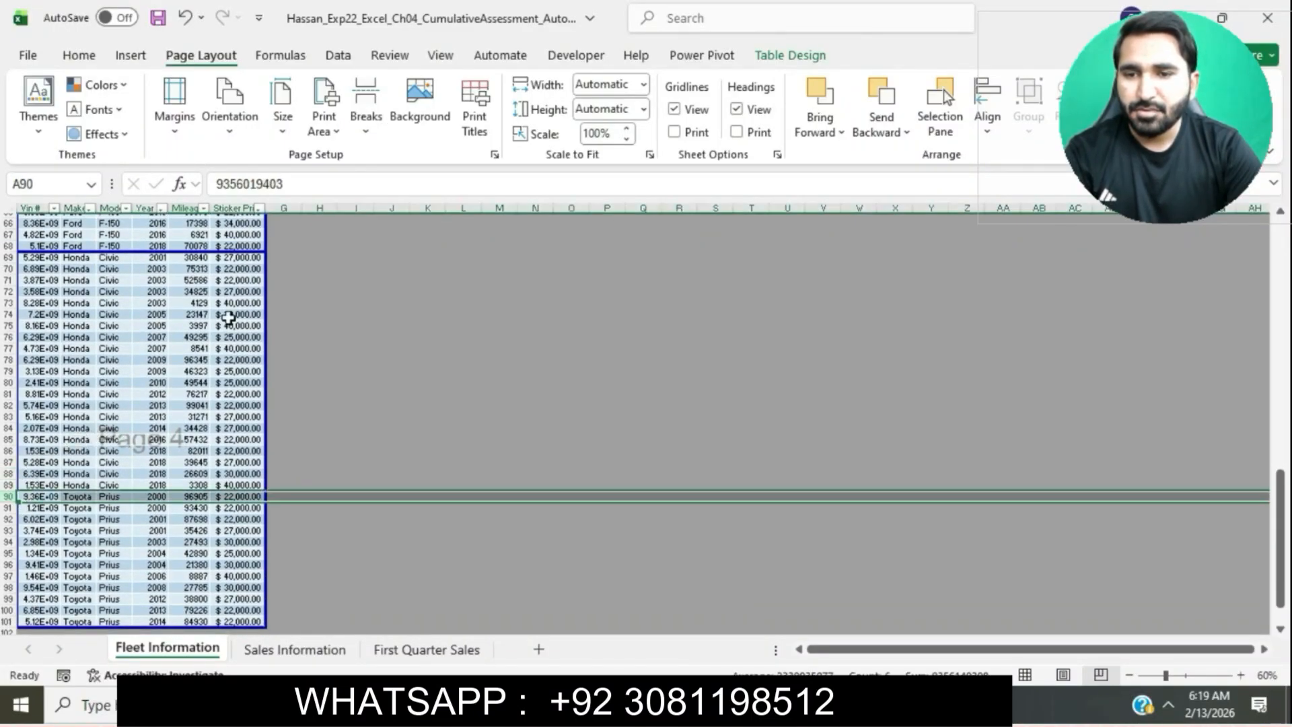
click(368, 137)
click(397, 160)
click(179, 383)
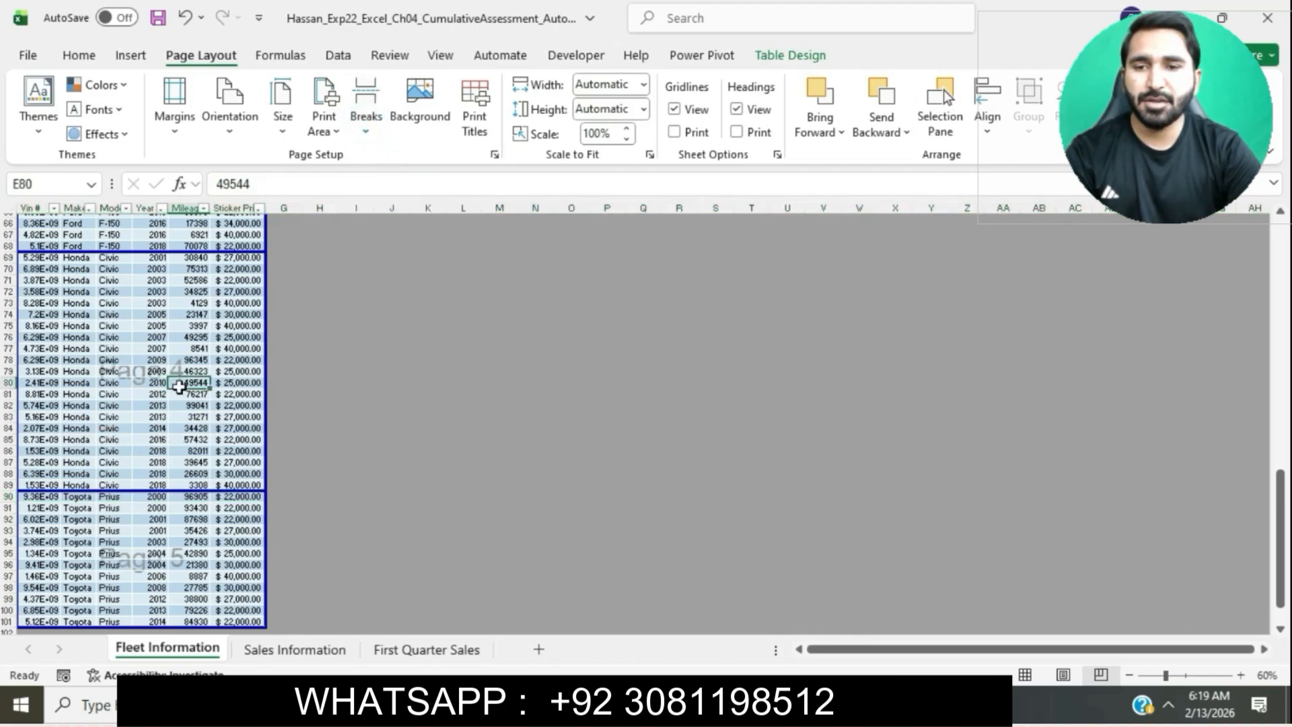
scroll(180, 387, up, 14)
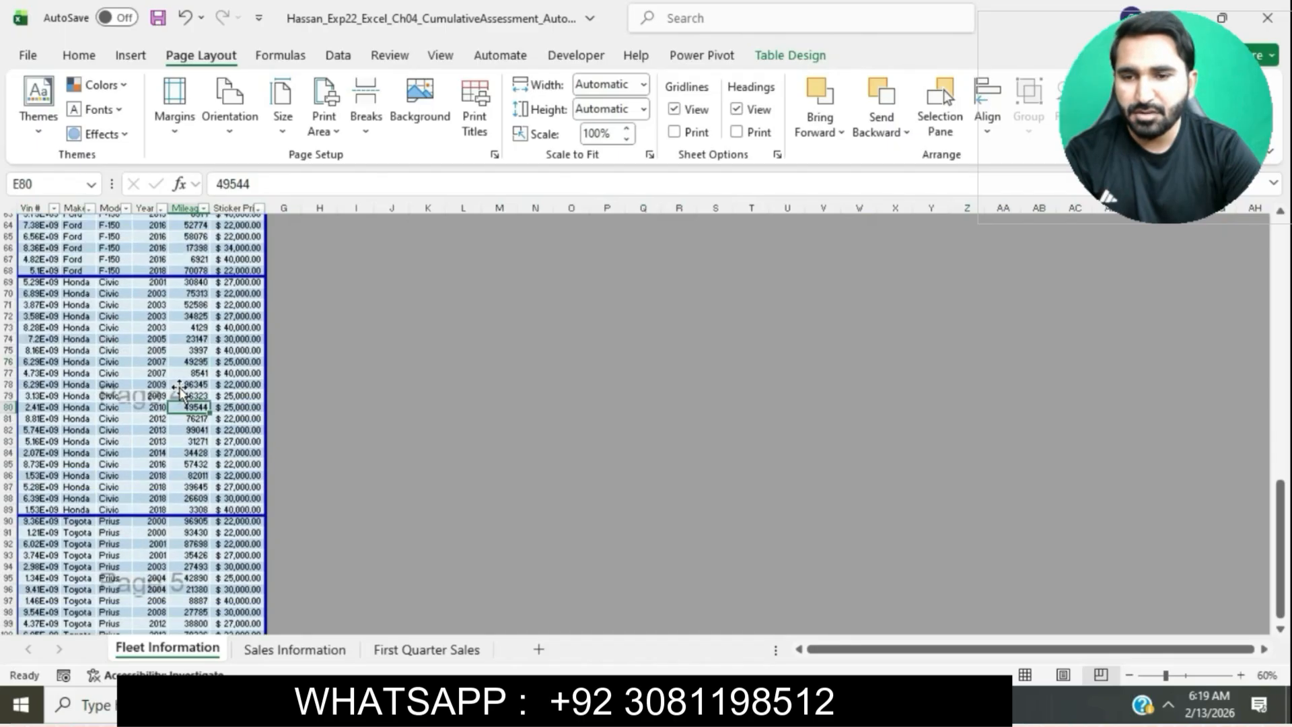
scroll(181, 379, down, 9)
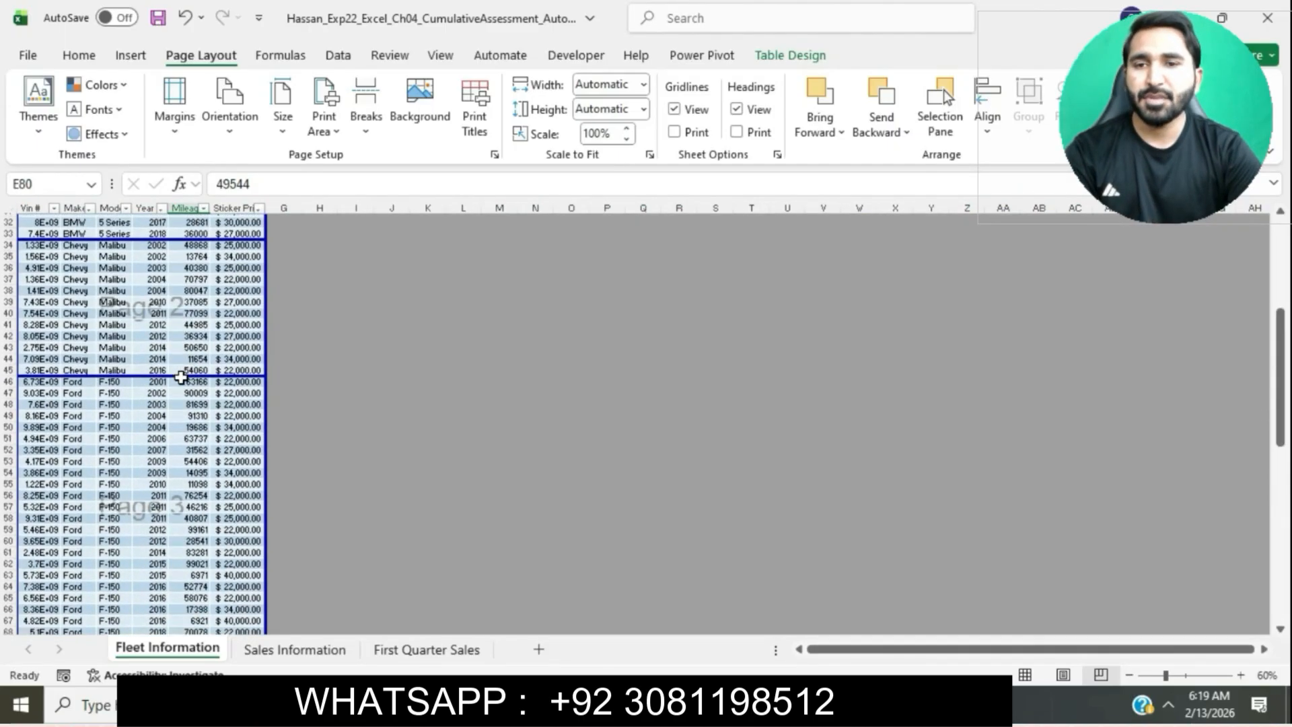
Check the remaining page breaks, switch to the Word instructions and highlight instruction 7 about the footer in turquoise
scroll(181, 377, down, 6)
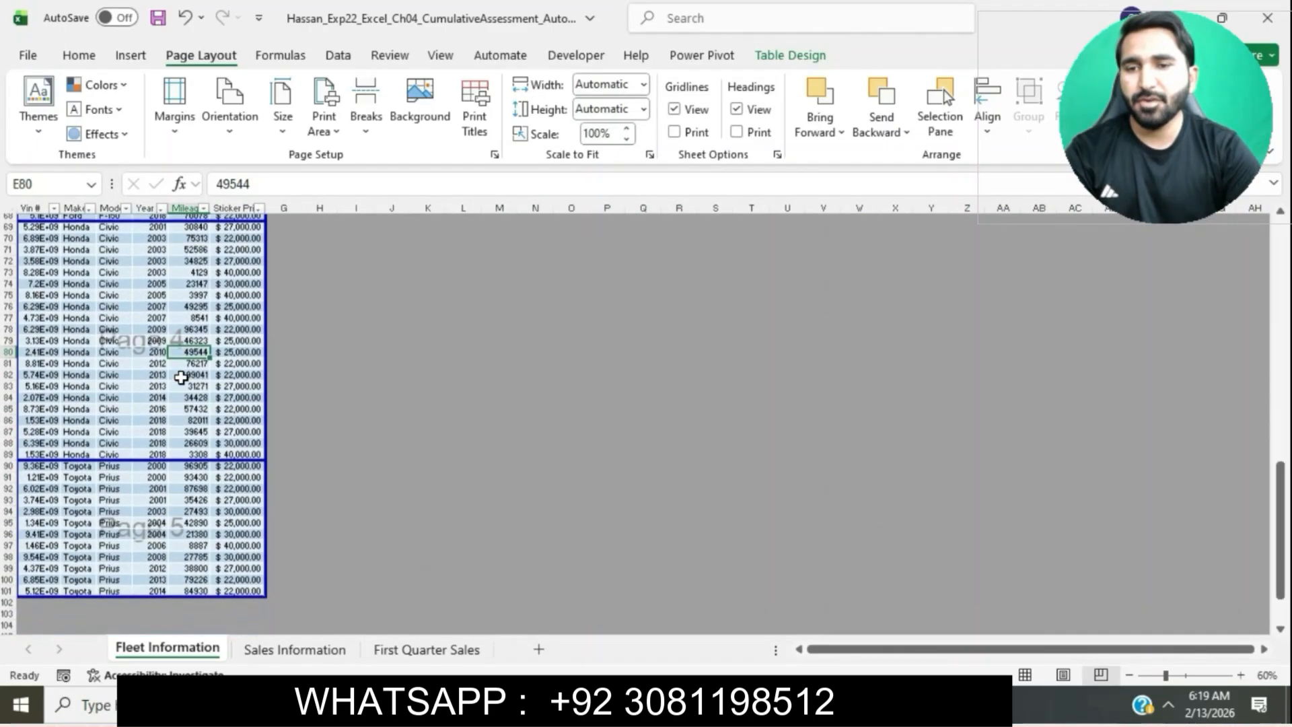
click(733, 704)
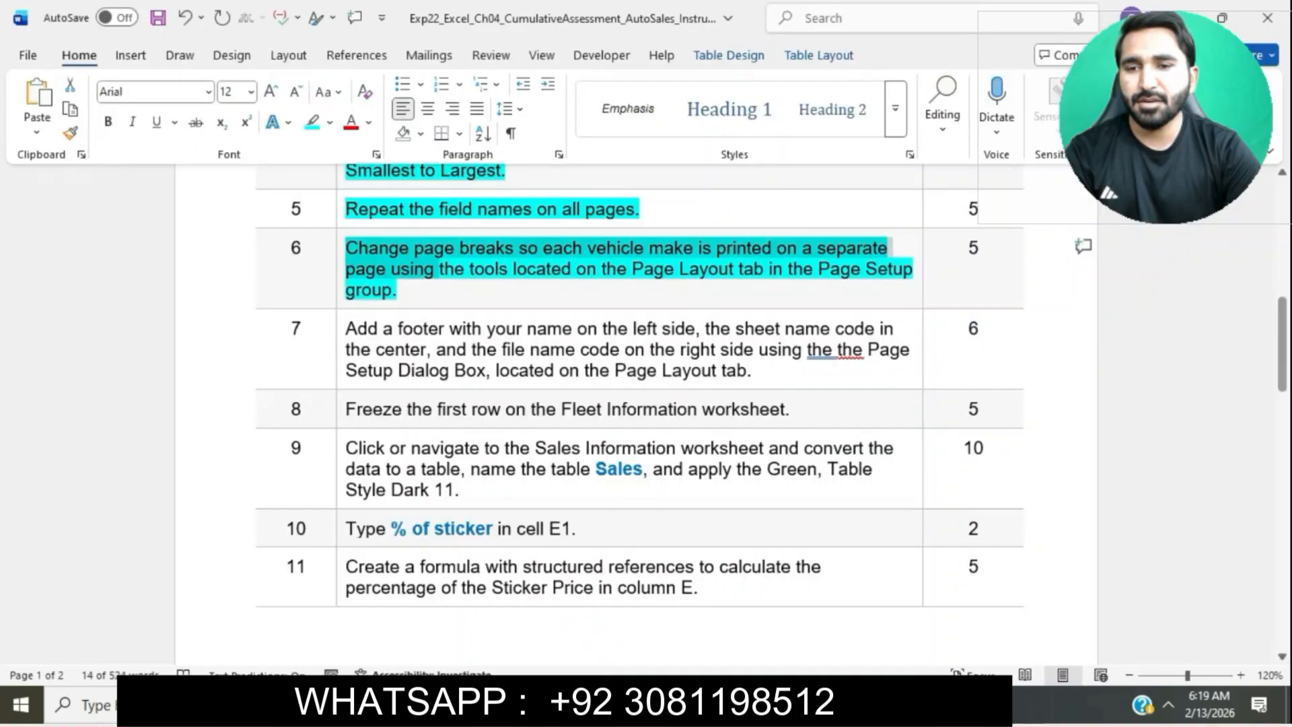
click(781, 290)
scroll(781, 290, down, 1)
click(340, 273)
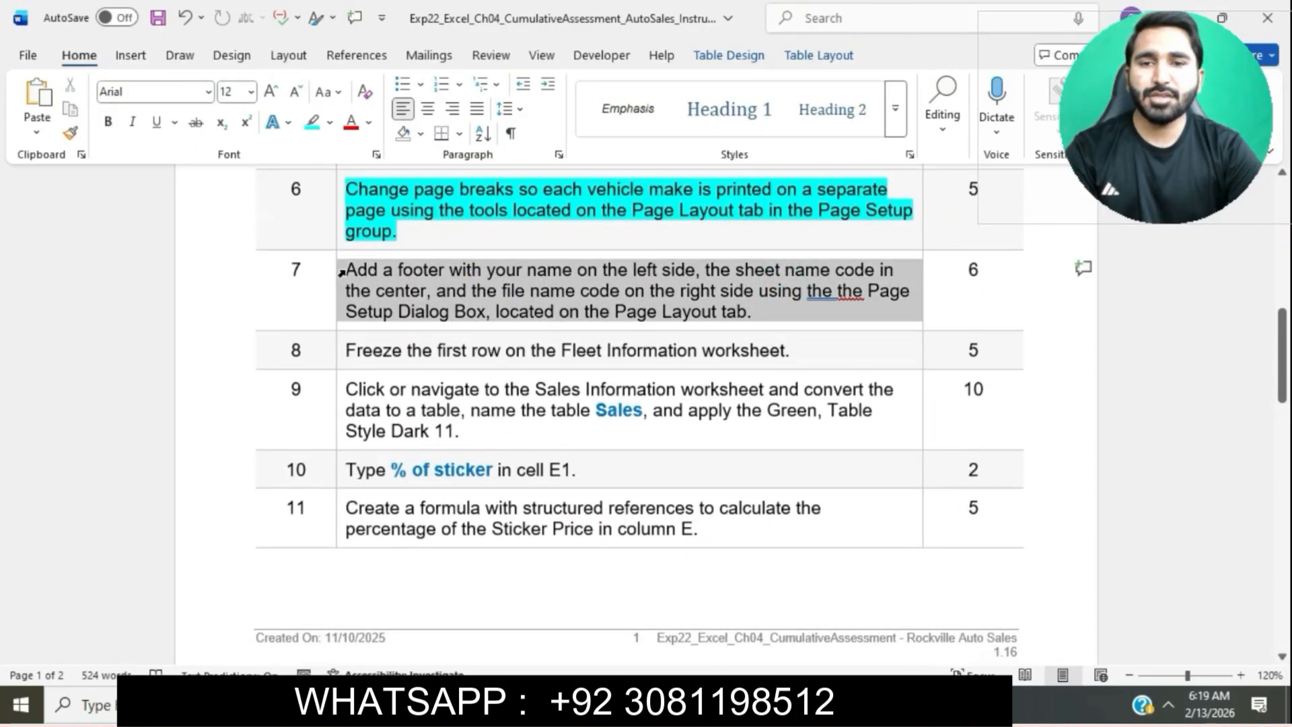
click(428, 242)
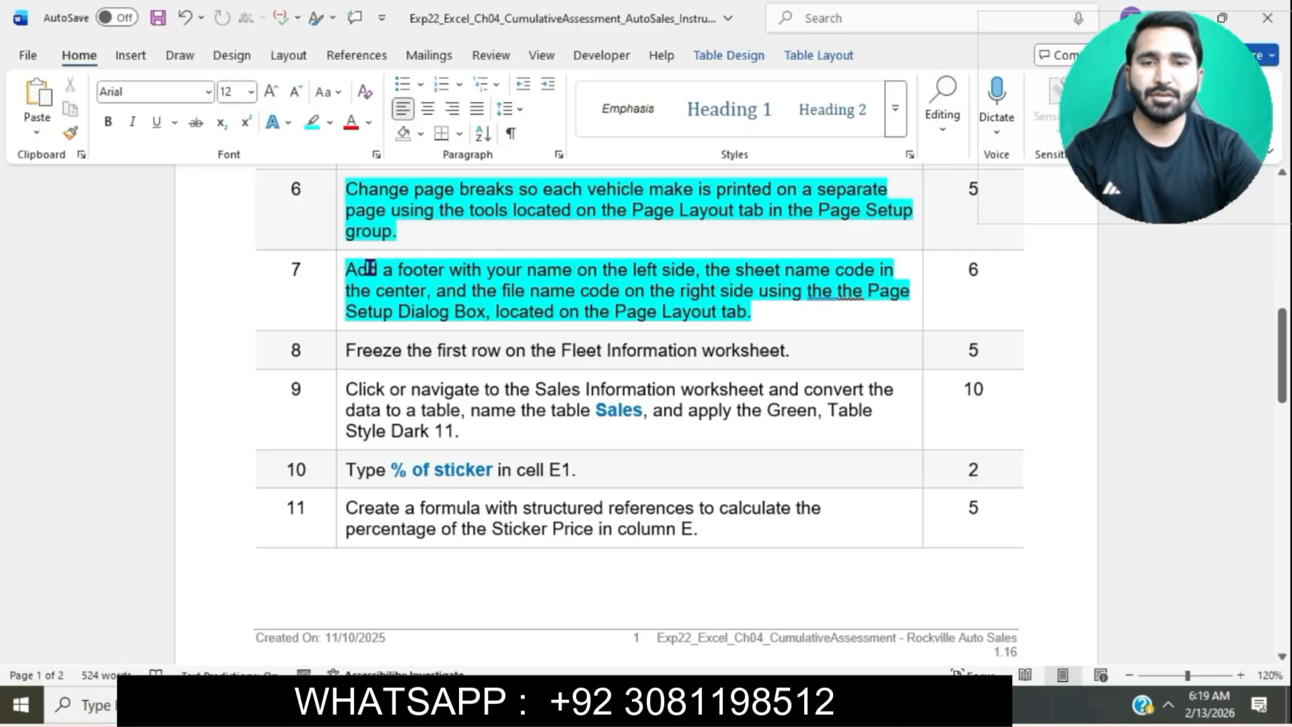
In the Excel workbook, open a custom footer for the Fleet Information sheet and enter the student's name in the left section
drag(351, 268, 678, 284)
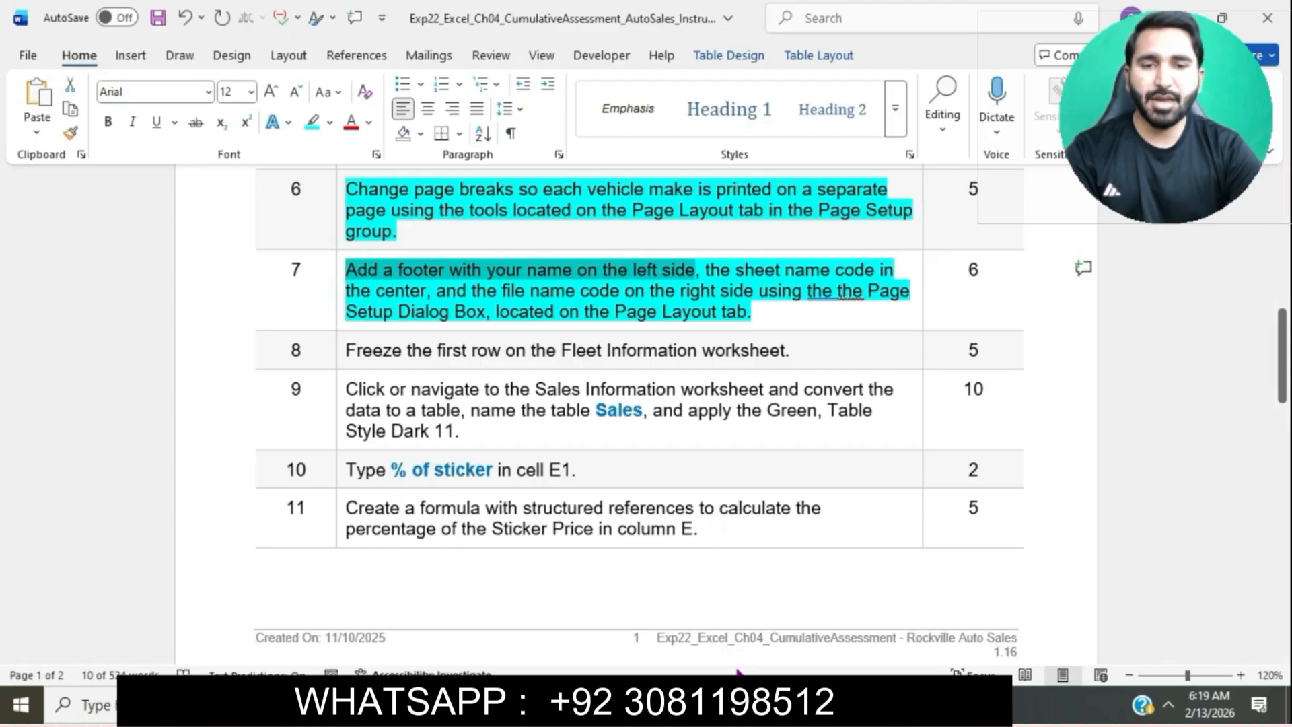
mouse_move(731, 707)
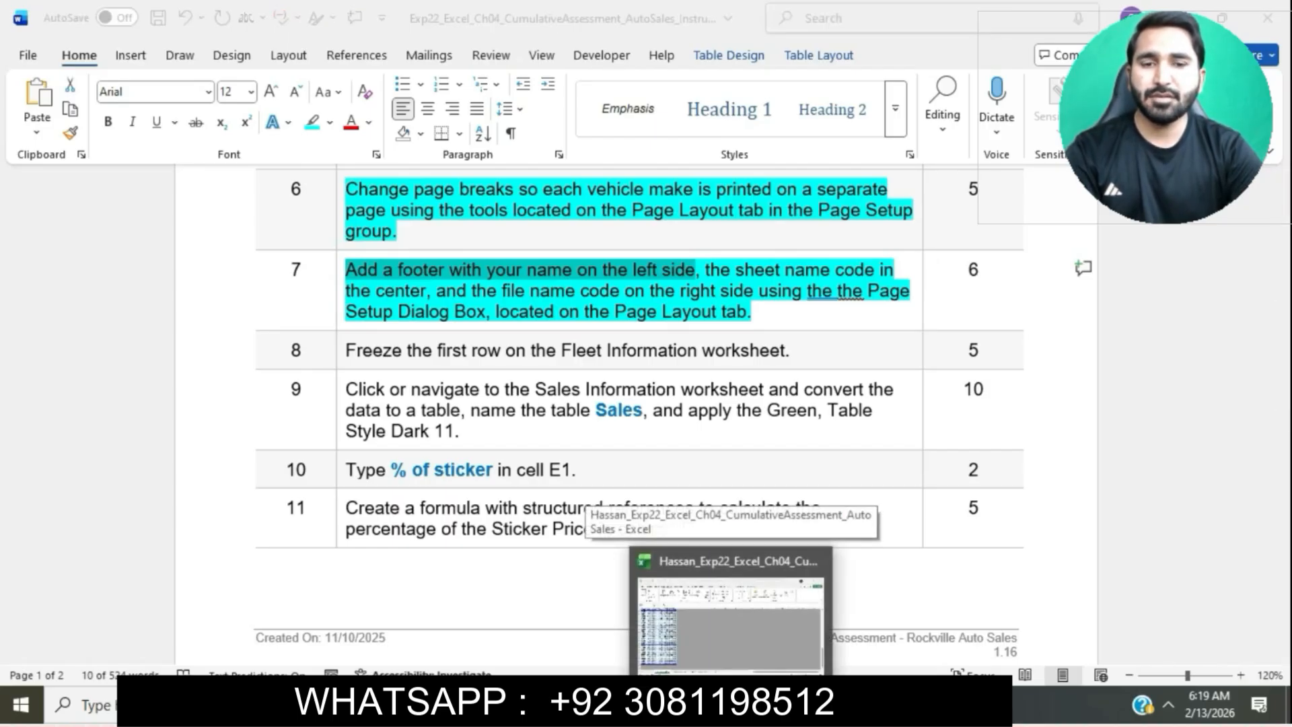
click(673, 592)
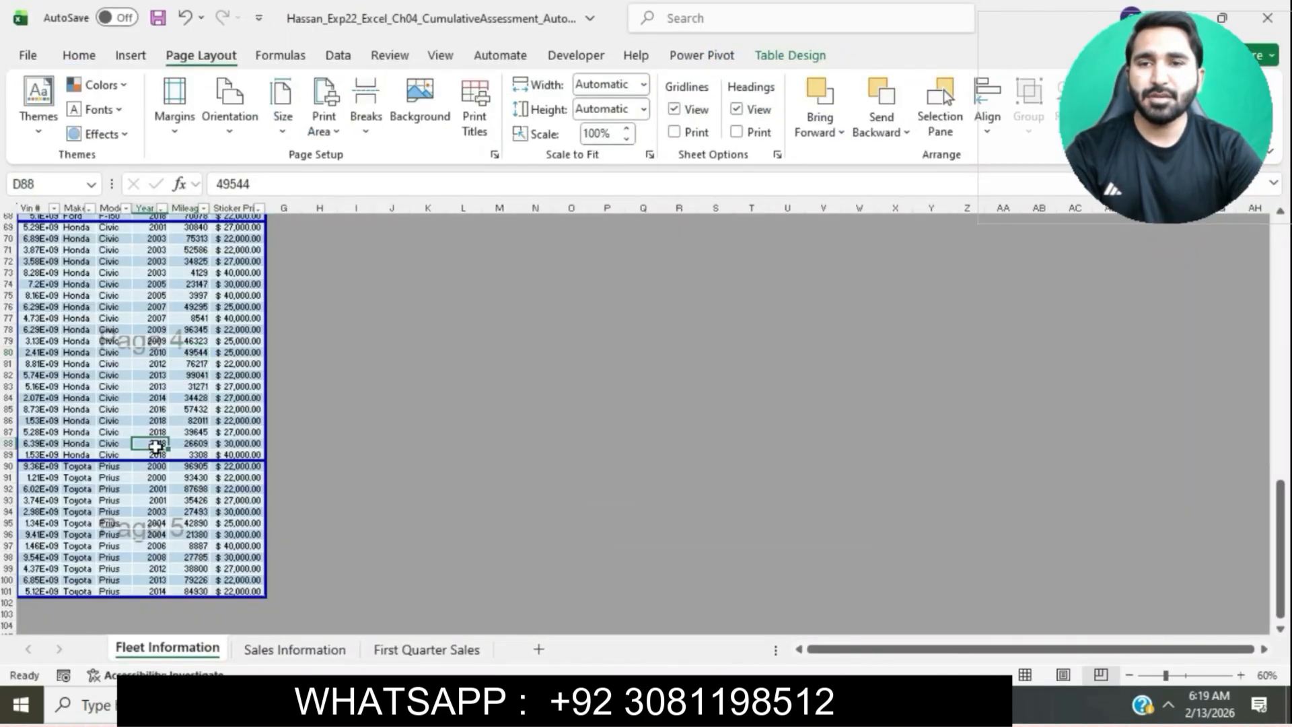
click(153, 443)
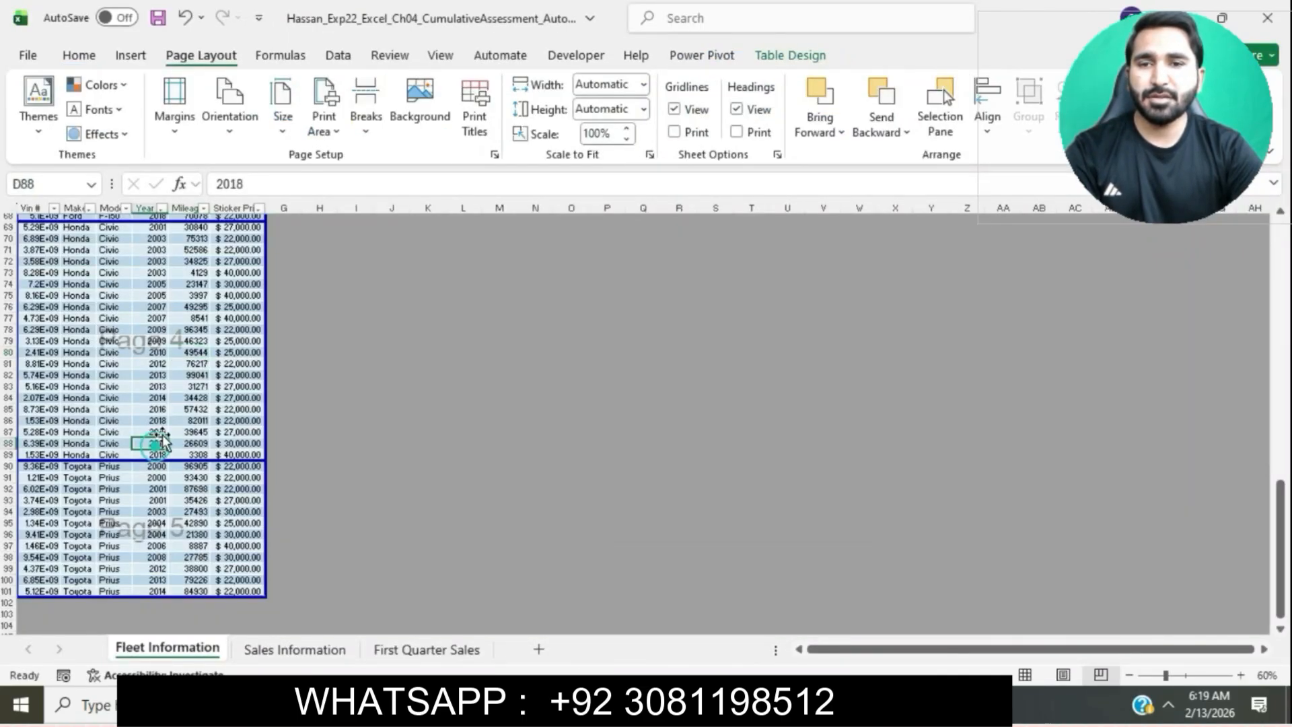
click(494, 155)
click(780, 143)
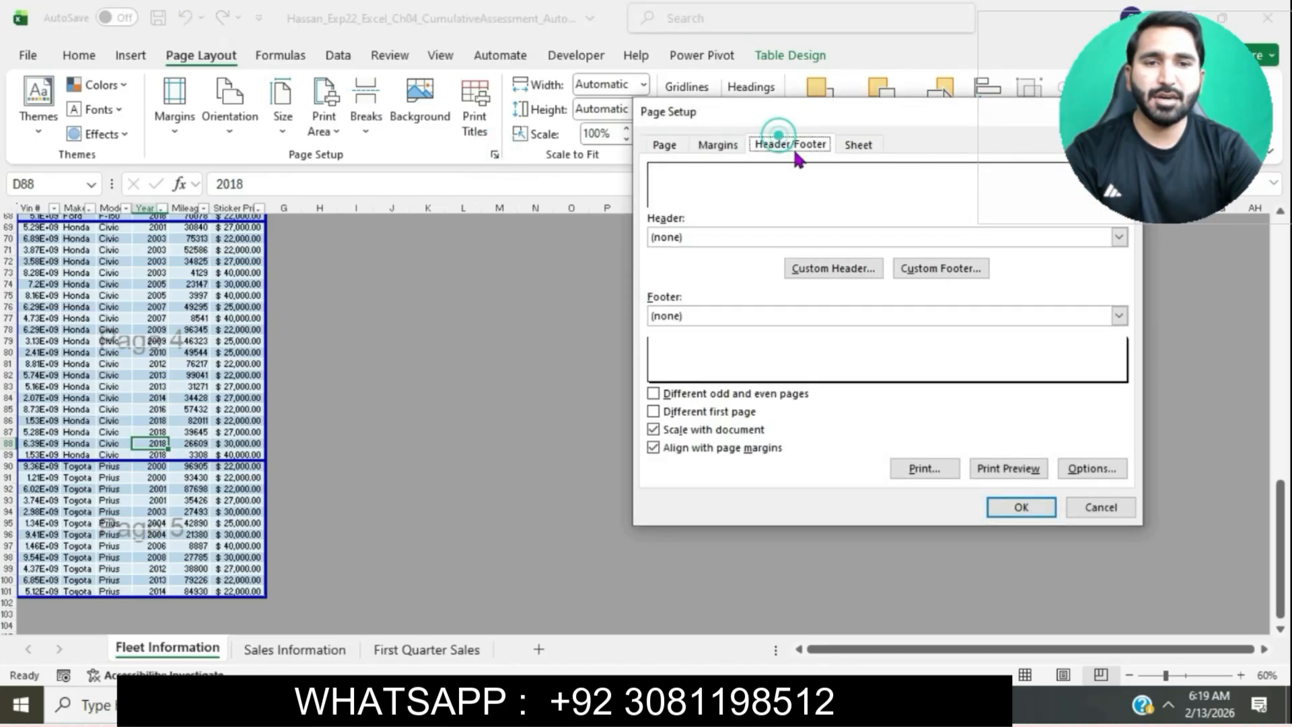
click(941, 269)
click(690, 703)
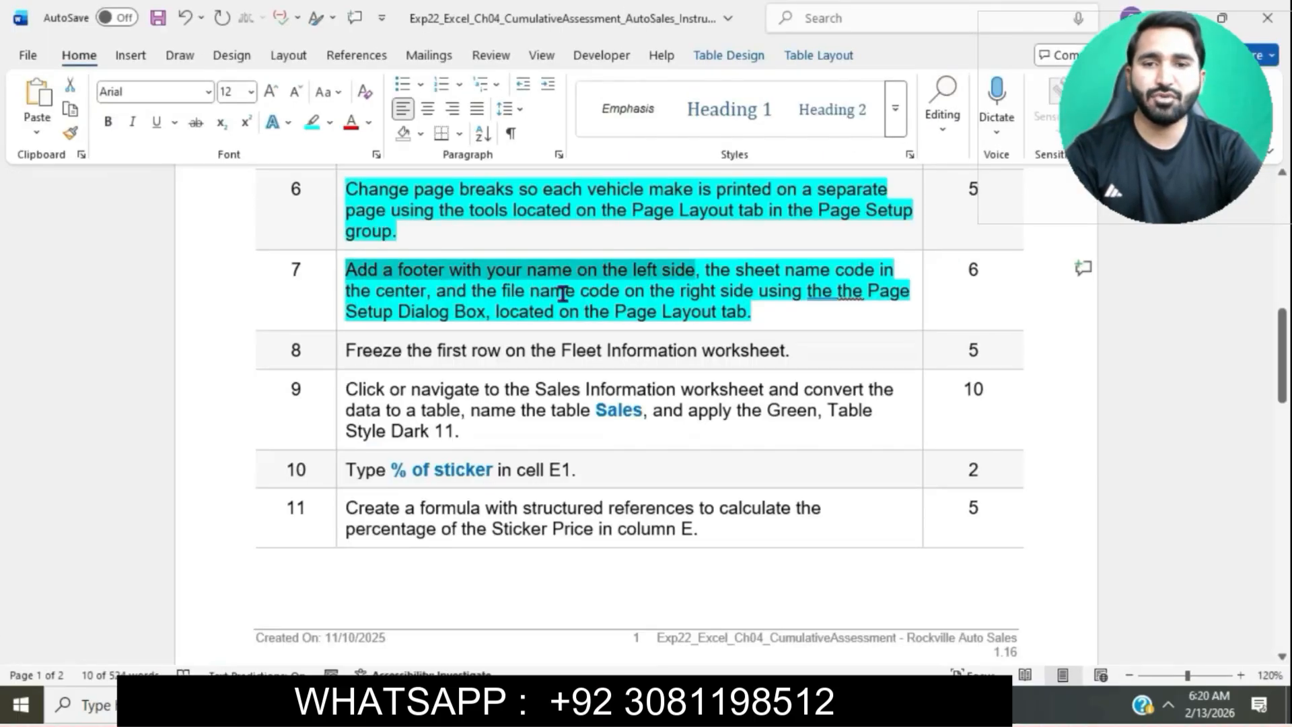
click(673, 704)
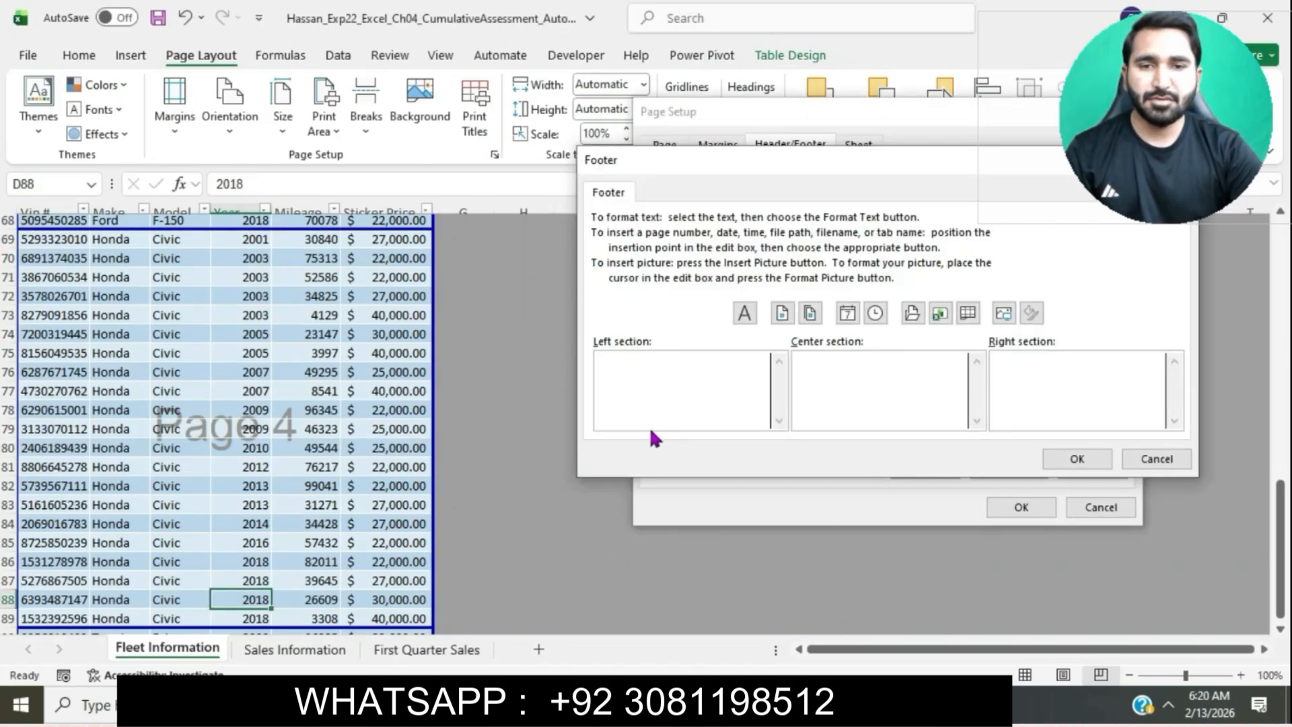
text(Hassan)
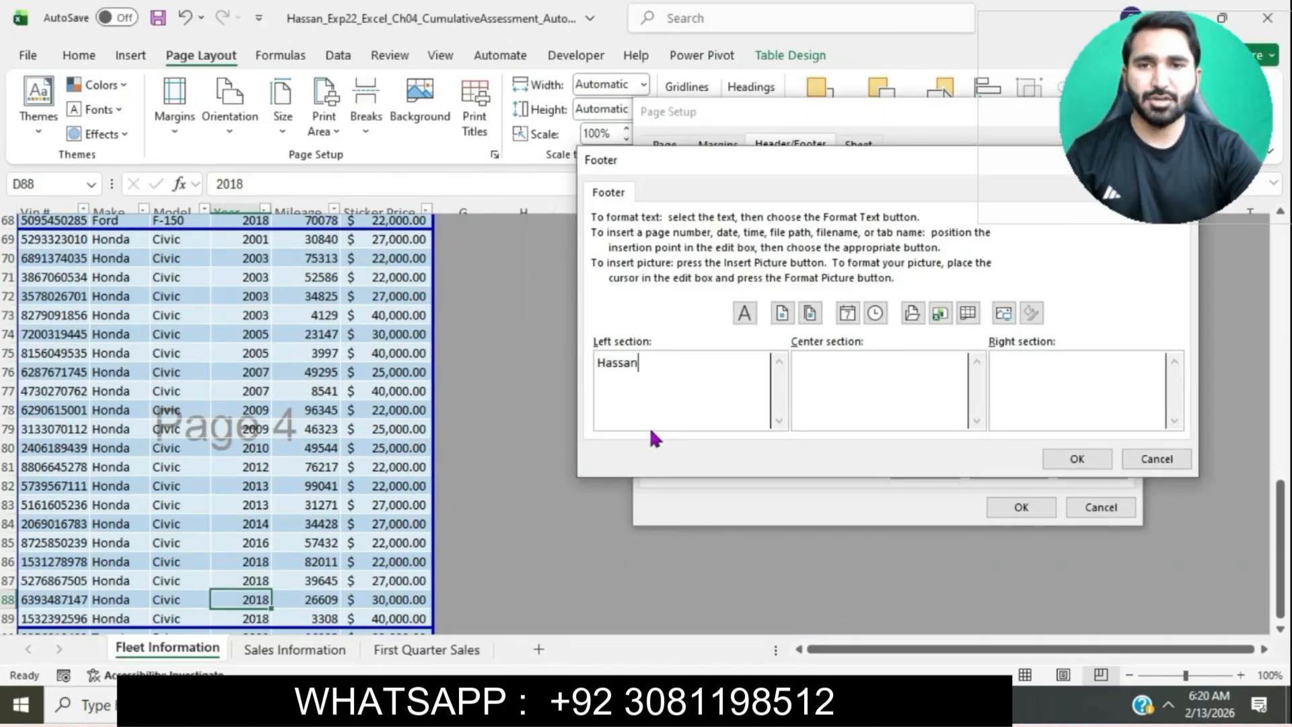
Check the center-section requirement in the Word instructions and insert the sheet name code in the Excel footer's center section
click(879, 362)
click(650, 704)
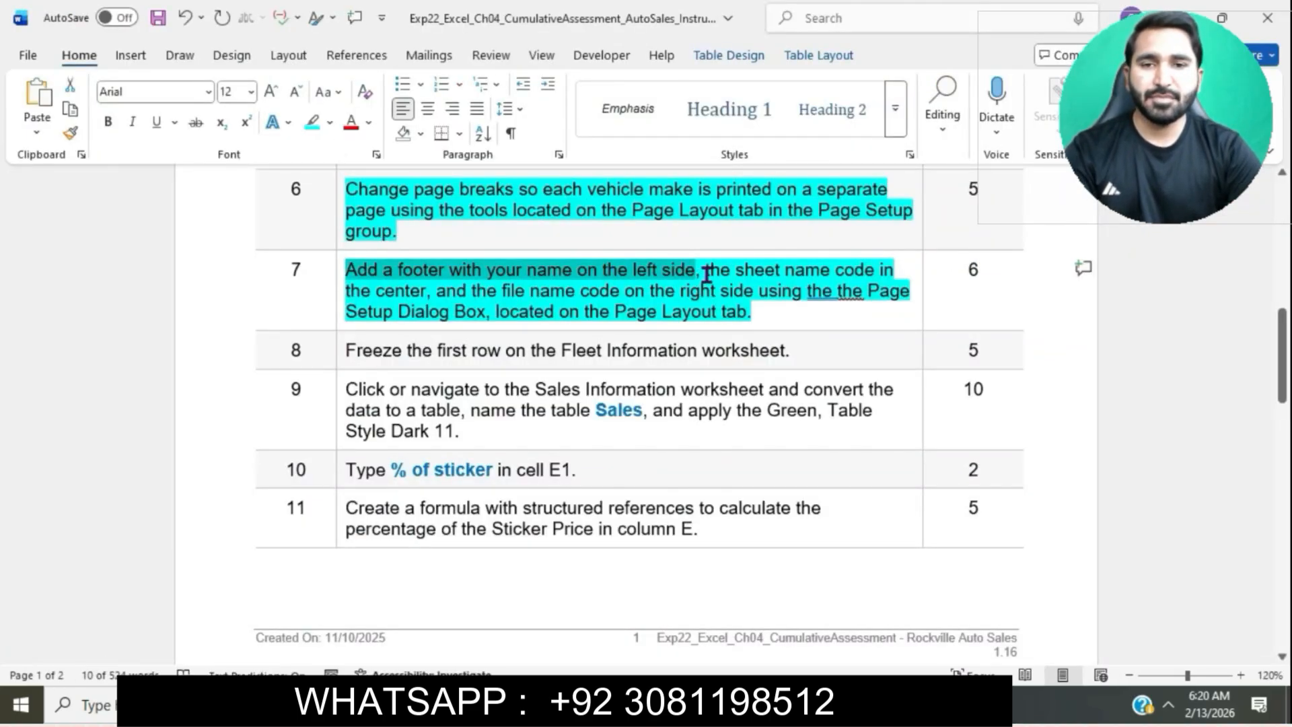
drag(705, 270, 437, 294)
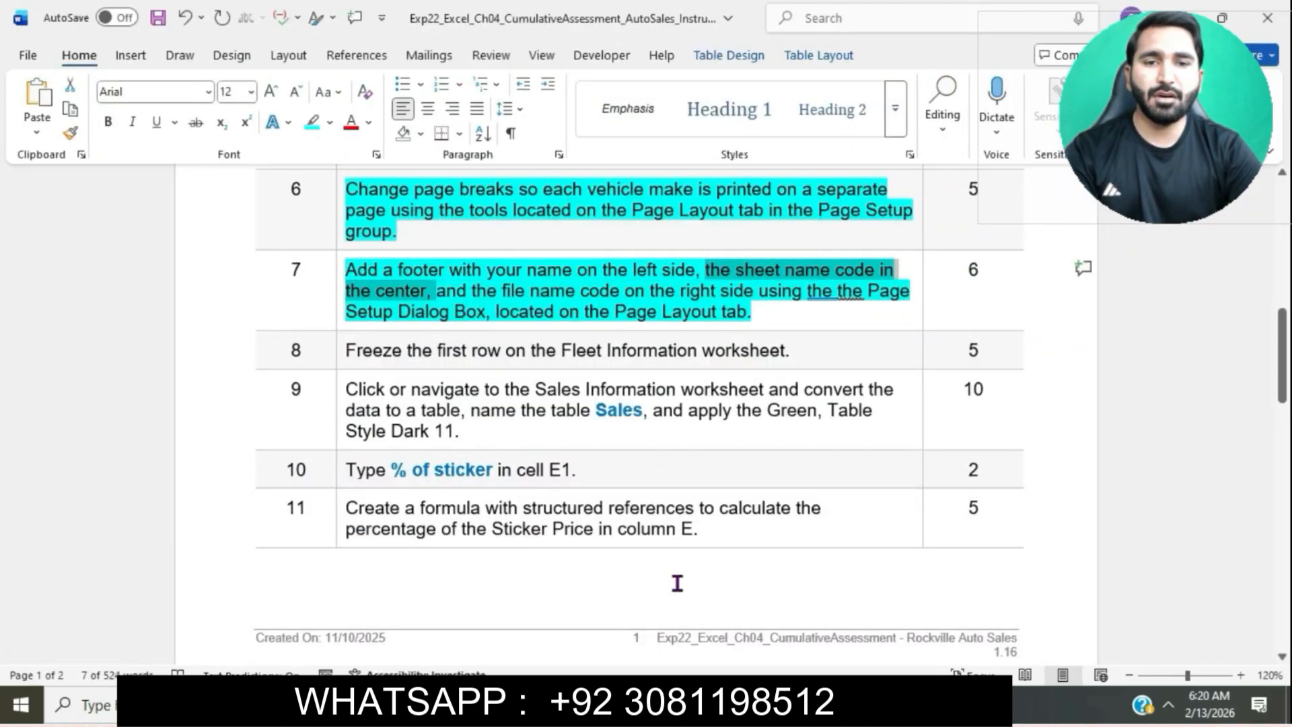
key(alt+Tab)
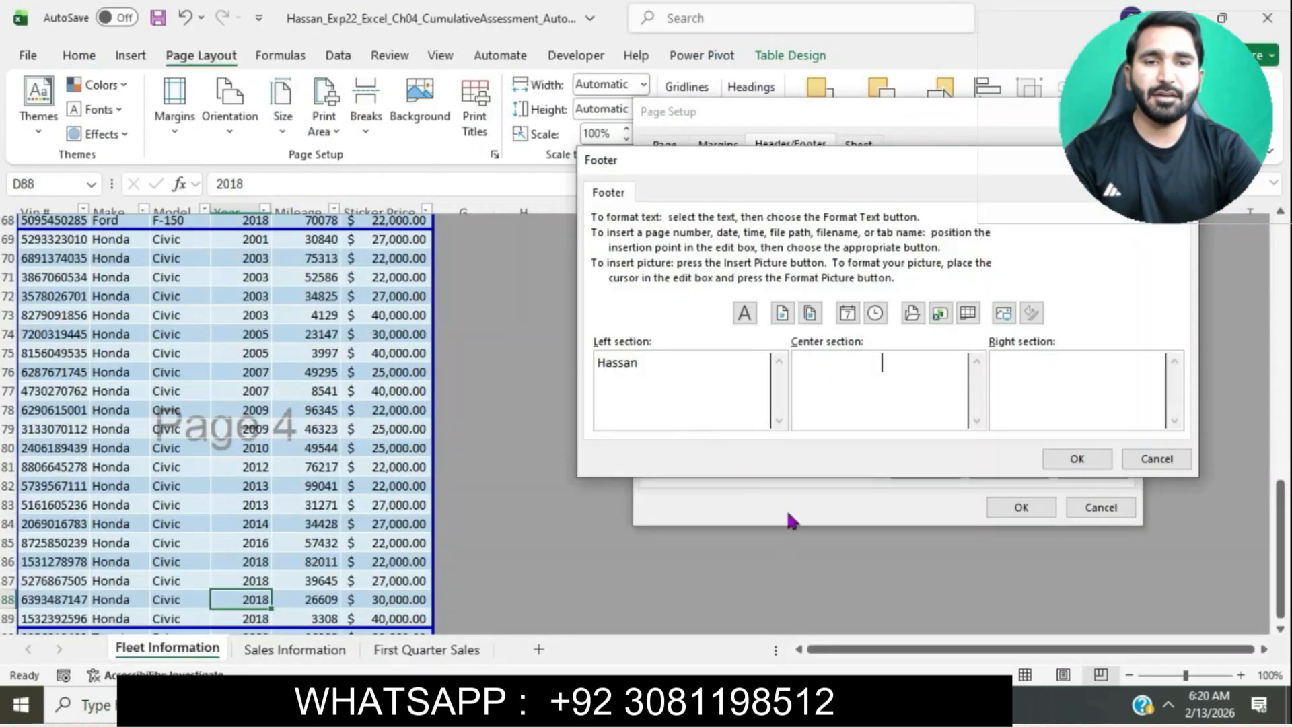
click(968, 314)
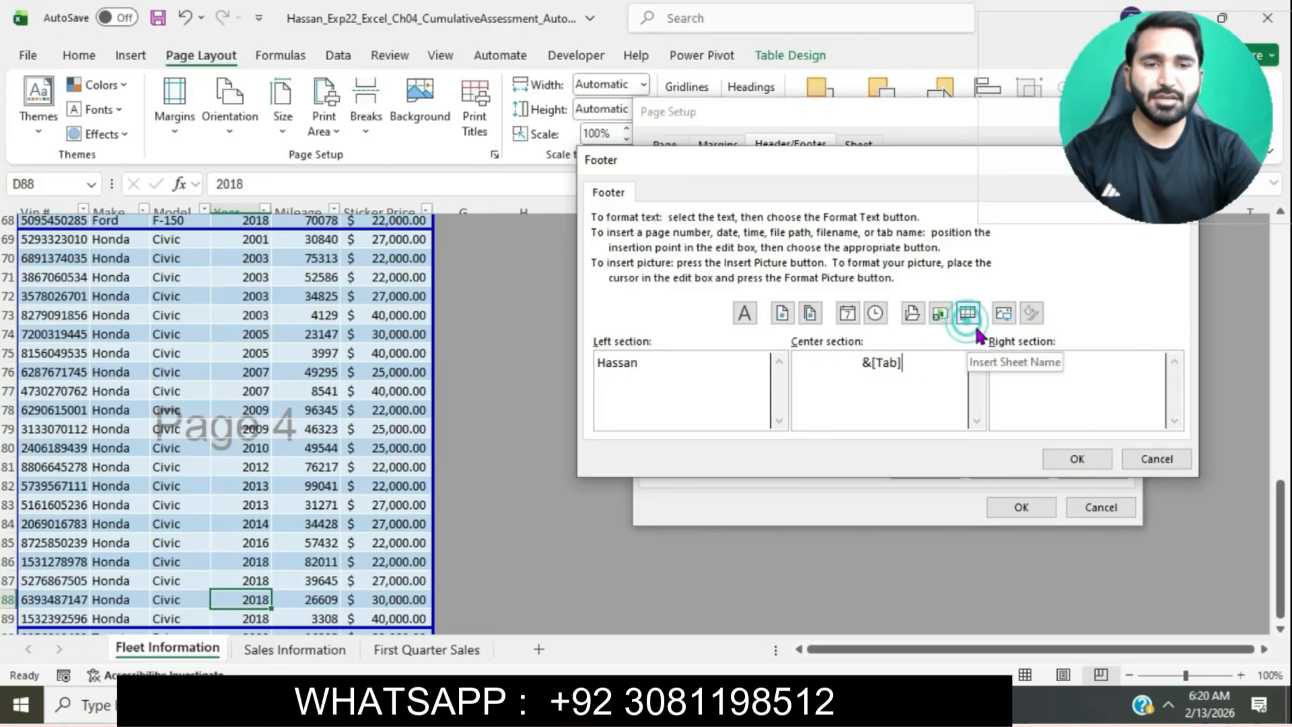
Insert the file name code in the footer's right section and apply the footer to the sheet
click(1046, 383)
click(940, 313)
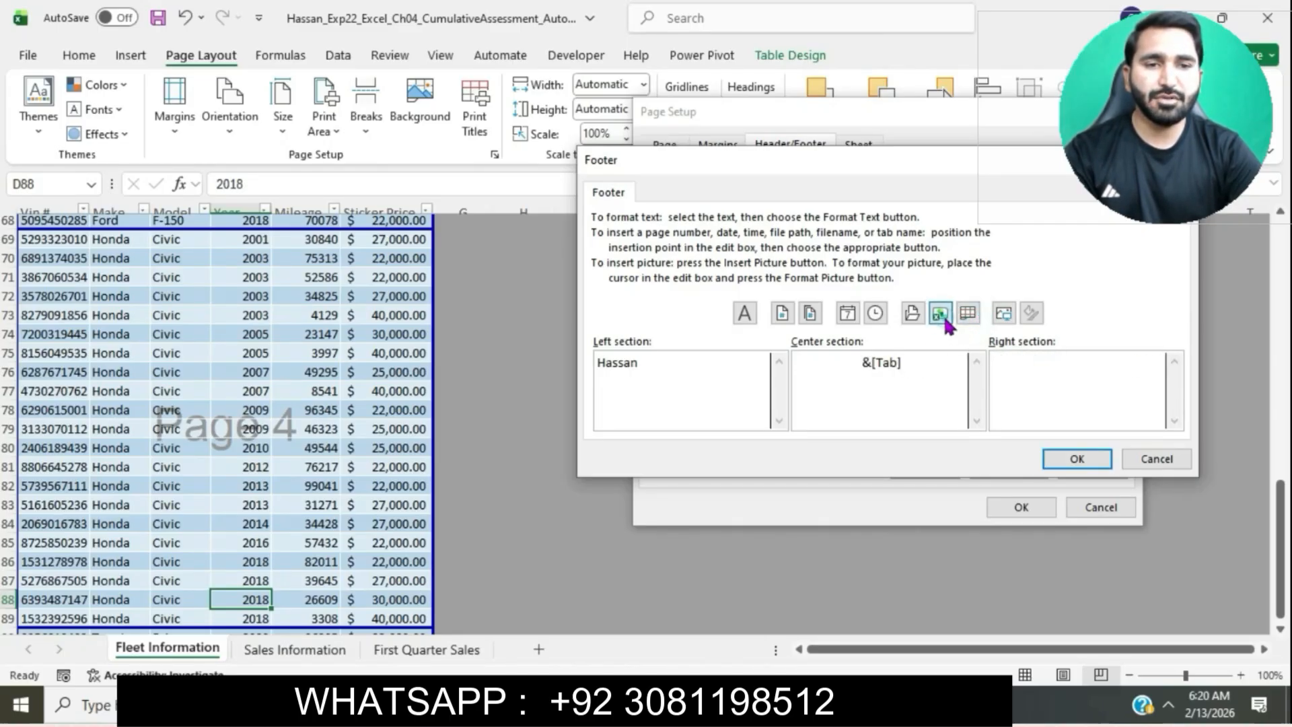
click(1077, 459)
click(1022, 508)
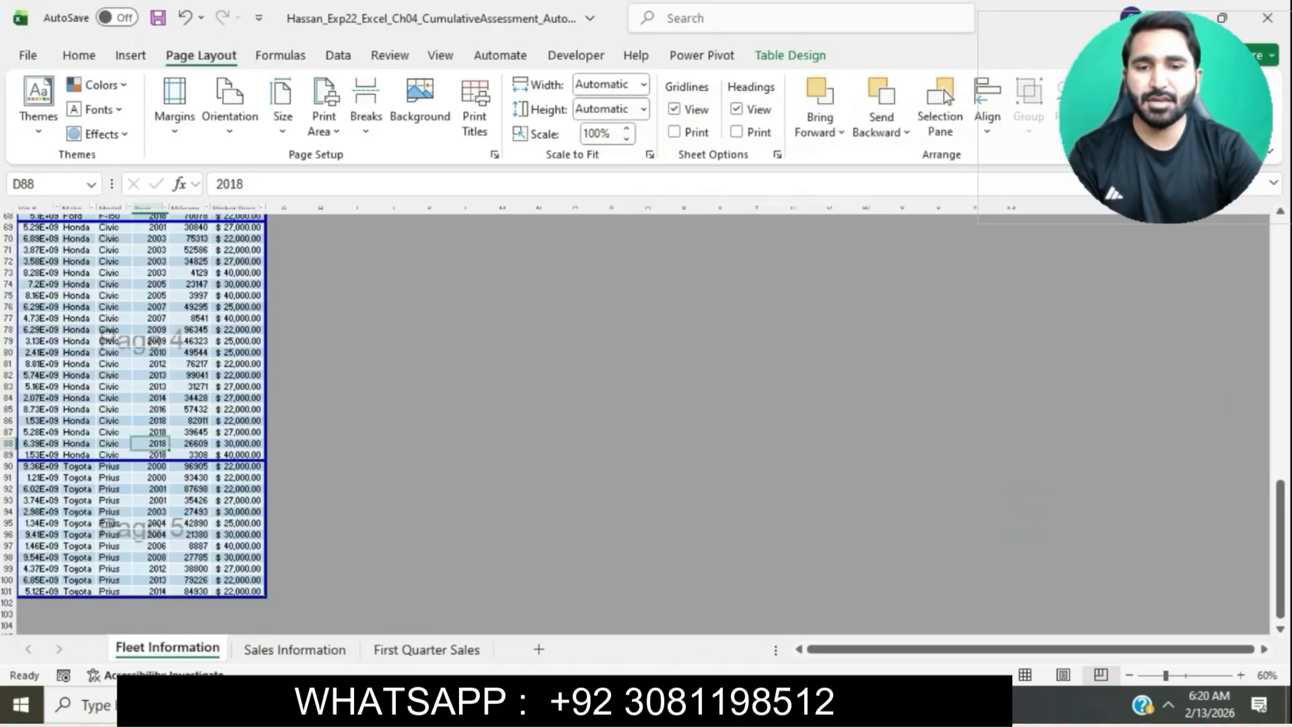
Return to the Word instructions and highlight instruction 8 about freezing the first row in turquoise
key(alt+Tab)
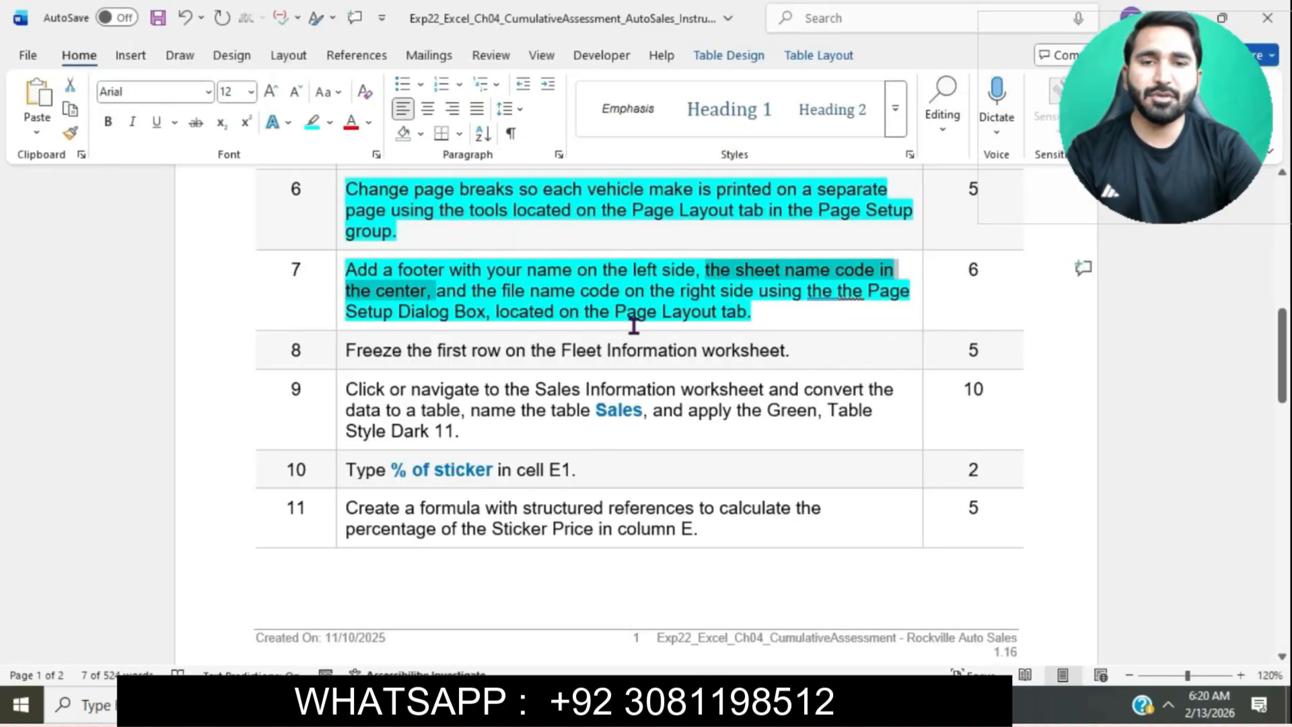
click(677, 317)
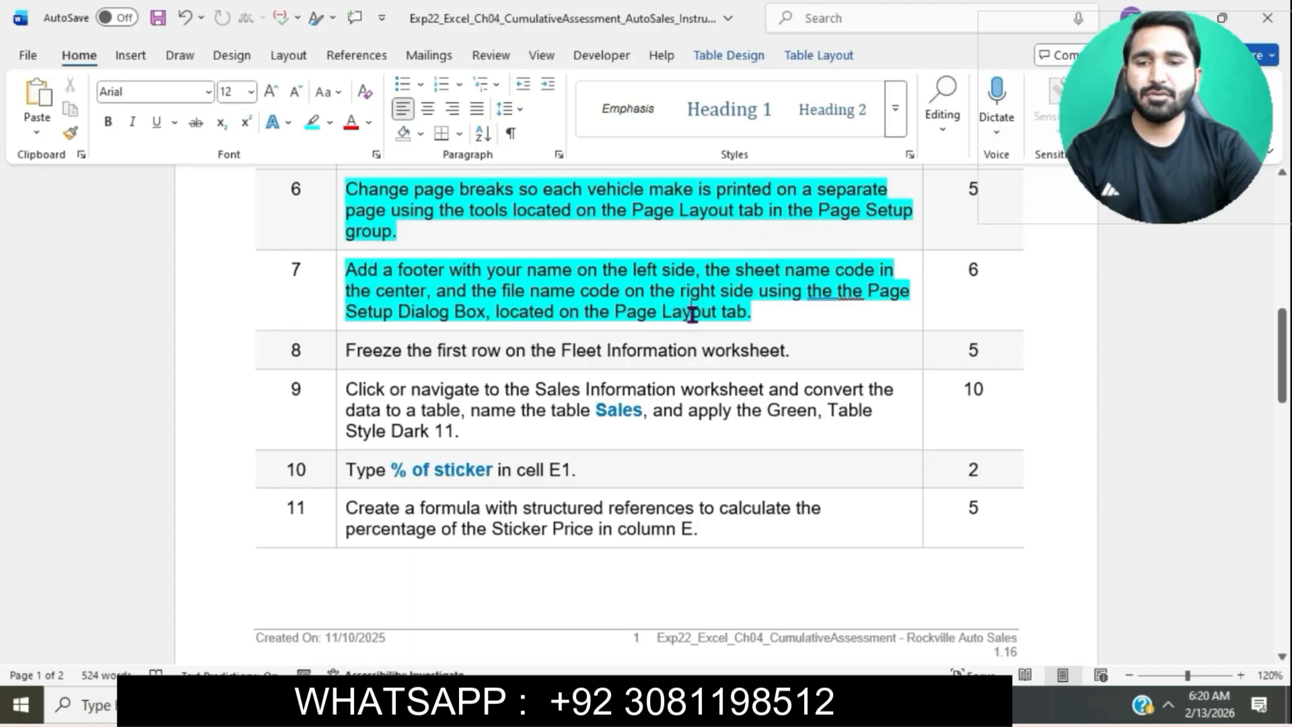
scroll(692, 315, down, 2)
click(341, 272)
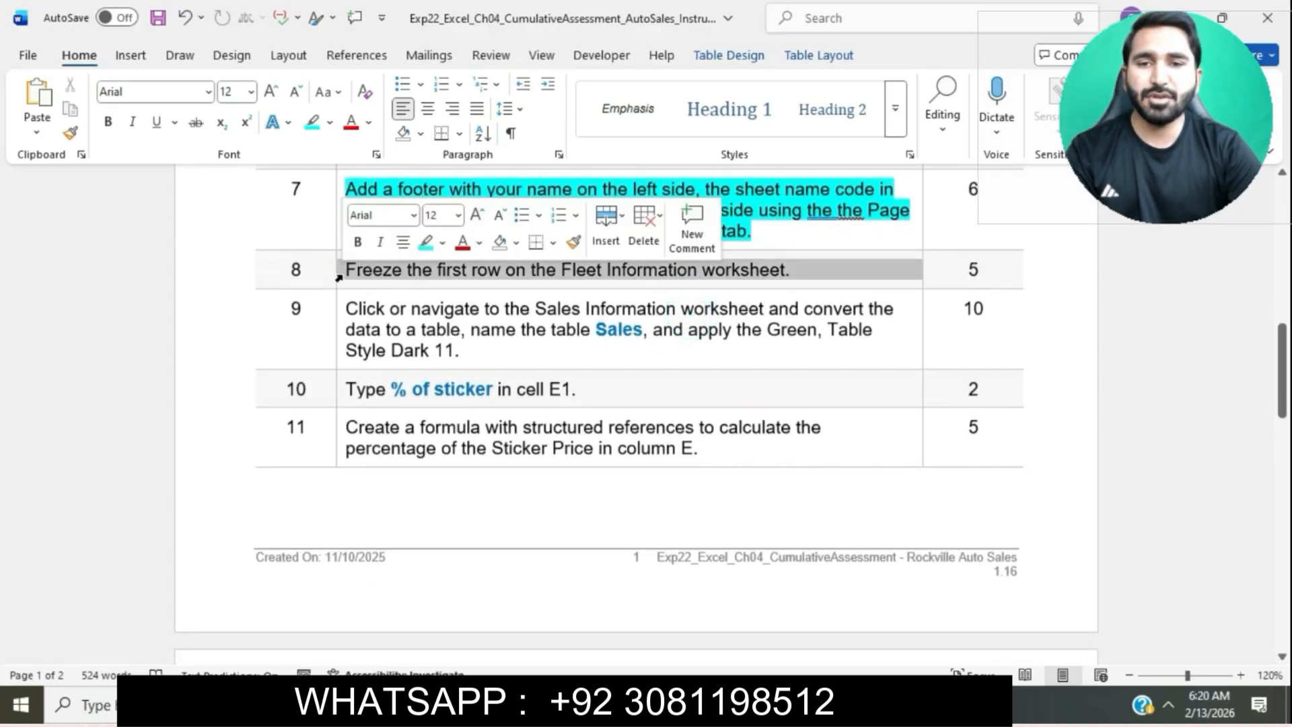
click(425, 242)
click(433, 269)
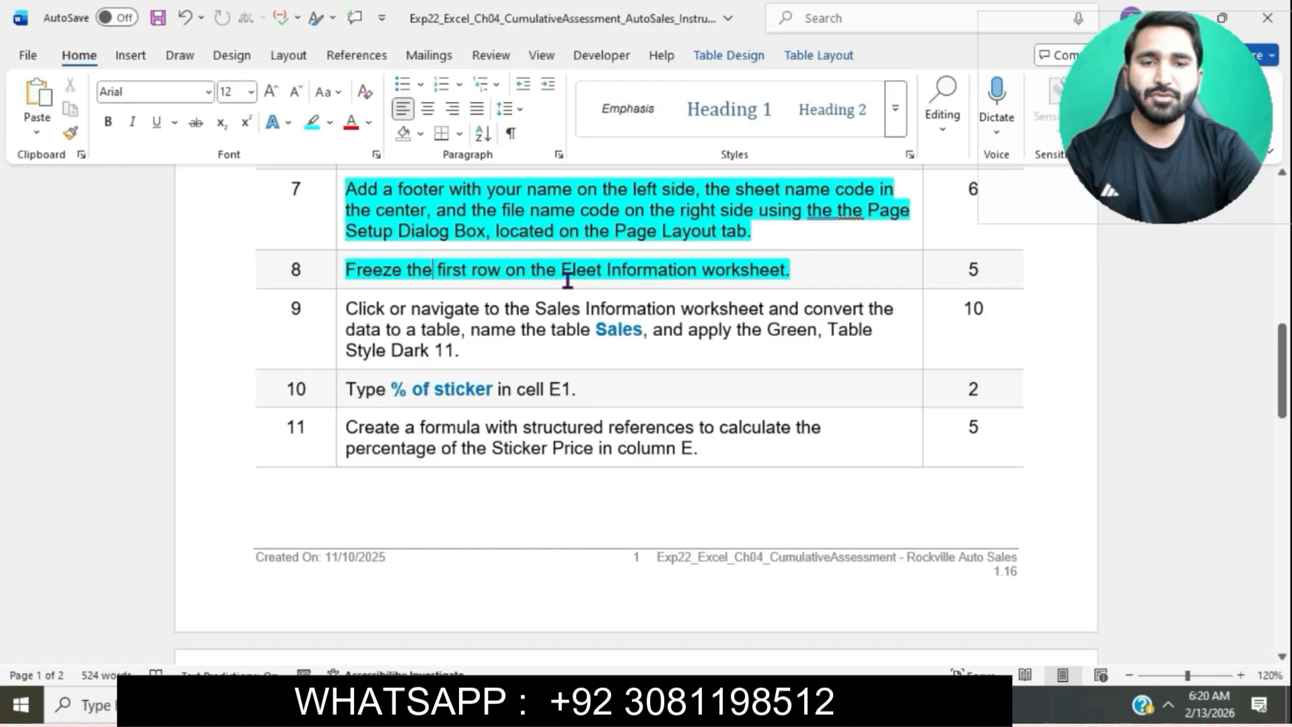
Switch to Excel, freeze the top row of the Fleet Information worksheet and check it by scrolling the records
click(680, 705)
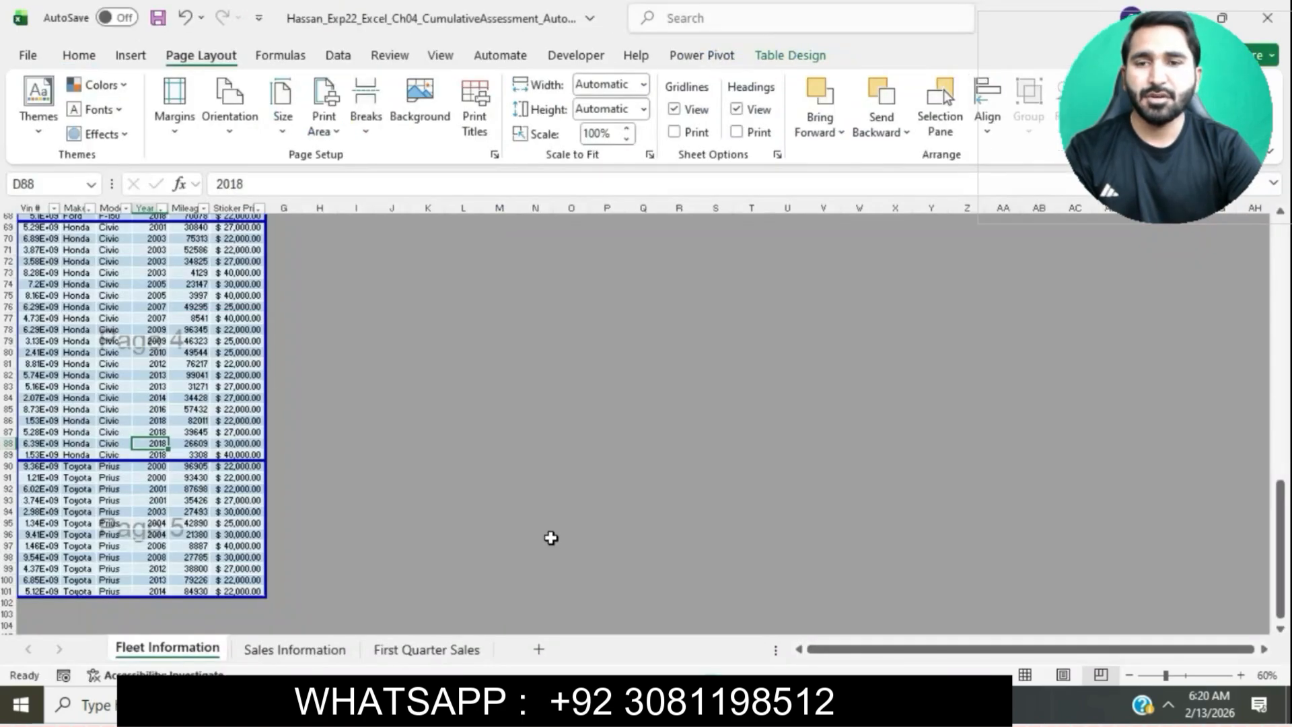
scroll(34, 245, up, 20)
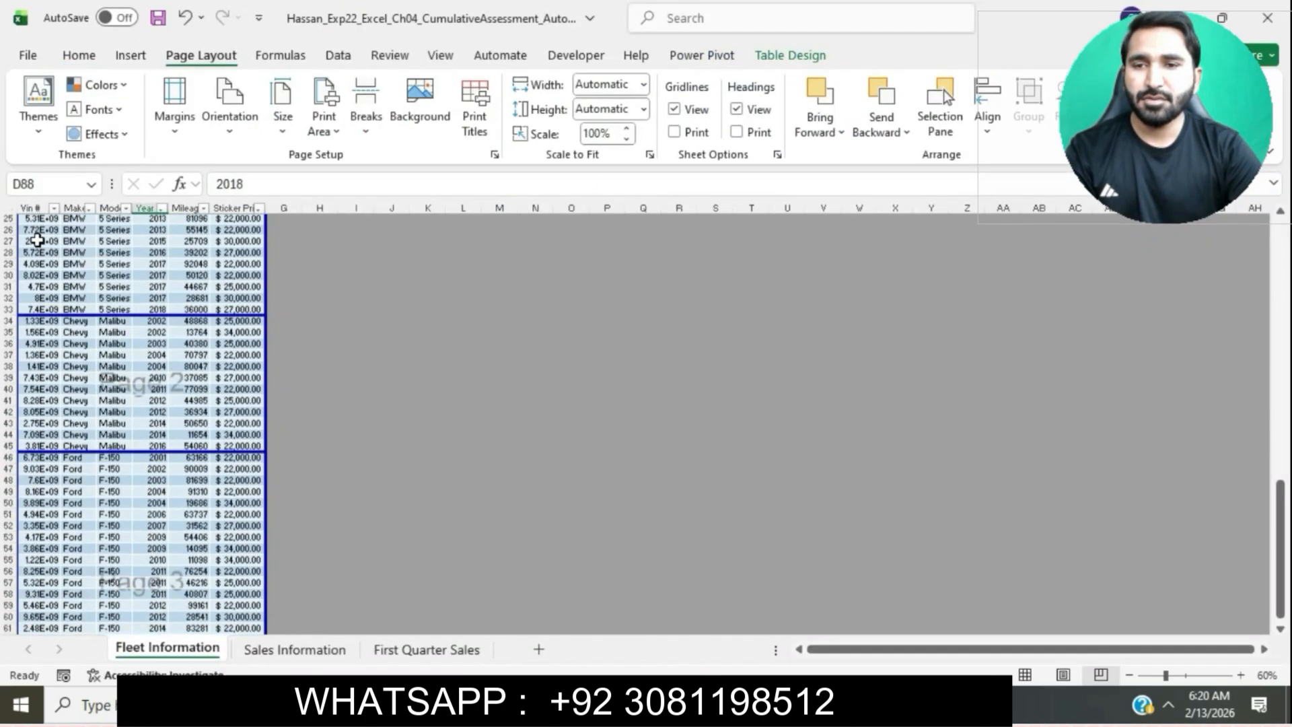
click(8, 219)
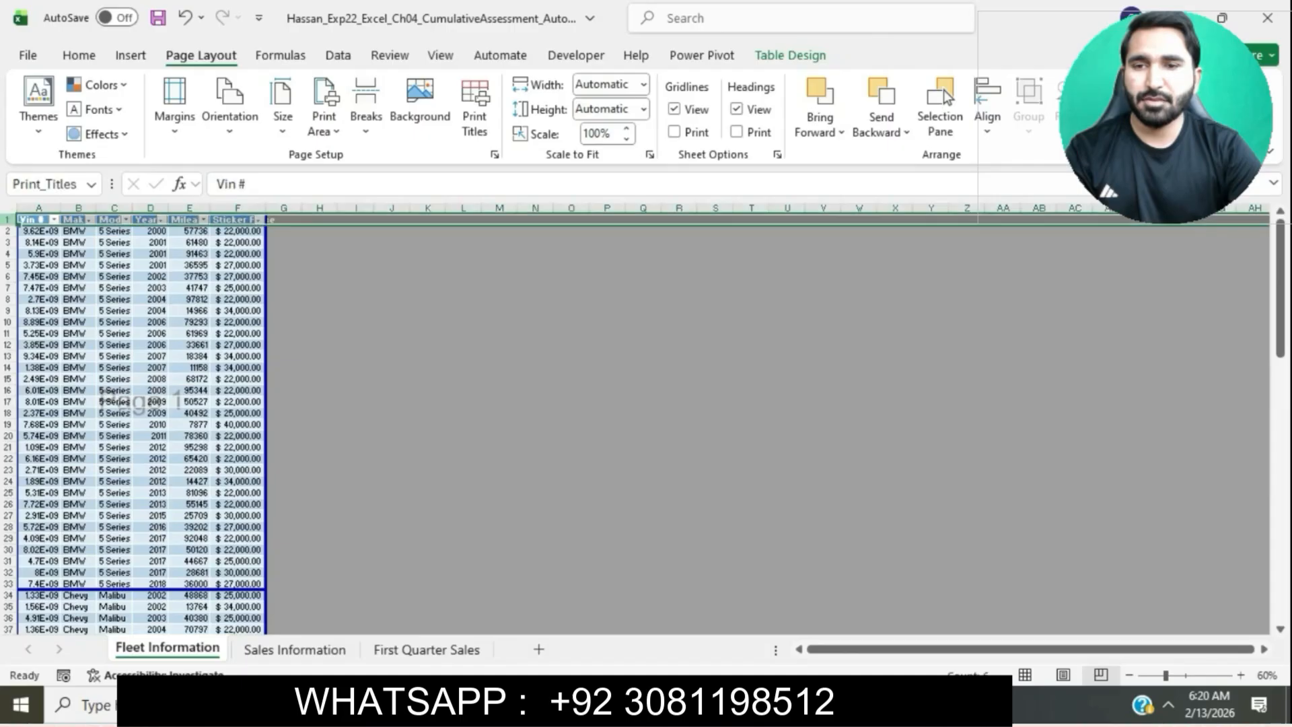
click(455, 55)
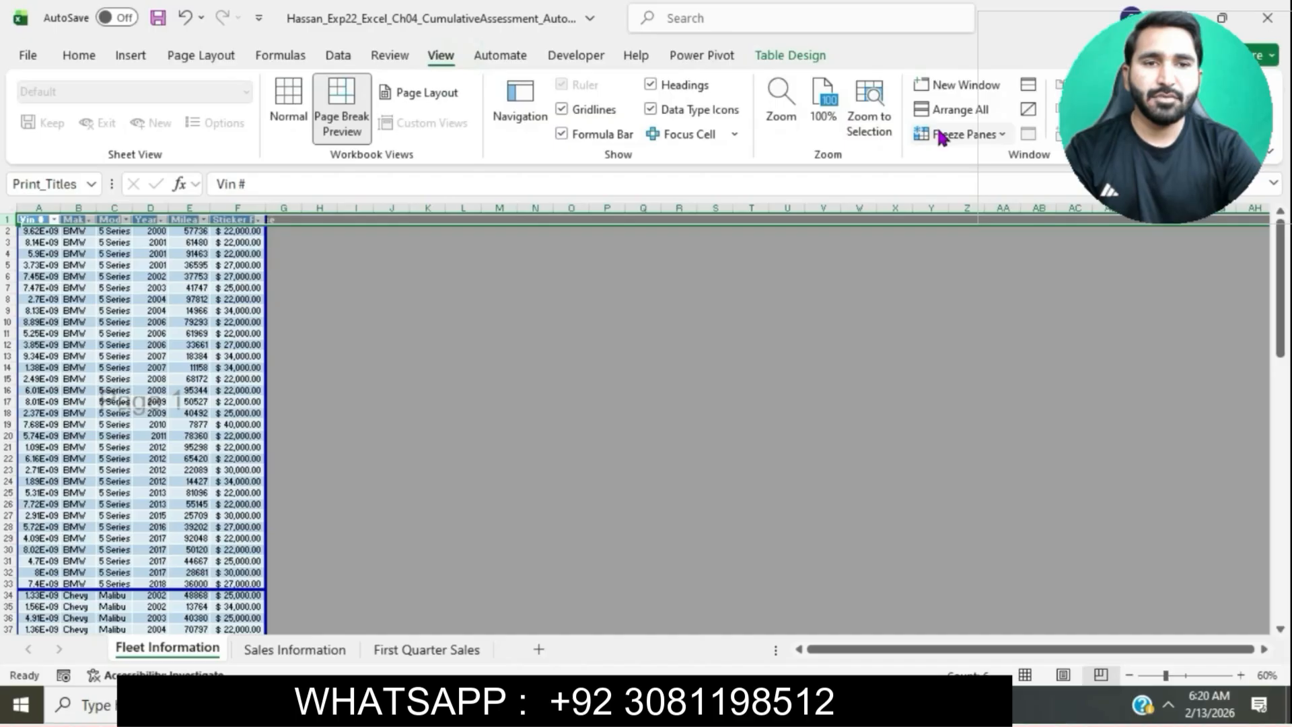
click(967, 134)
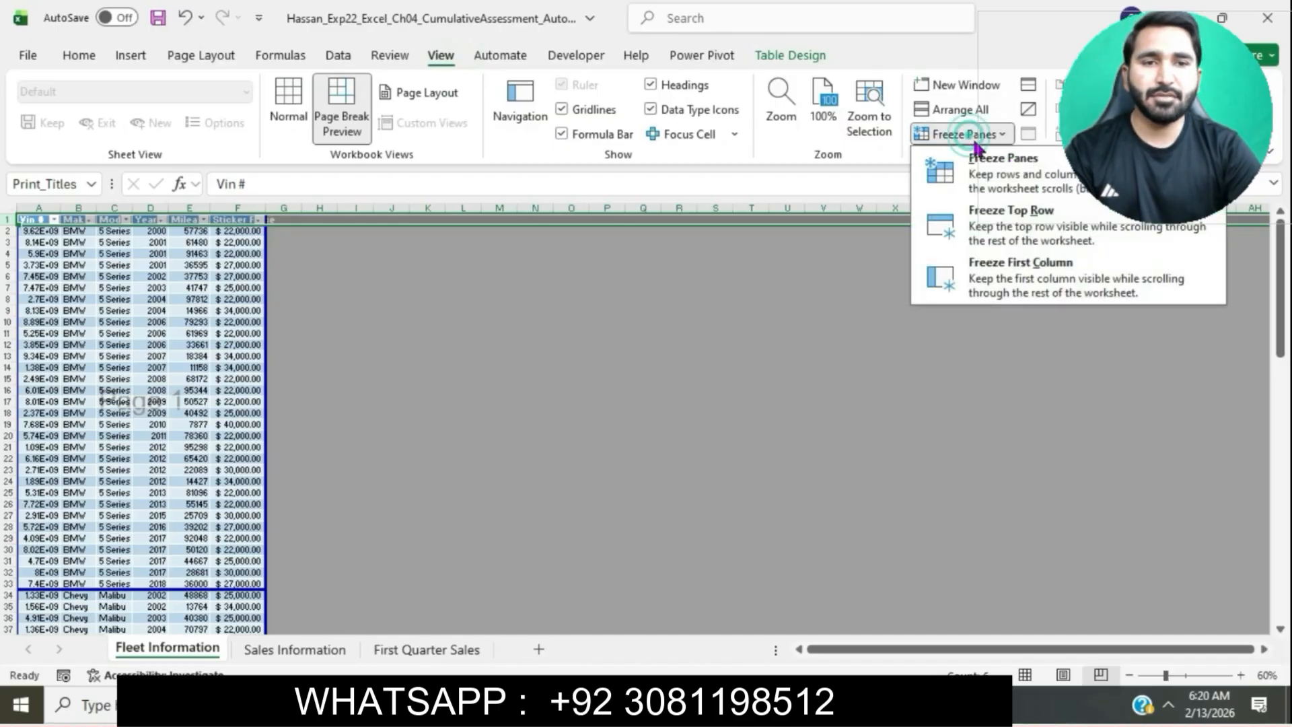
click(1018, 214)
click(709, 381)
scroll(710, 385, down, 2)
scroll(709, 385, up, 3)
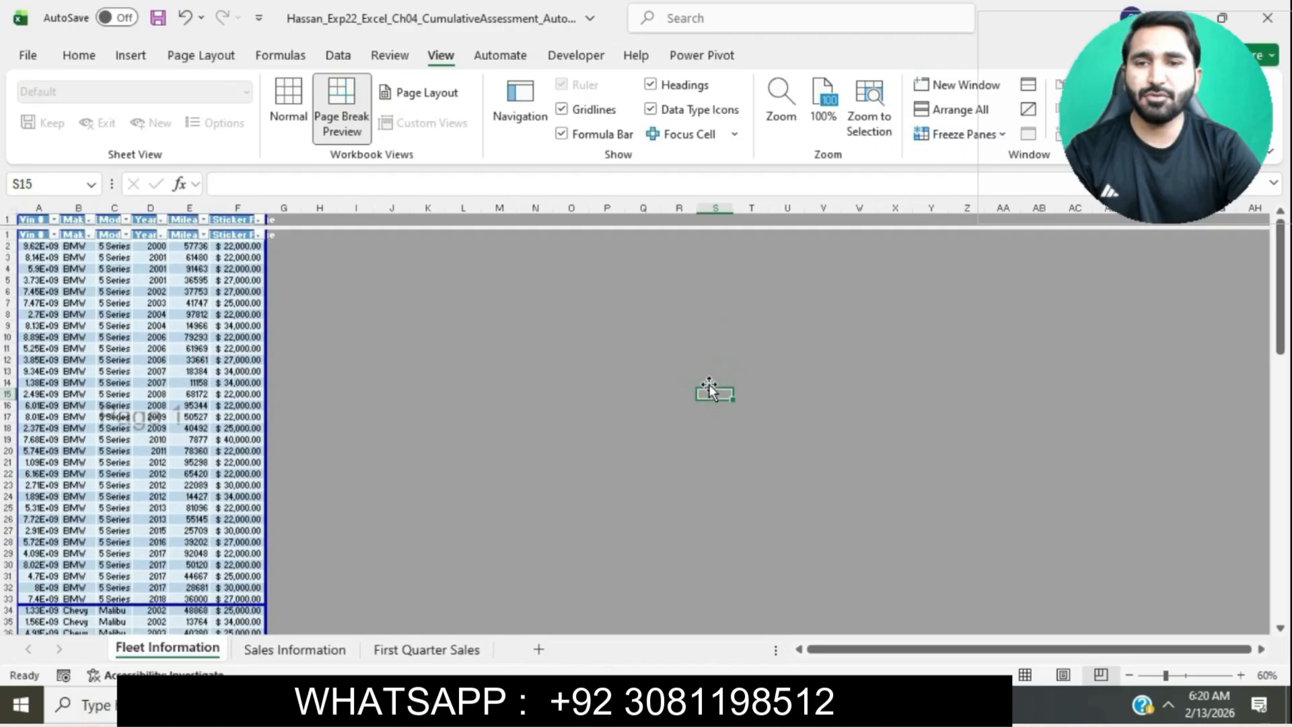
Return to the Word instructions and highlight instruction 9 about the Sales table in turquoise
key(alt+Tab)
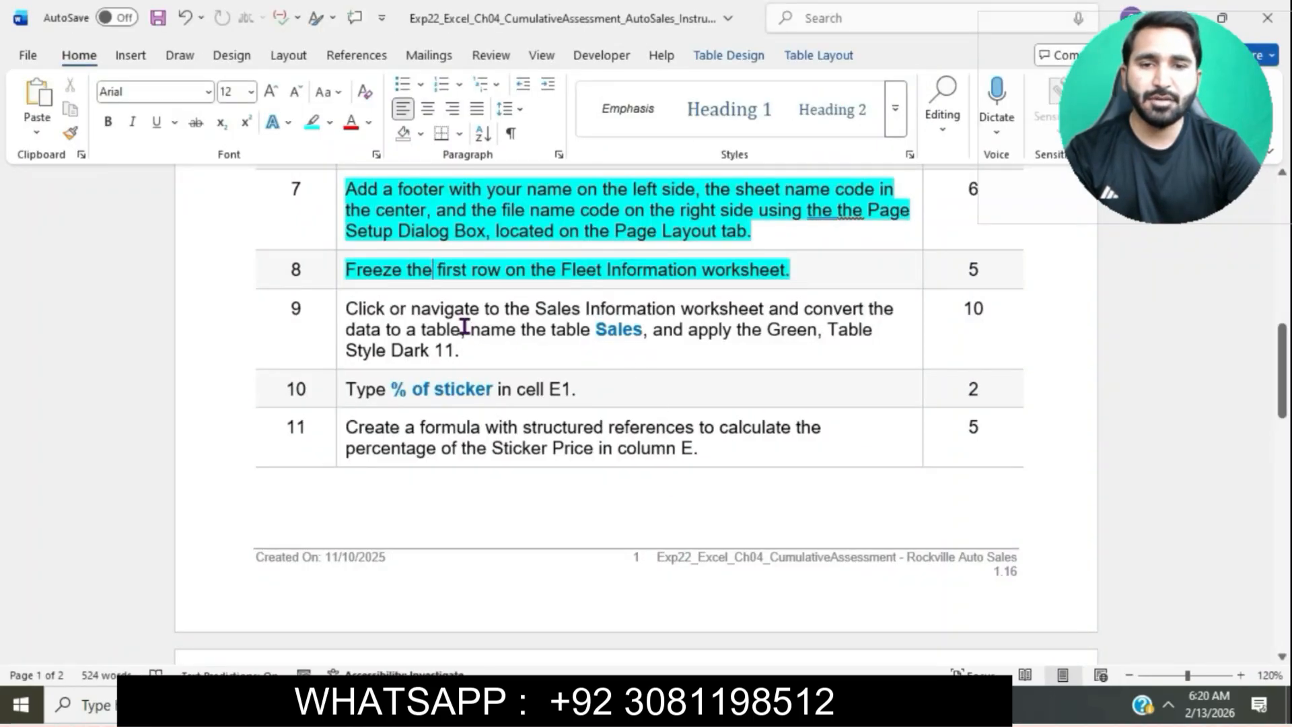
scroll(462, 326, down, 1)
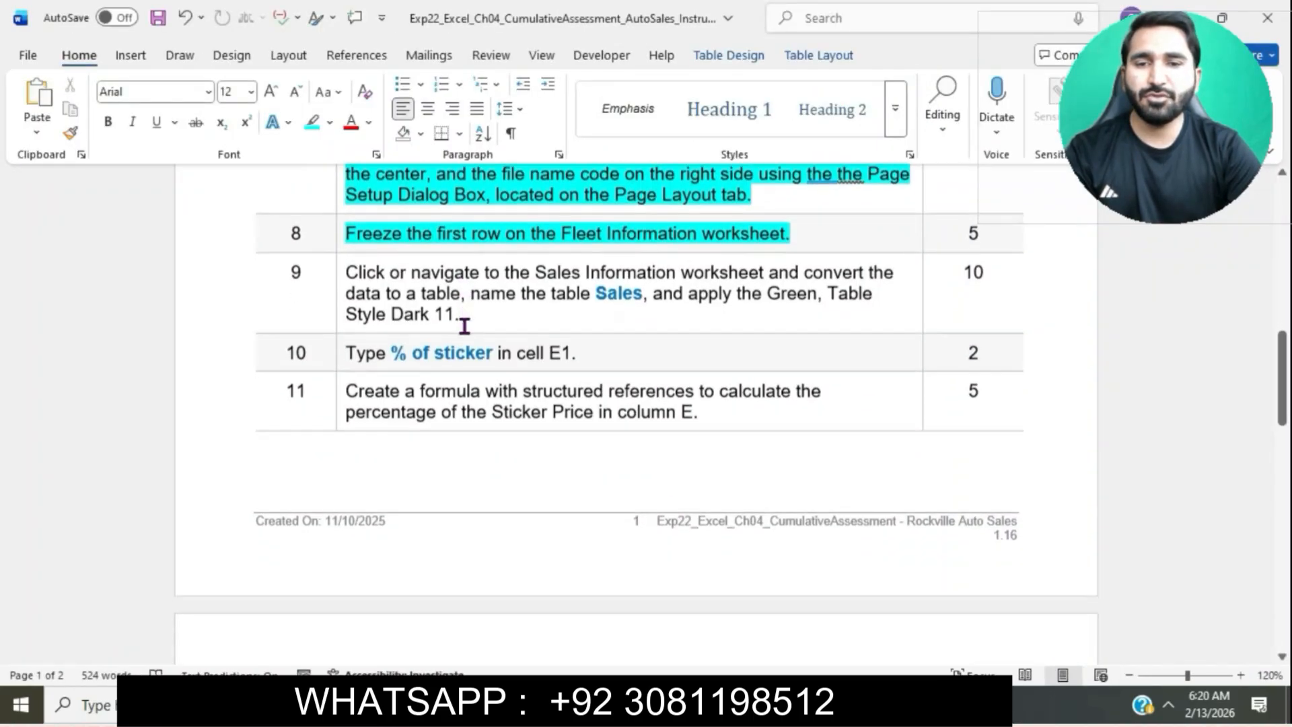
click(333, 275)
click(423, 248)
click(431, 273)
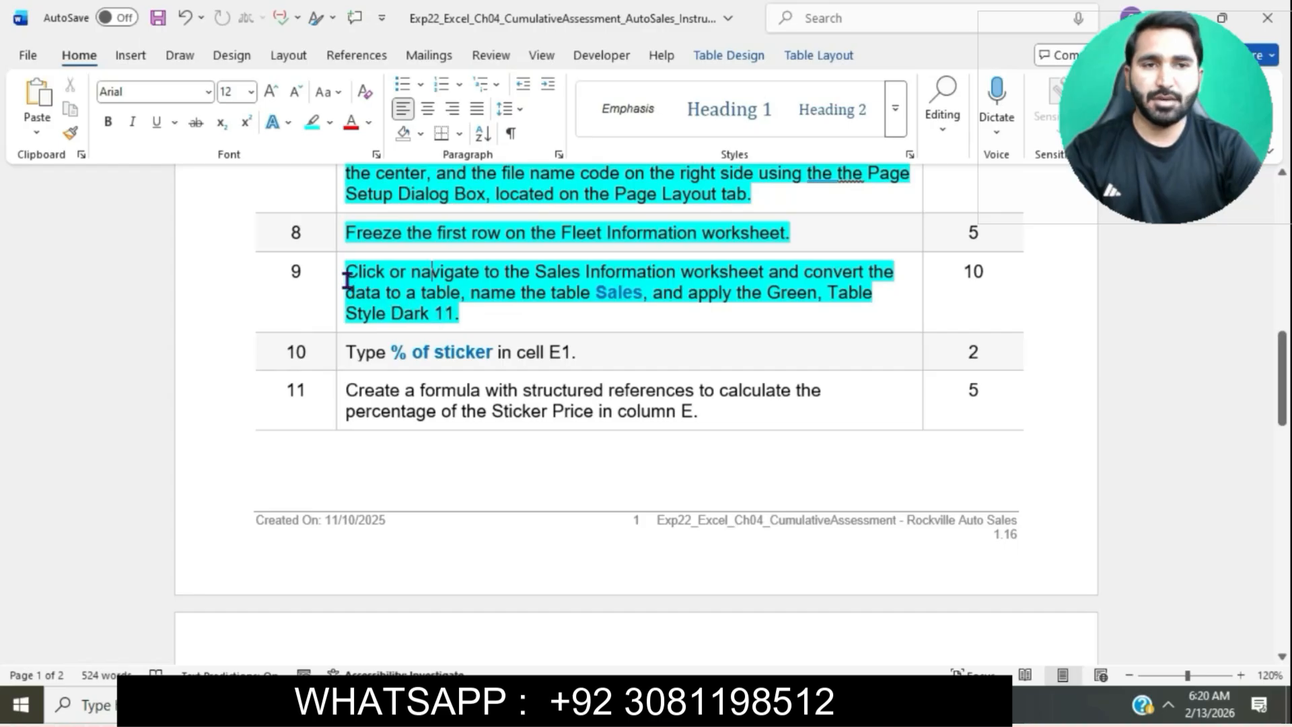
Open the Sales Information worksheet in Excel and read the table conversion part of instruction 9 in Word before returning to the sheet
drag(346, 271, 767, 272)
key(alt+Tab)
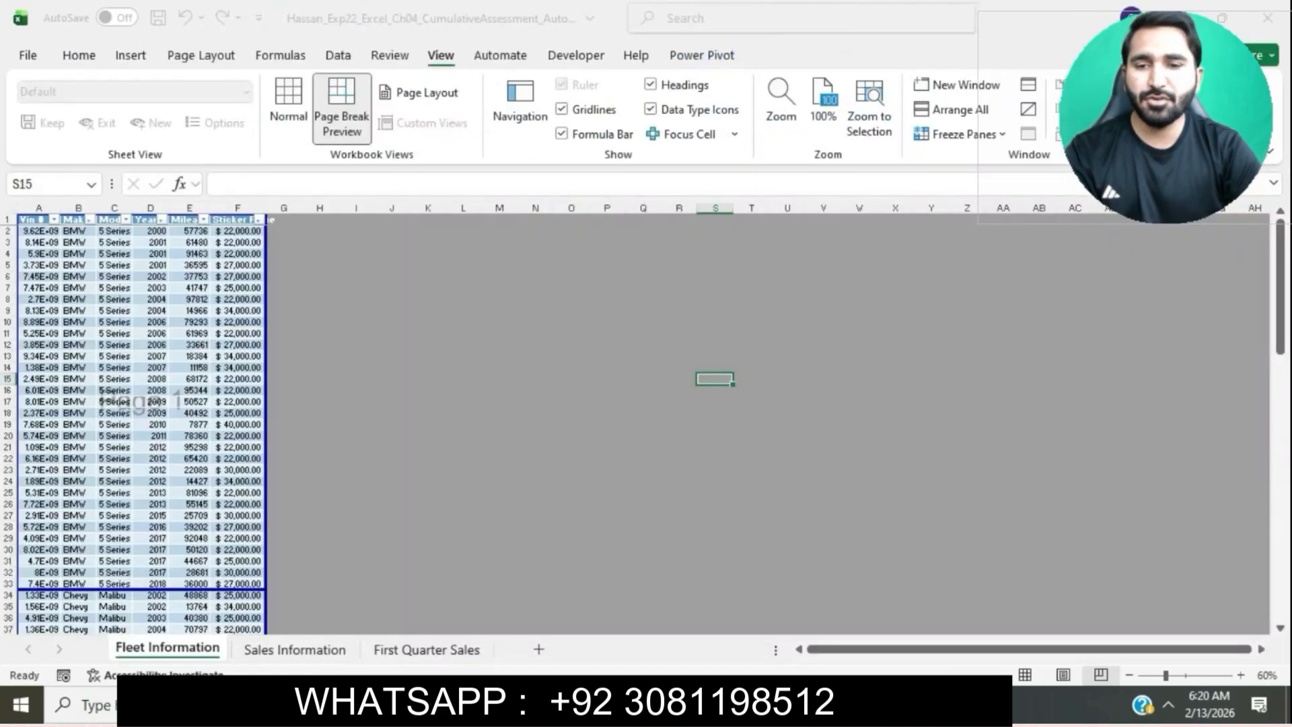
click(297, 653)
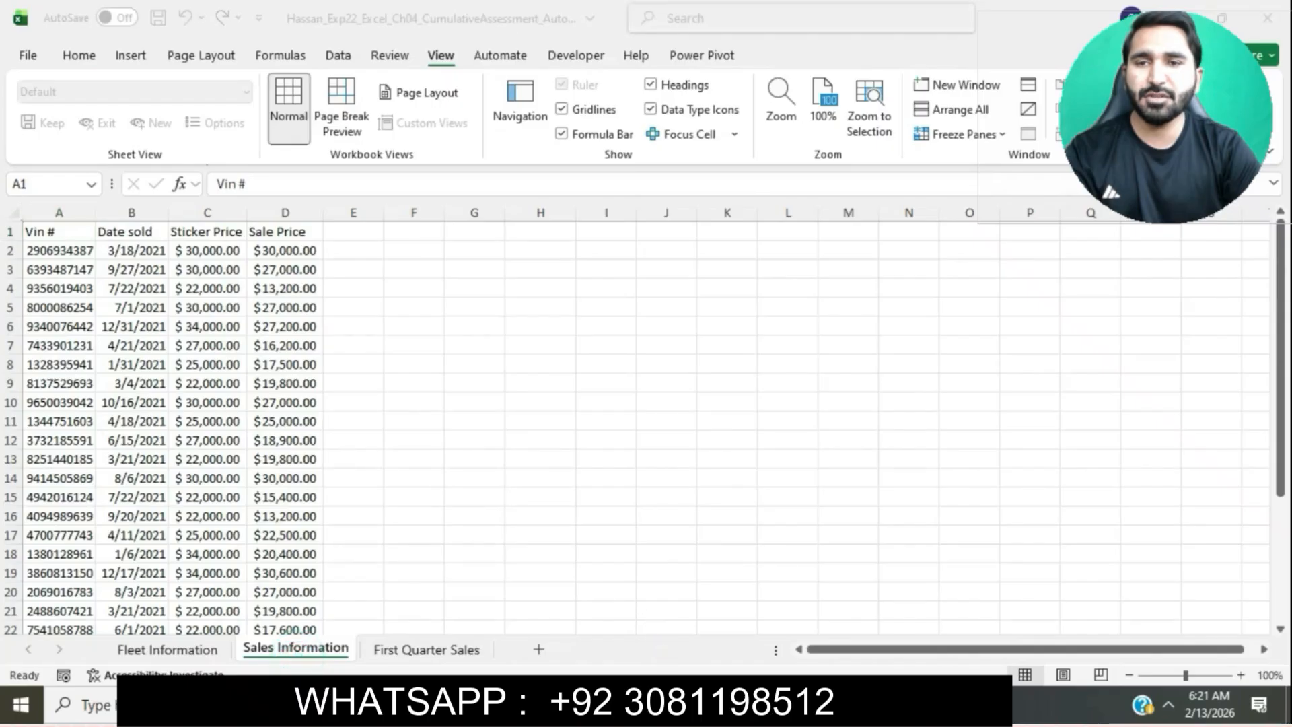
key(alt+Tab)
drag(779, 270, 466, 289)
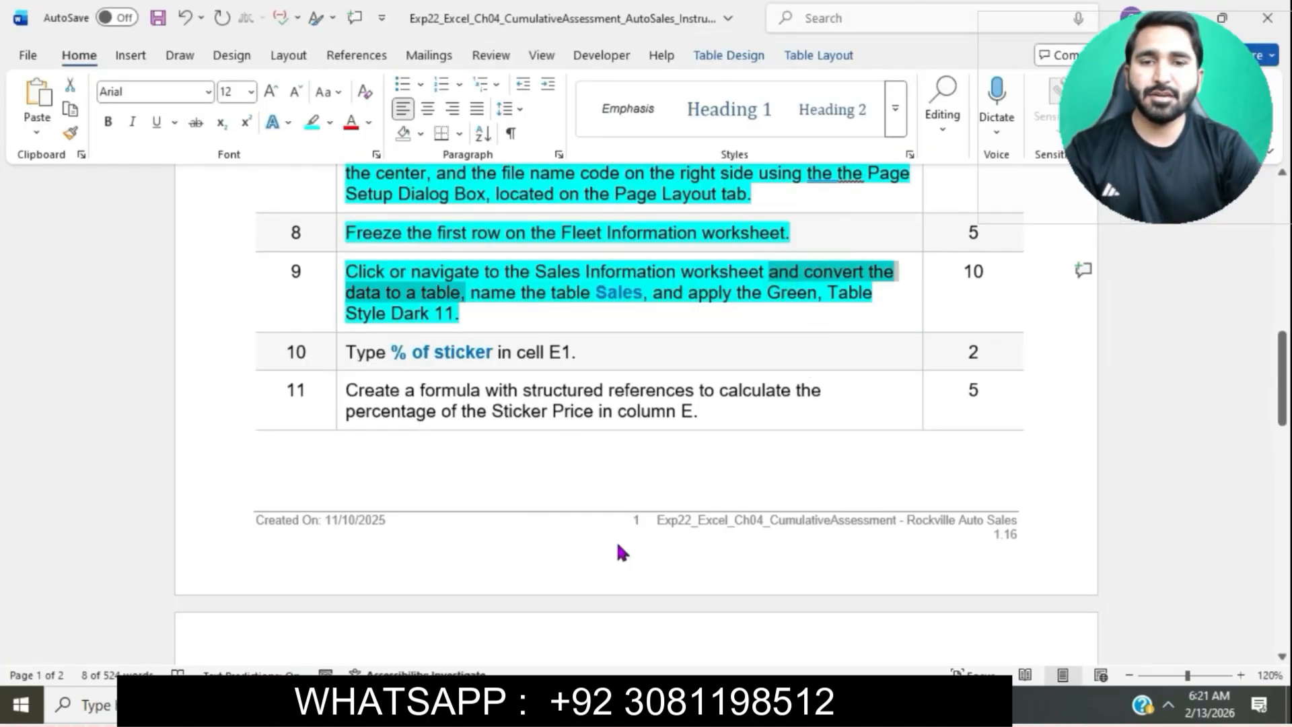
key(alt+Tab)
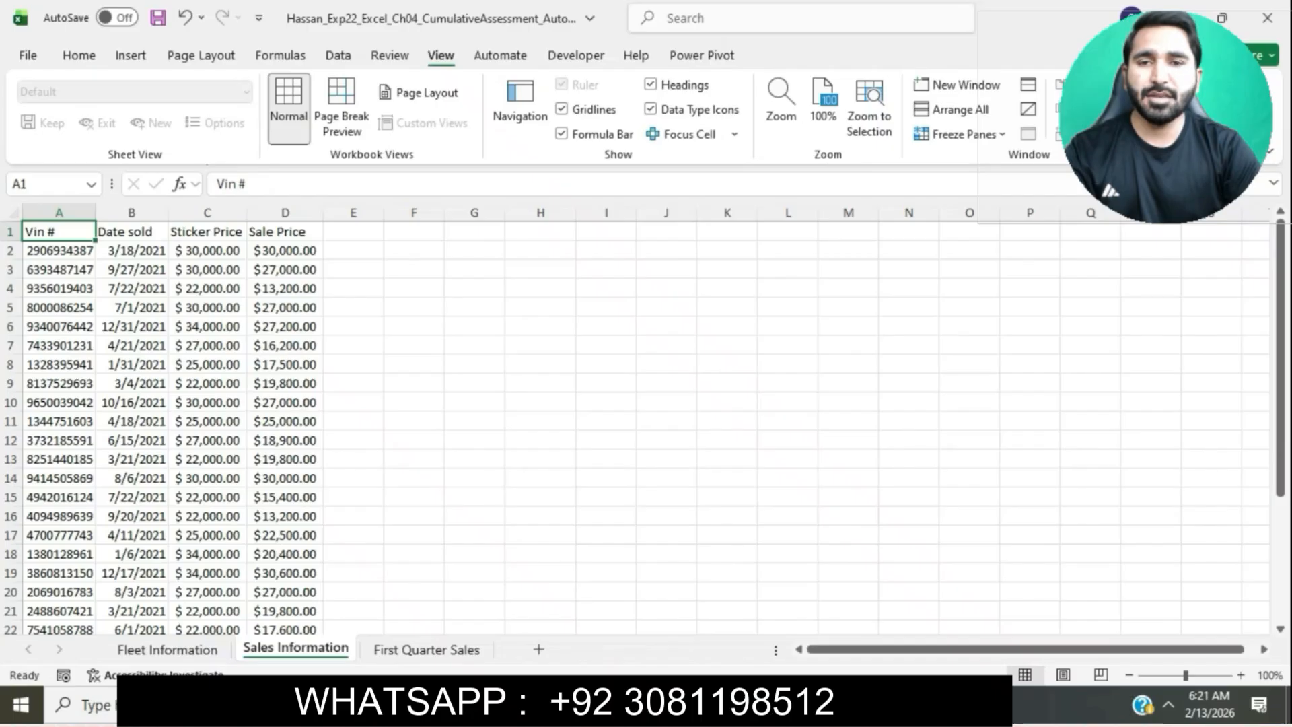
Convert the data on the Sales Information worksheet to a table with the existing header row
click(152, 62)
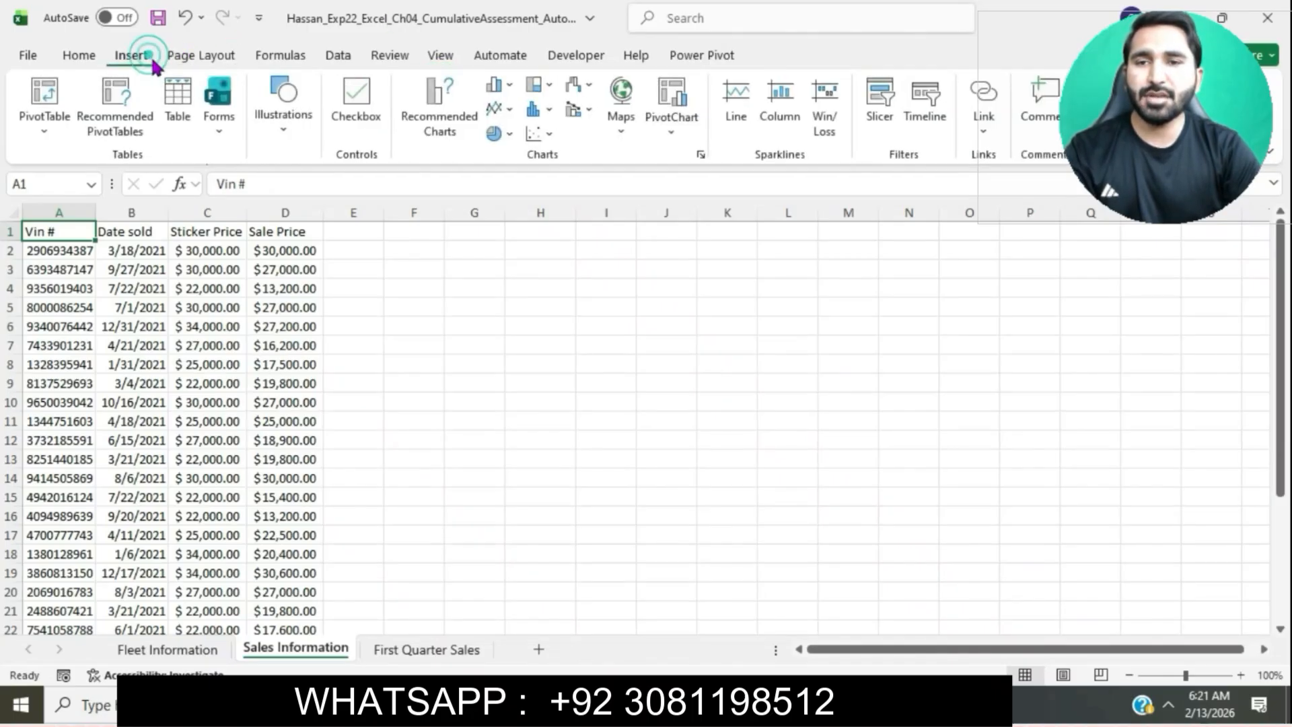
click(177, 92)
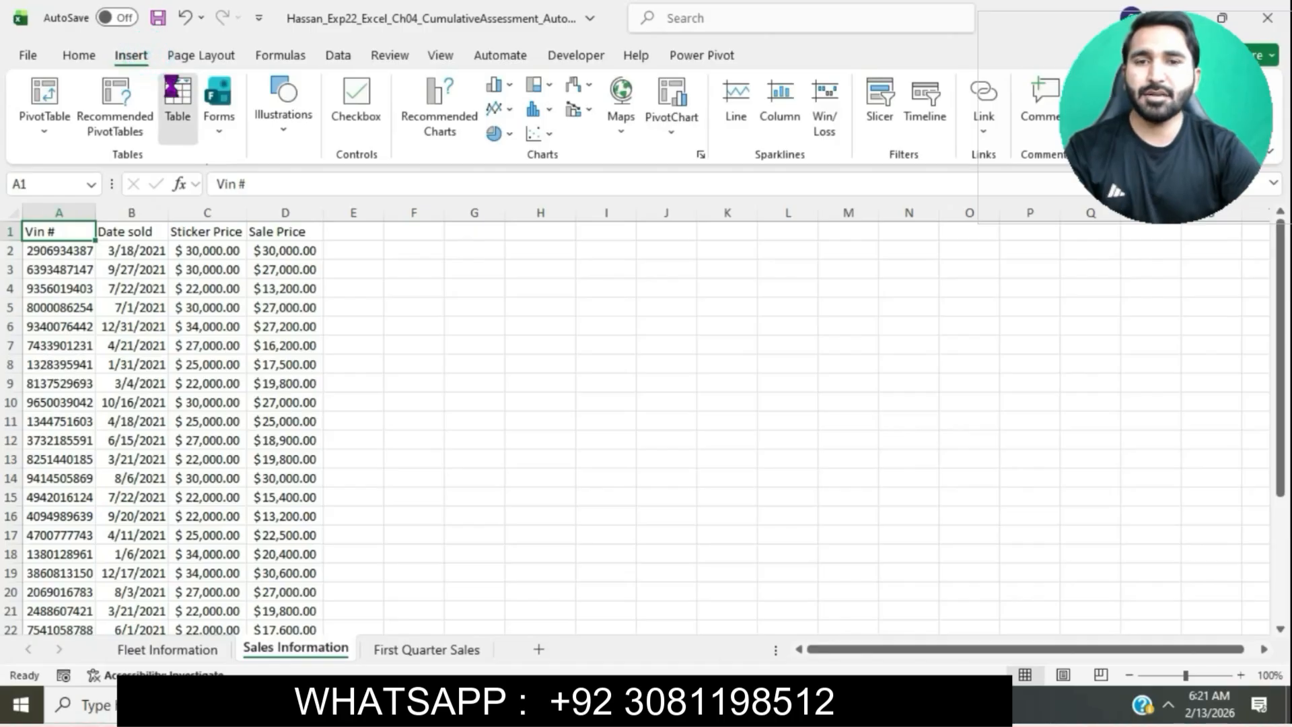
click(868, 387)
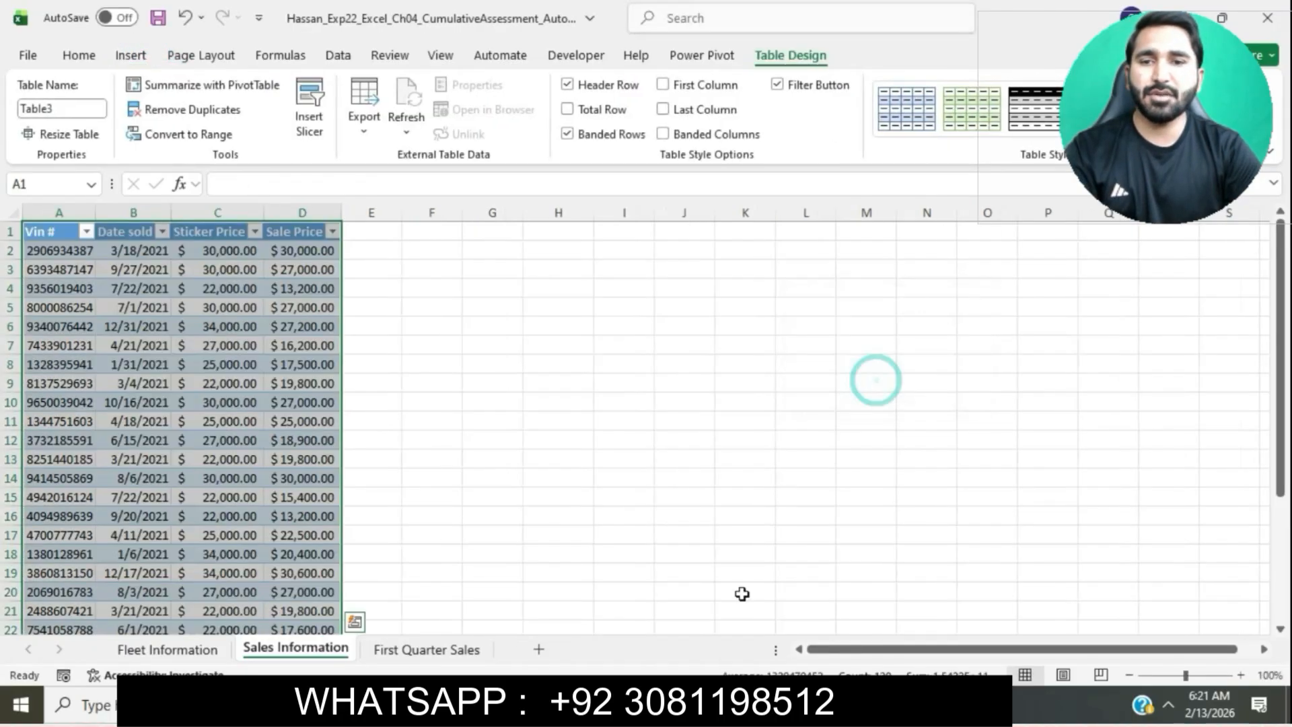
Copy the name Sales from instruction 9 in Word and use it as the new table's name in Excel
key(alt+Tab)
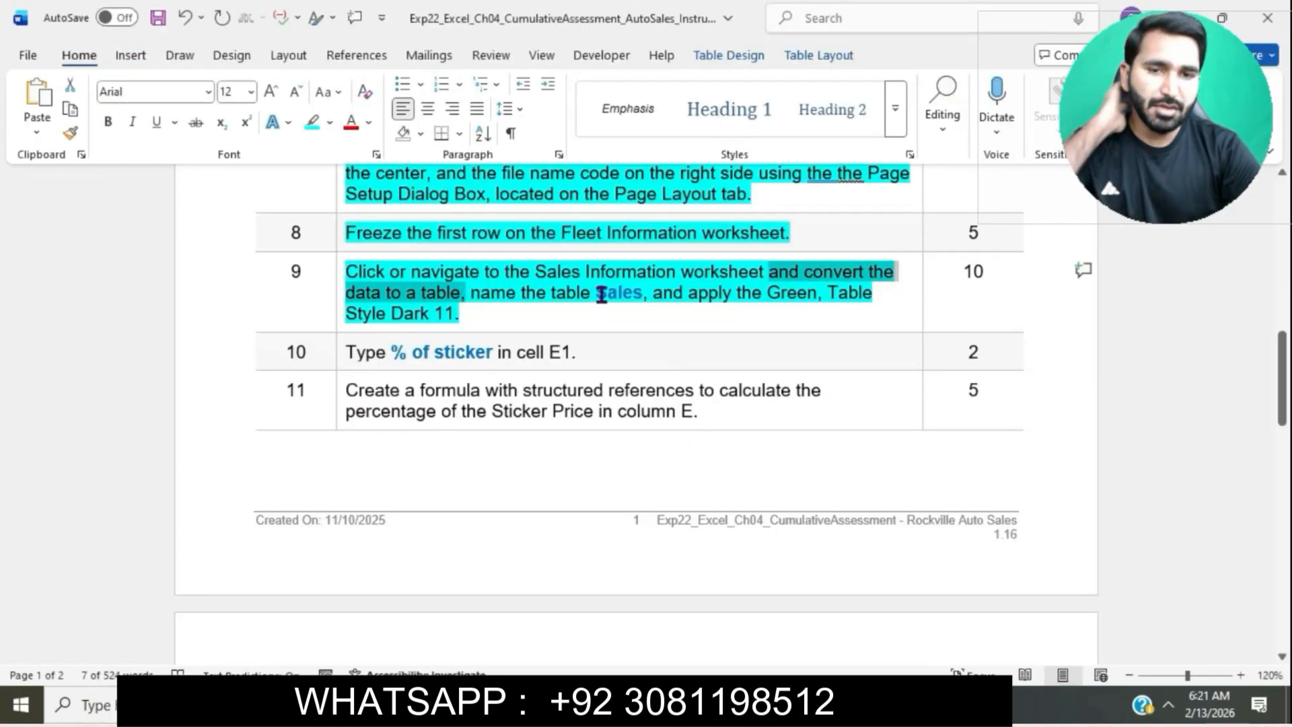
drag(597, 296, 645, 294)
key(ctrl+c)
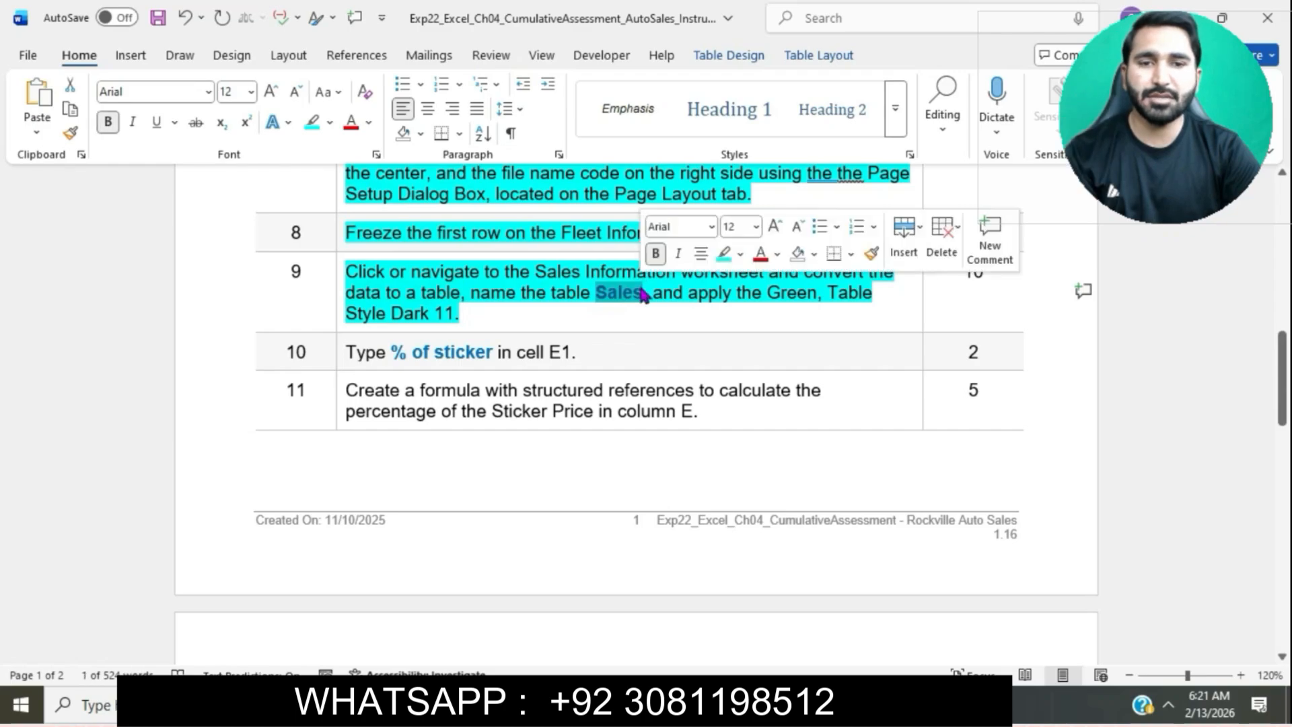
key(alt+Tab)
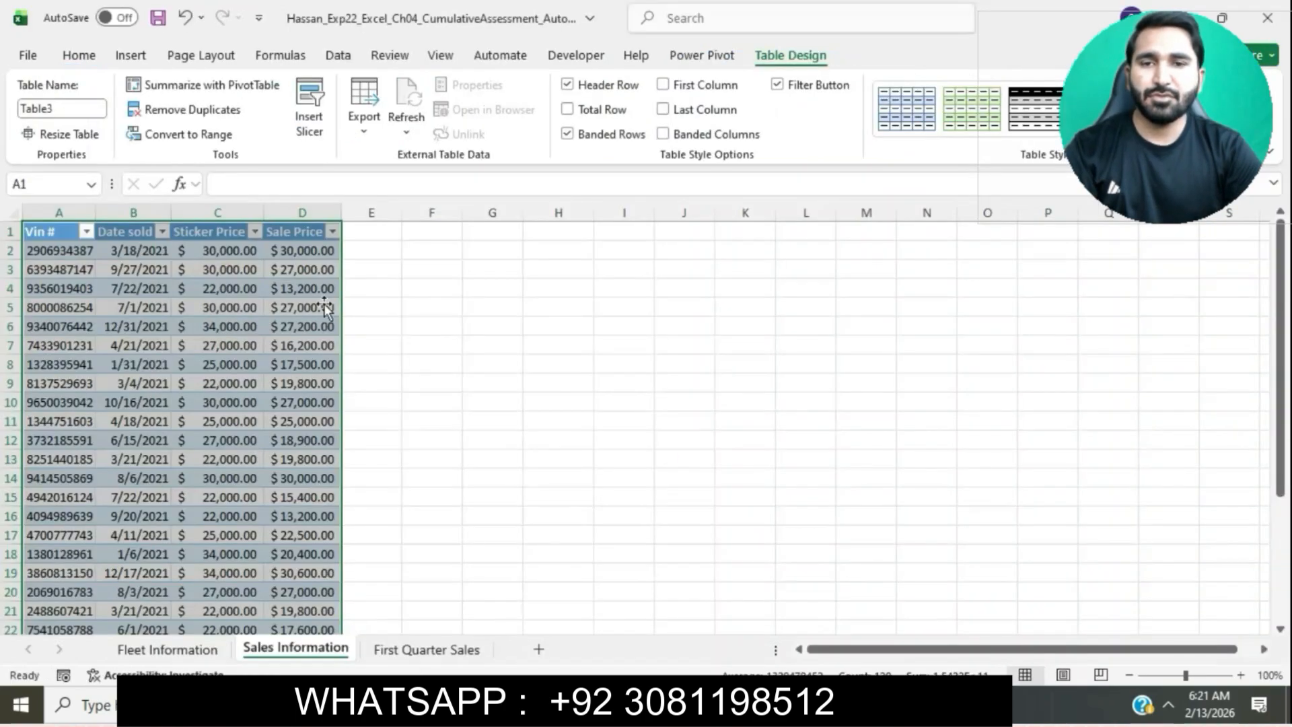
click(68, 111)
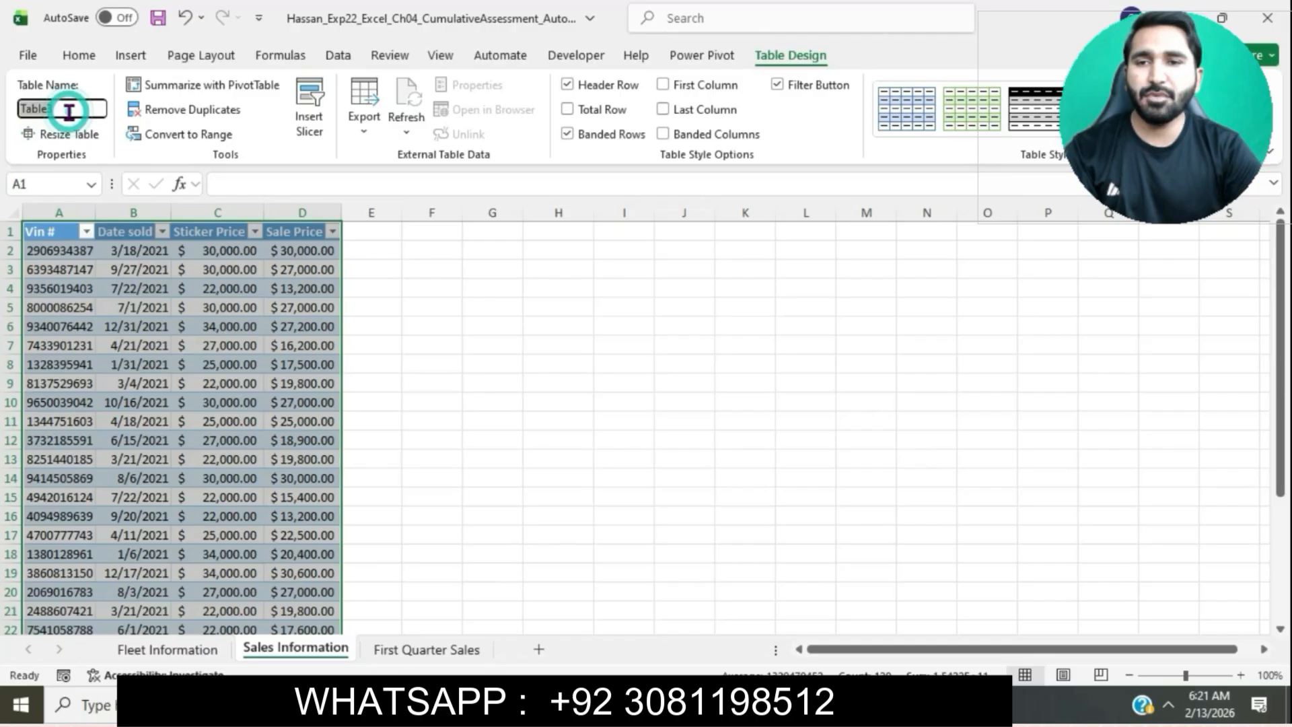
key(ctrl+v)
key(Return)
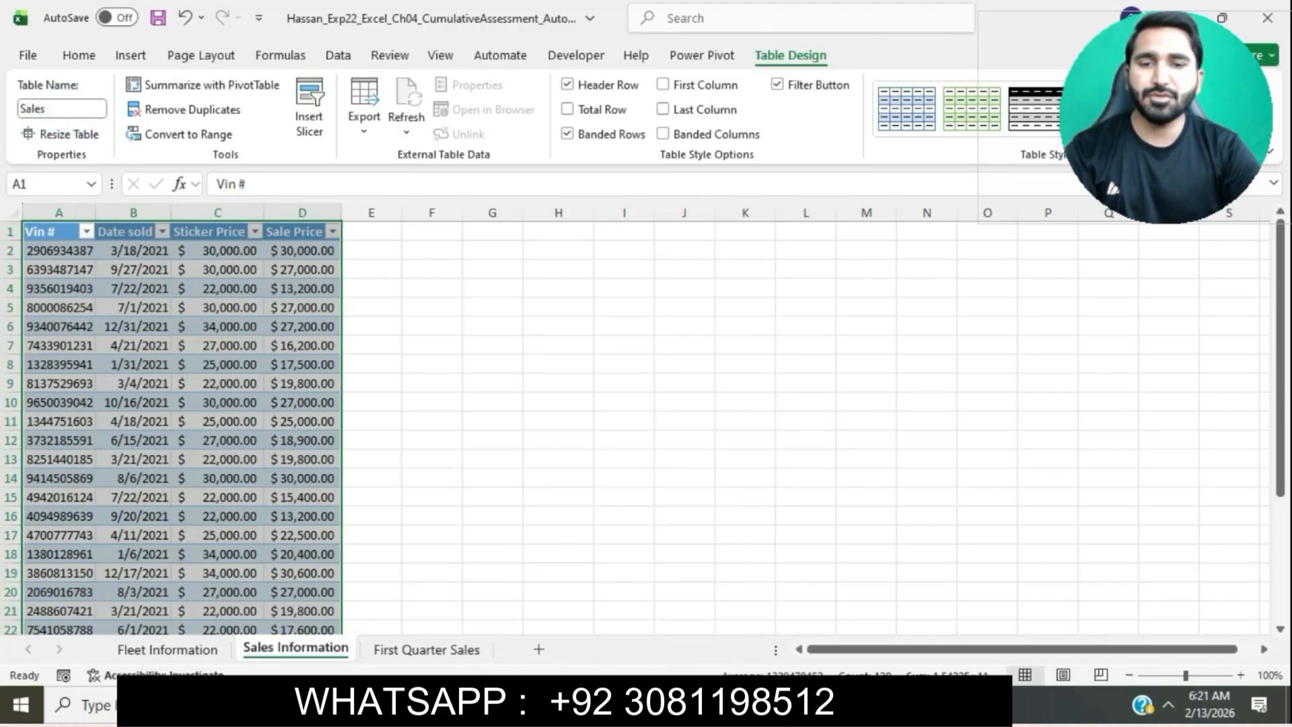
Read the style part of instruction 9 in Word and apply Green, Table Style Dark 11 to the Sales table in Excel
key(alt+Tab)
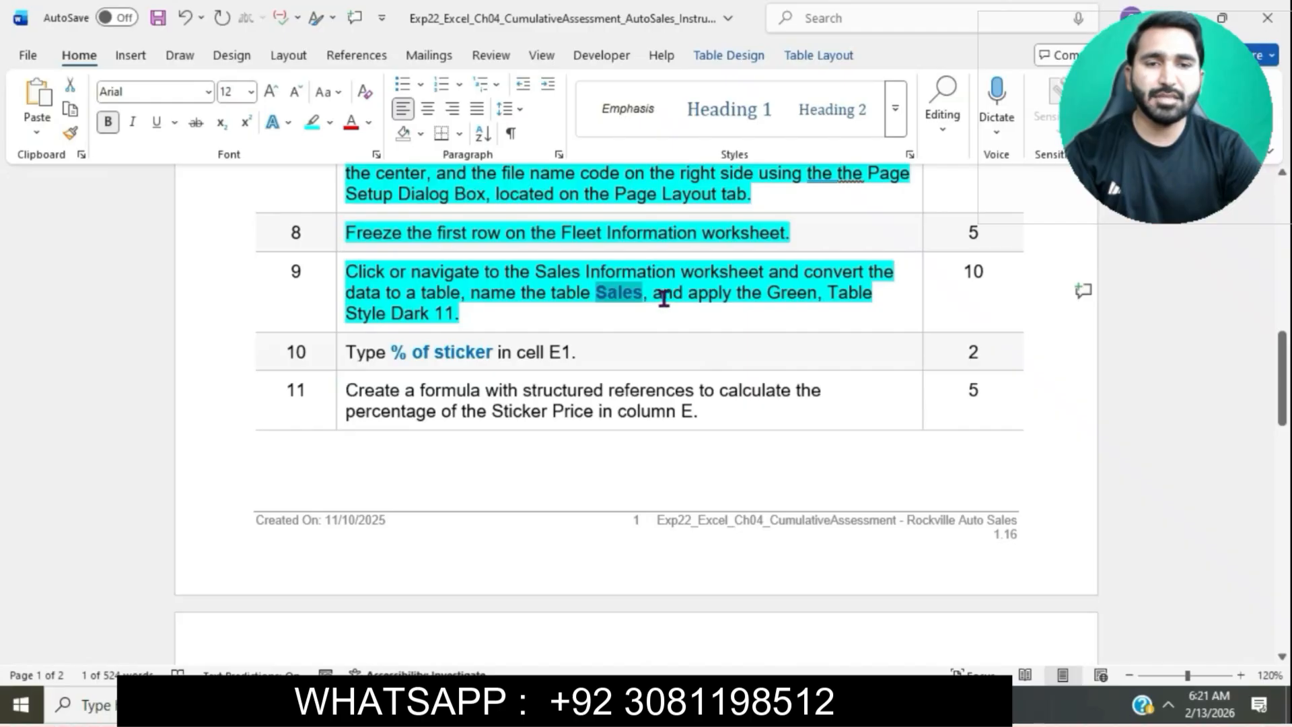
drag(663, 294, 712, 305)
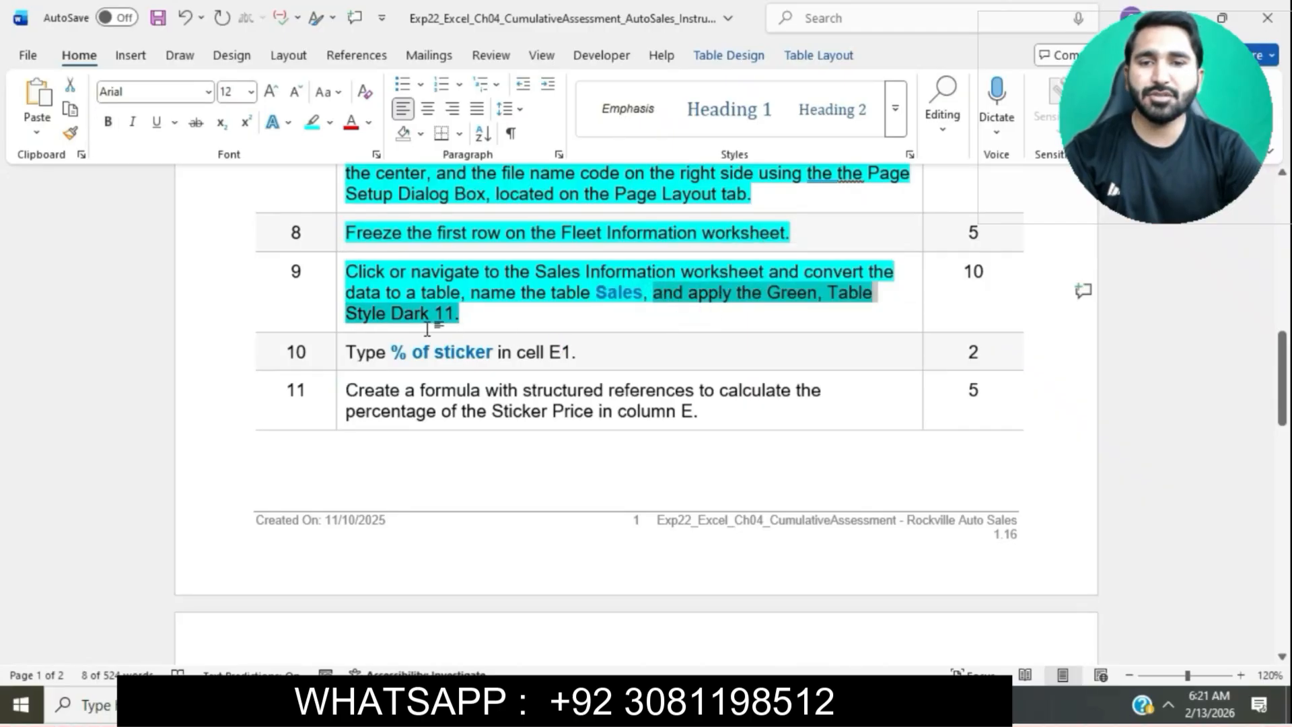
click(729, 703)
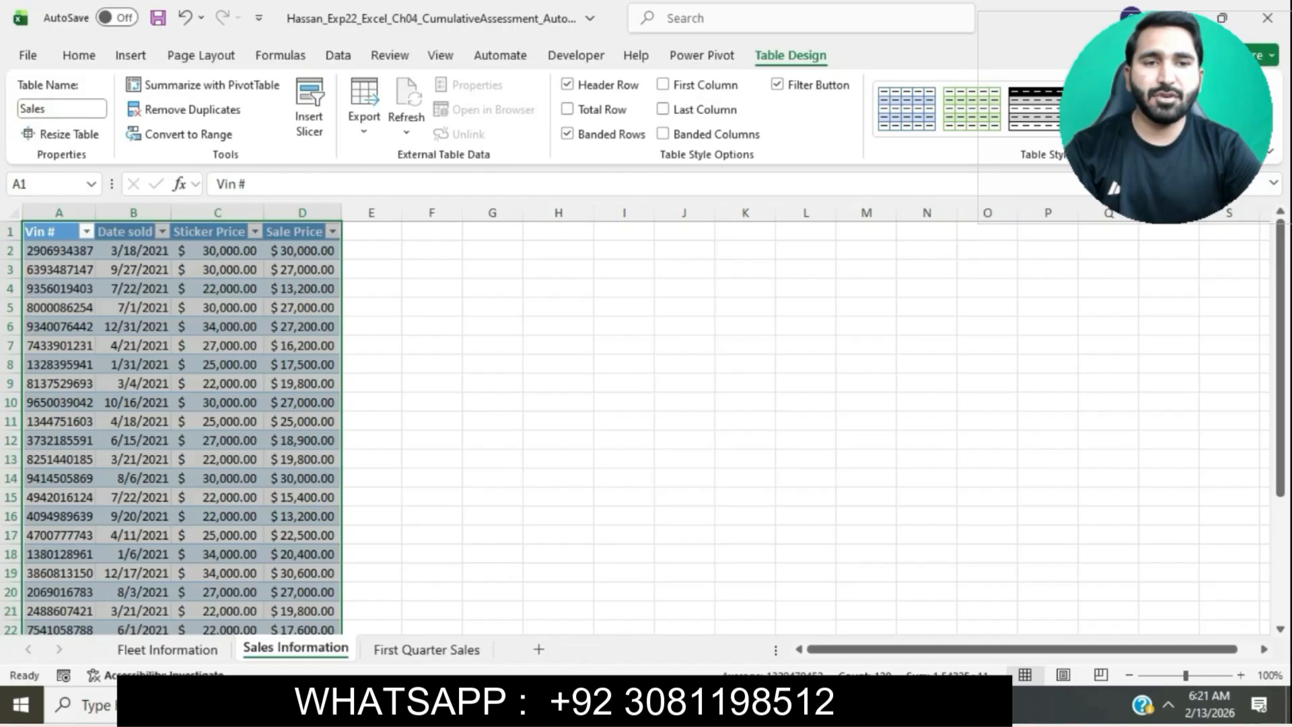
click(1270, 150)
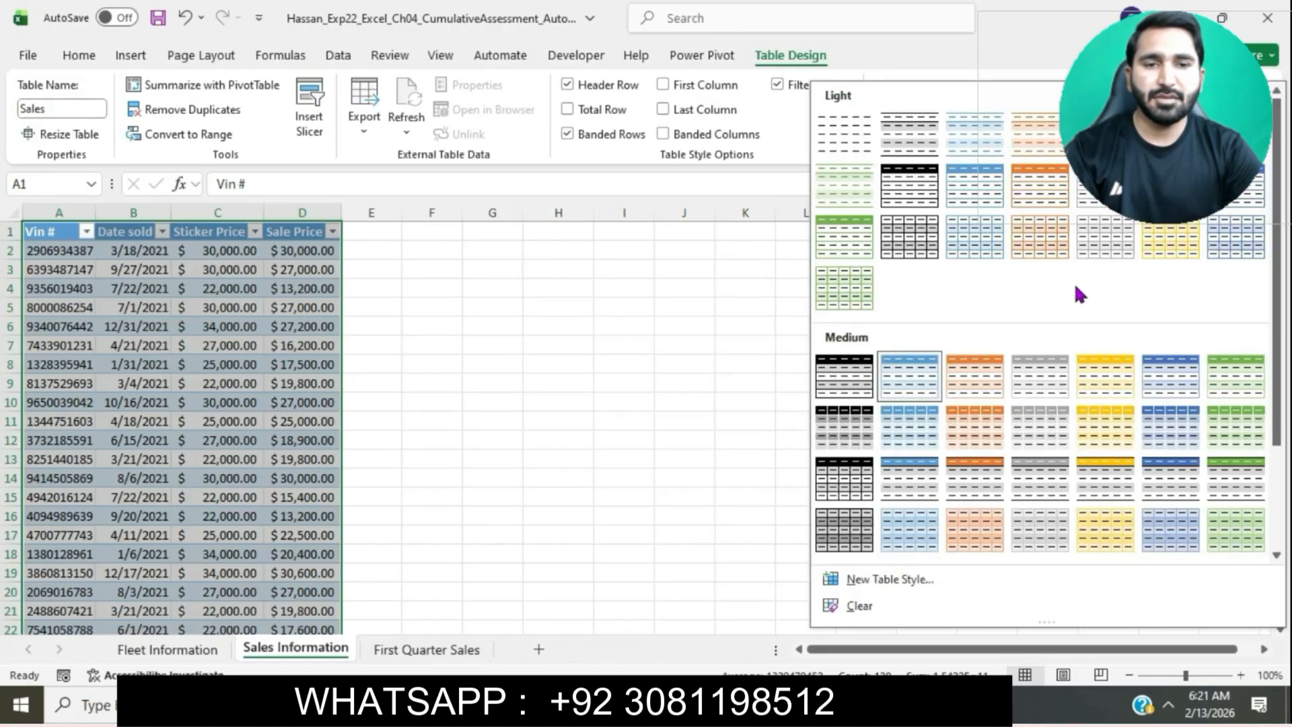
scroll(1075, 303, down, 2)
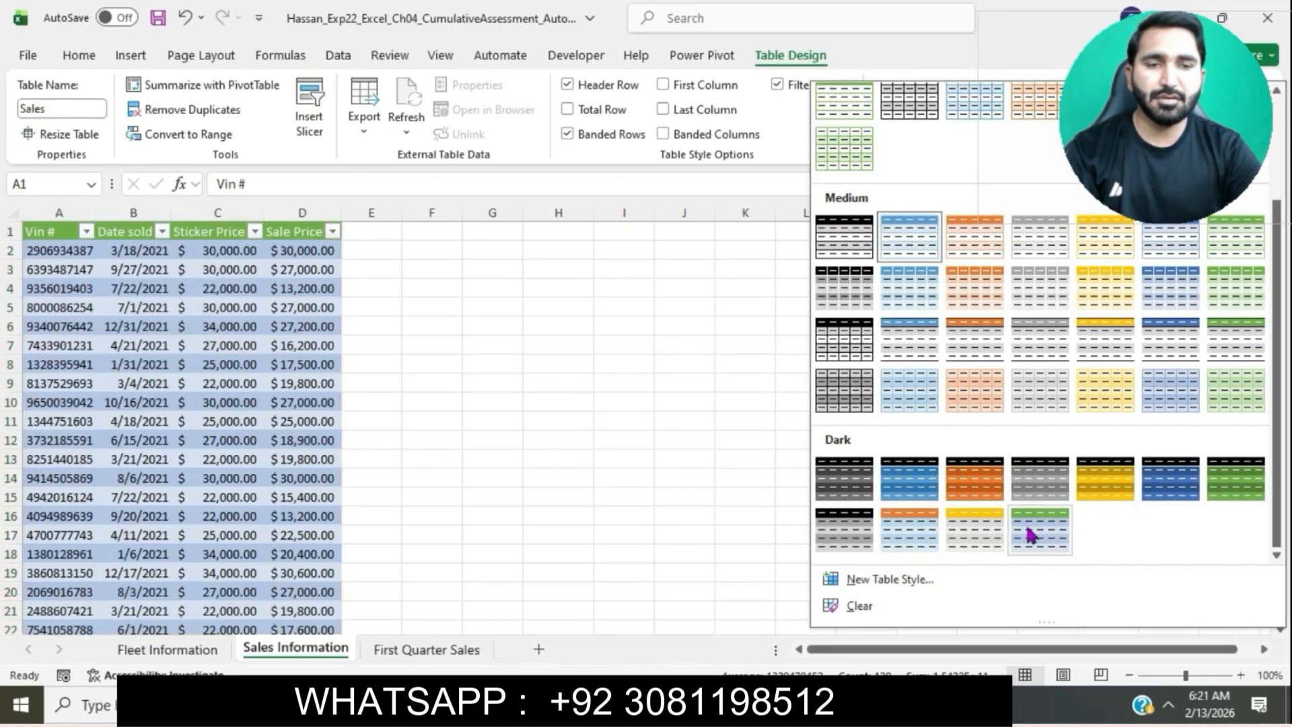
click(1030, 535)
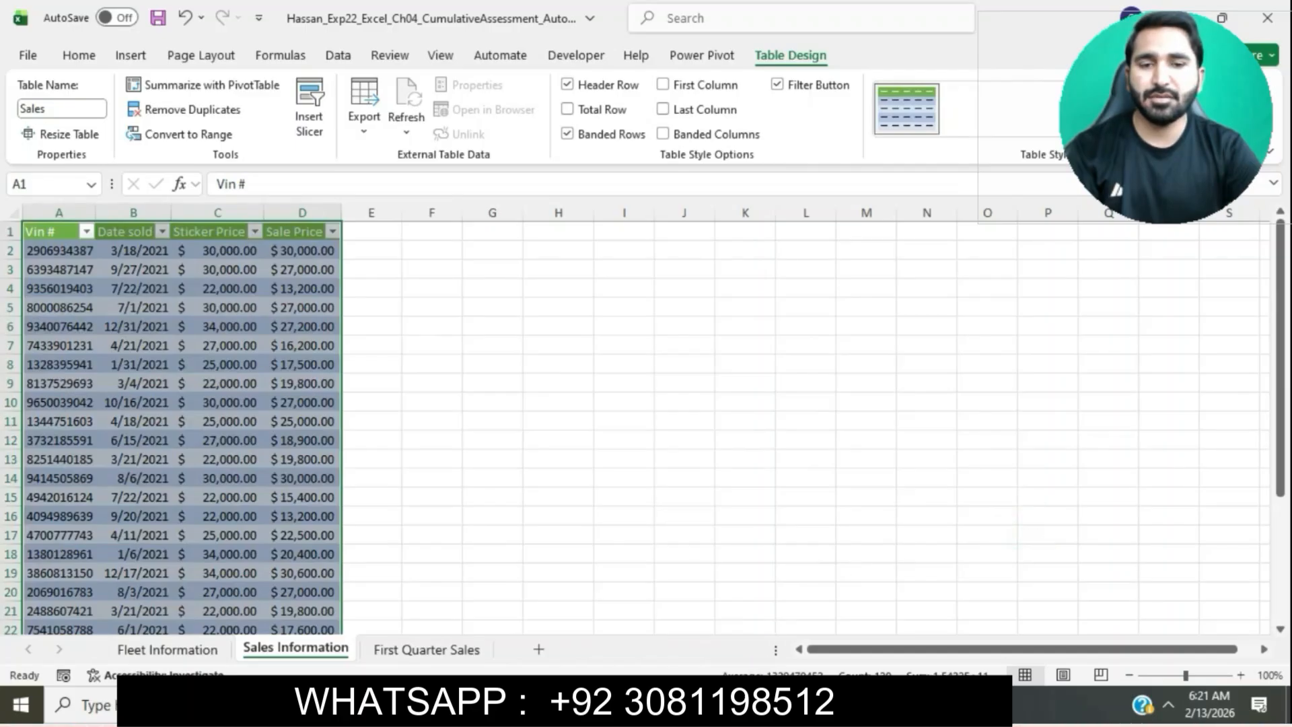
Return to the Word instructions and highlight instruction 10 about the % of sticker heading in turquoise
click(723, 704)
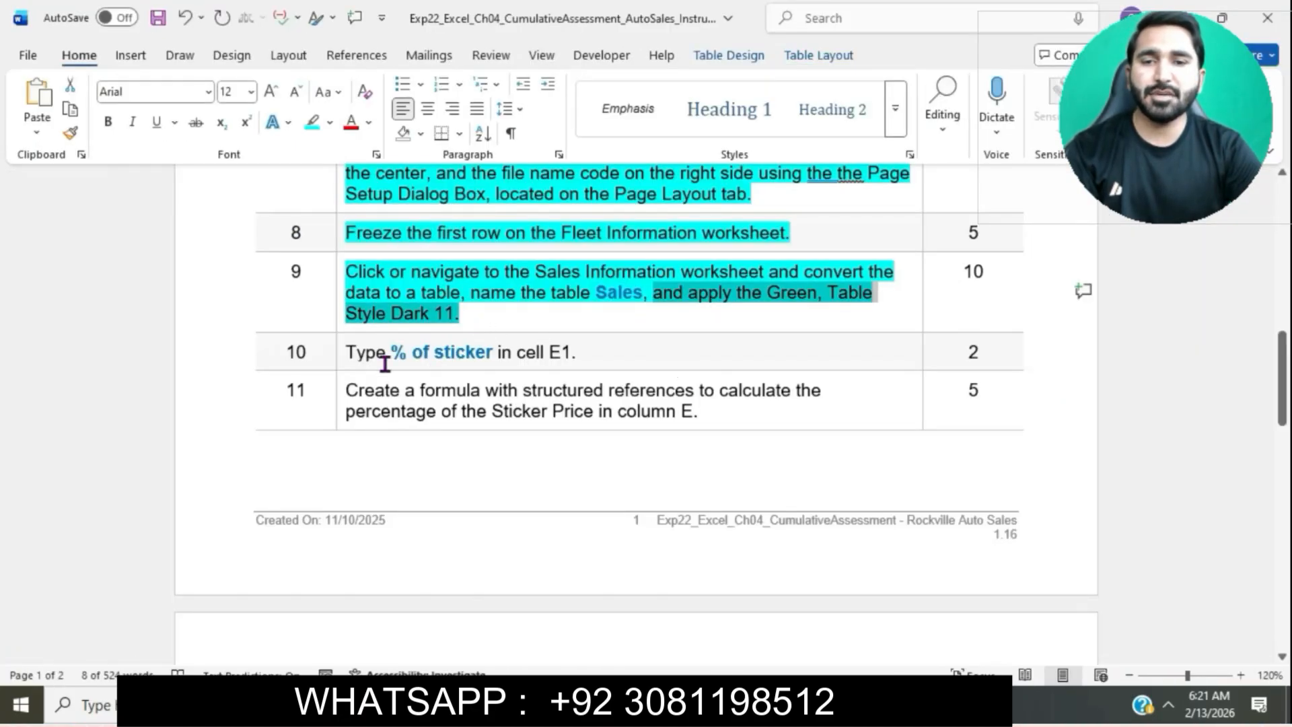
click(348, 352)
click(336, 355)
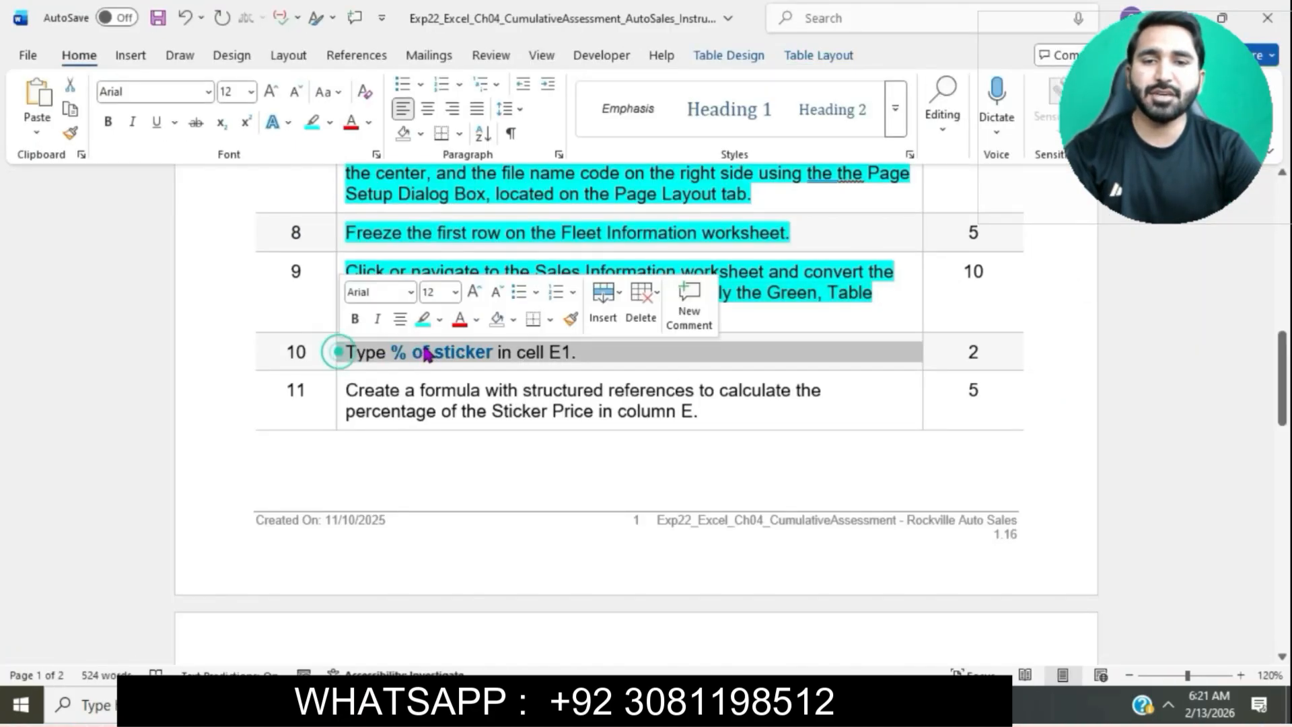
click(424, 317)
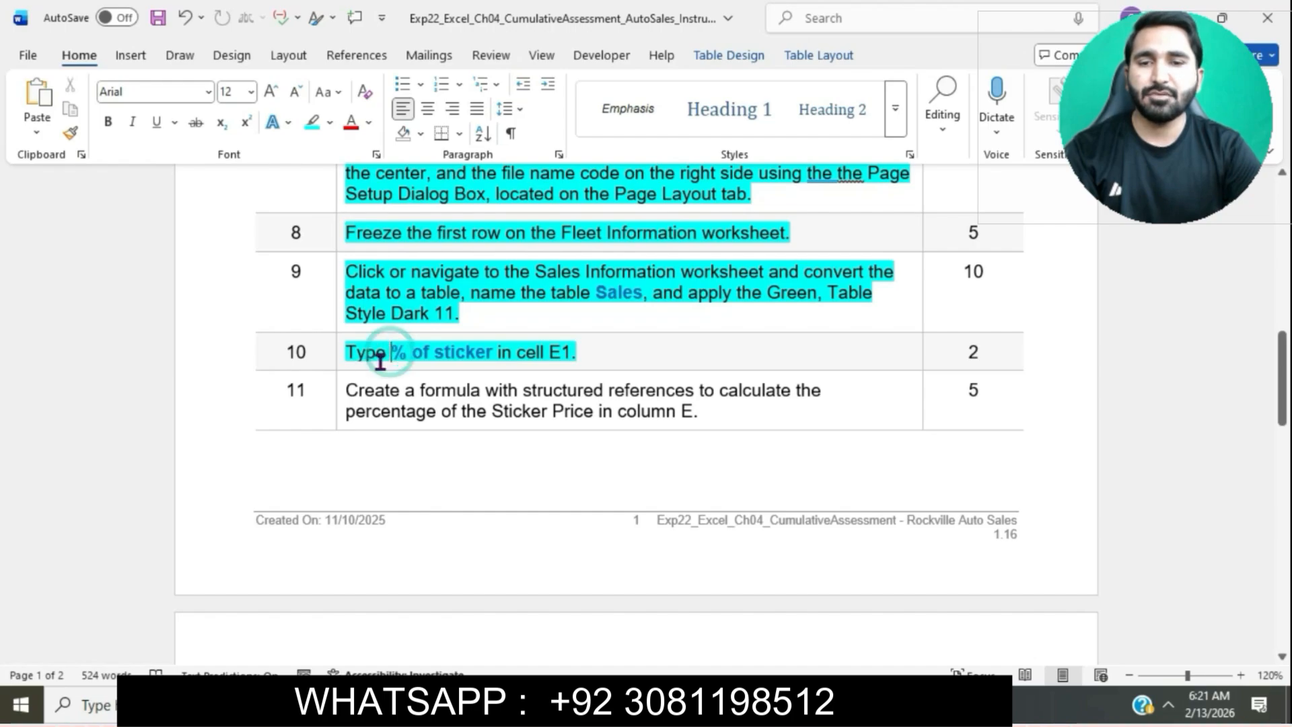
Copy "% of sticker" from instruction 10 and enter it as the heading in cell E1 of the Sales Information worksheet in Excel
drag(392, 352, 497, 355)
key(ctrl+c)
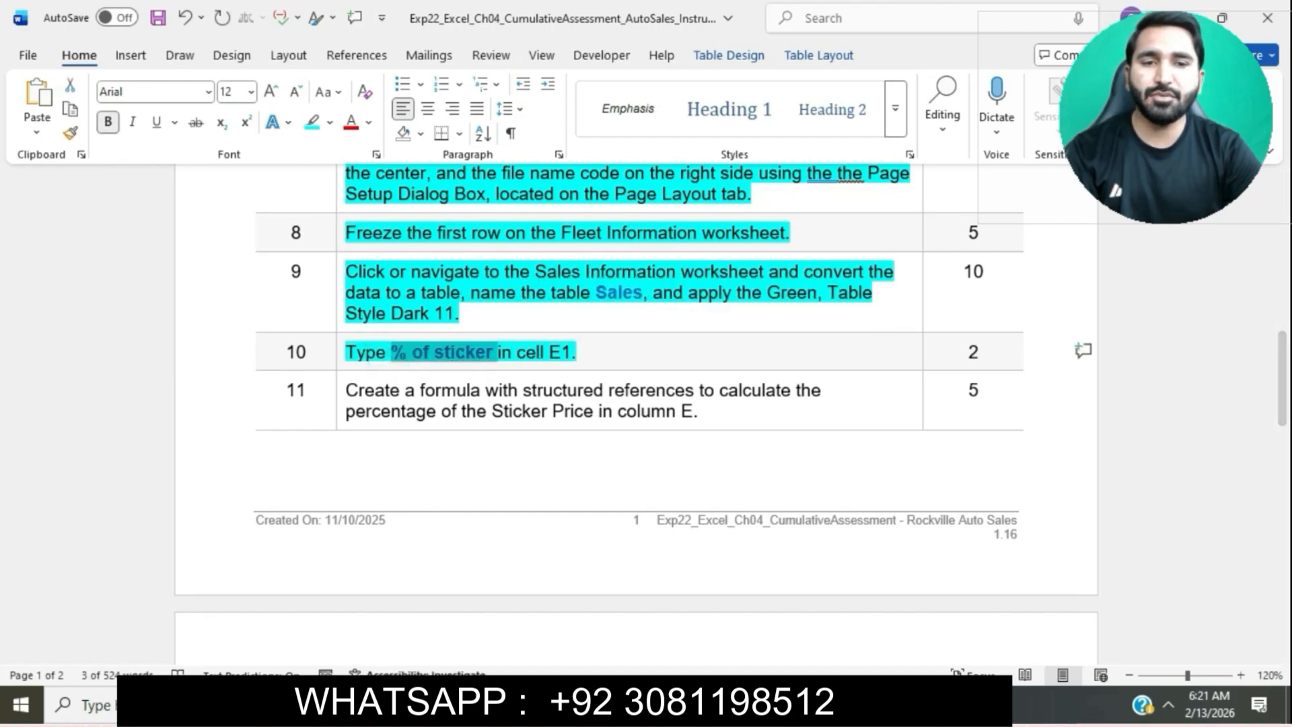
click(735, 703)
click(397, 238)
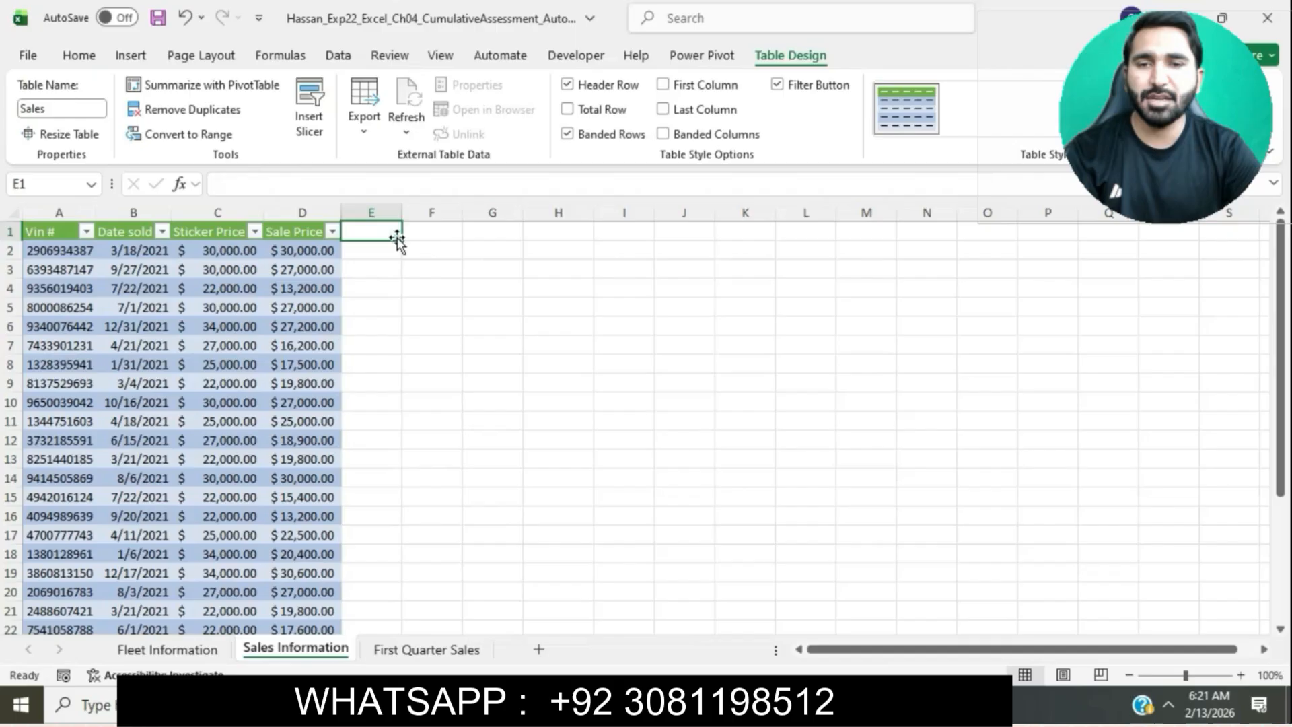
click(364, 193)
key(ctrl+v)
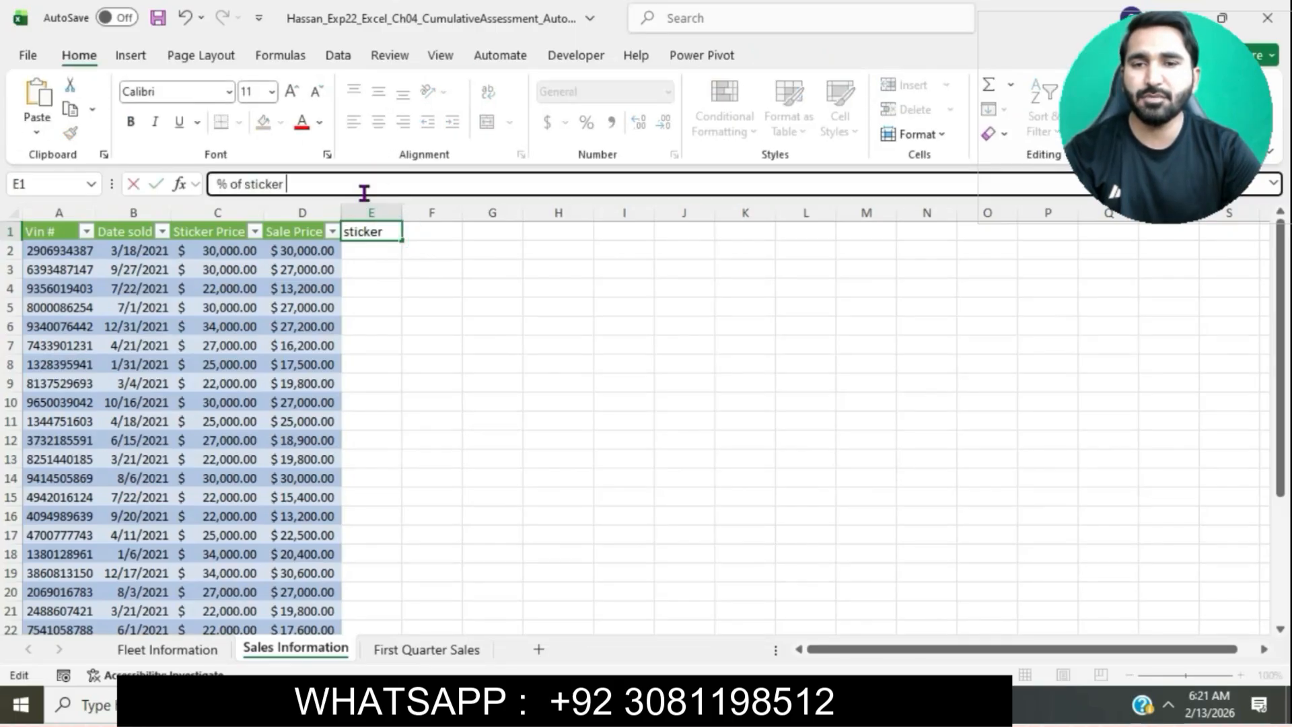
key(Return)
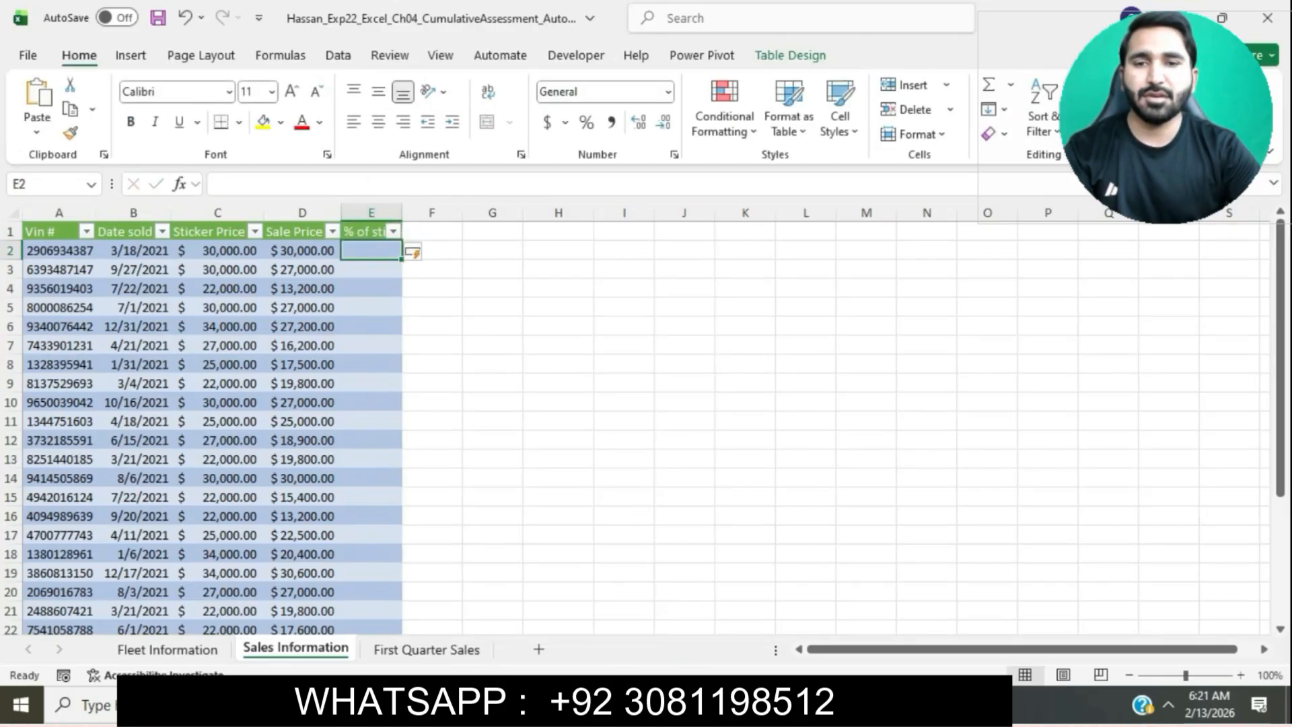
Return to the Word instructions and highlight all remaining instructions from 11 to 21 in turquoise
key(alt+Tab)
click(609, 352)
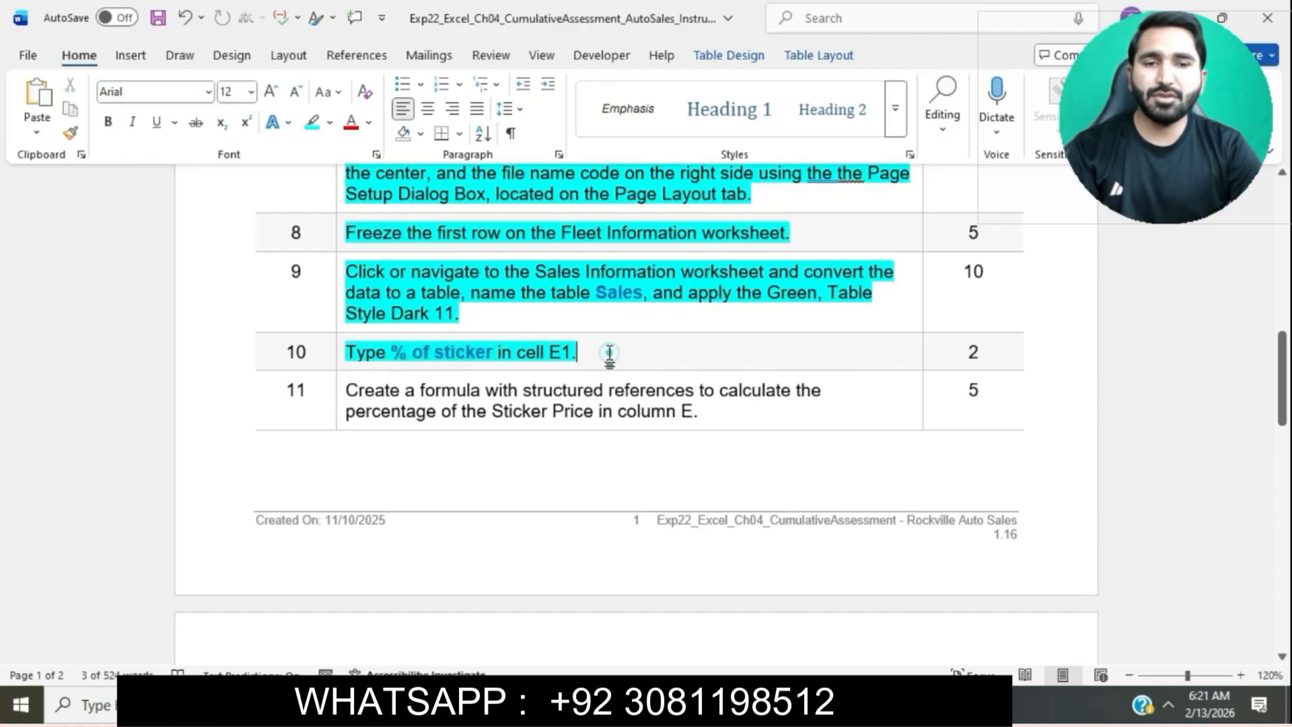
scroll(609, 352, down, 3)
click(340, 272)
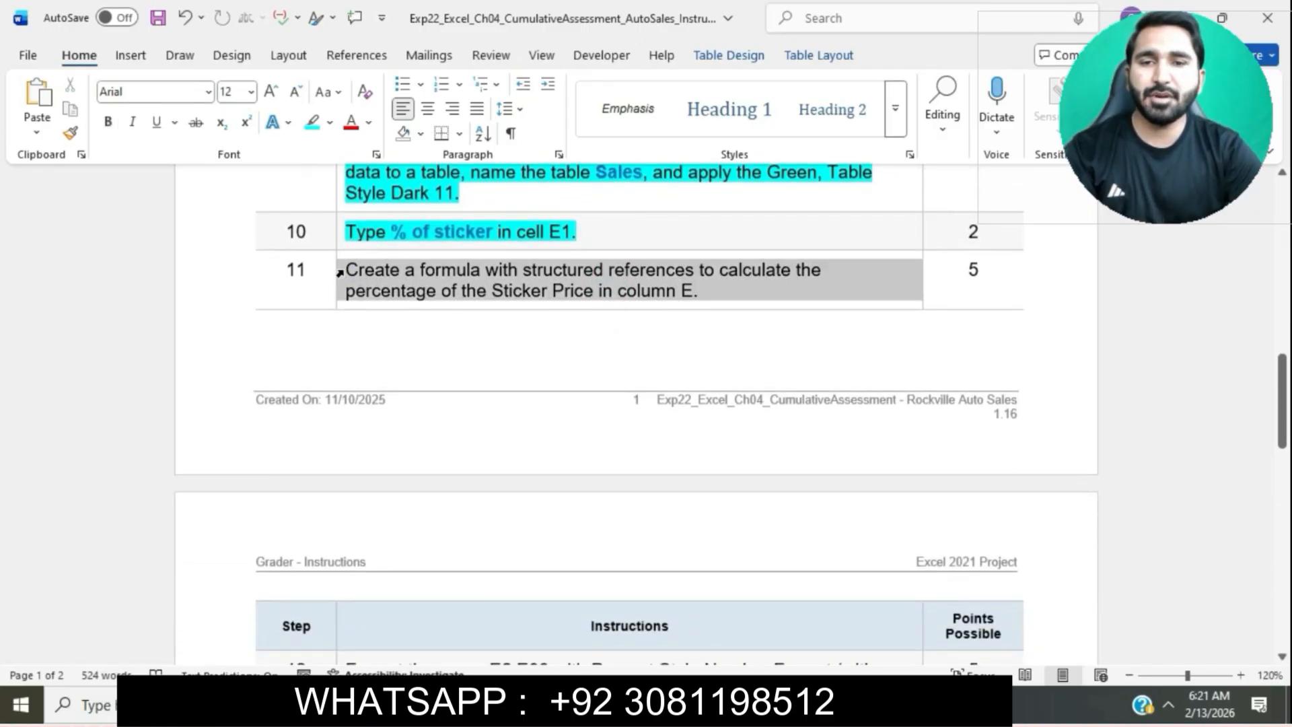
drag(340, 272, 404, 667)
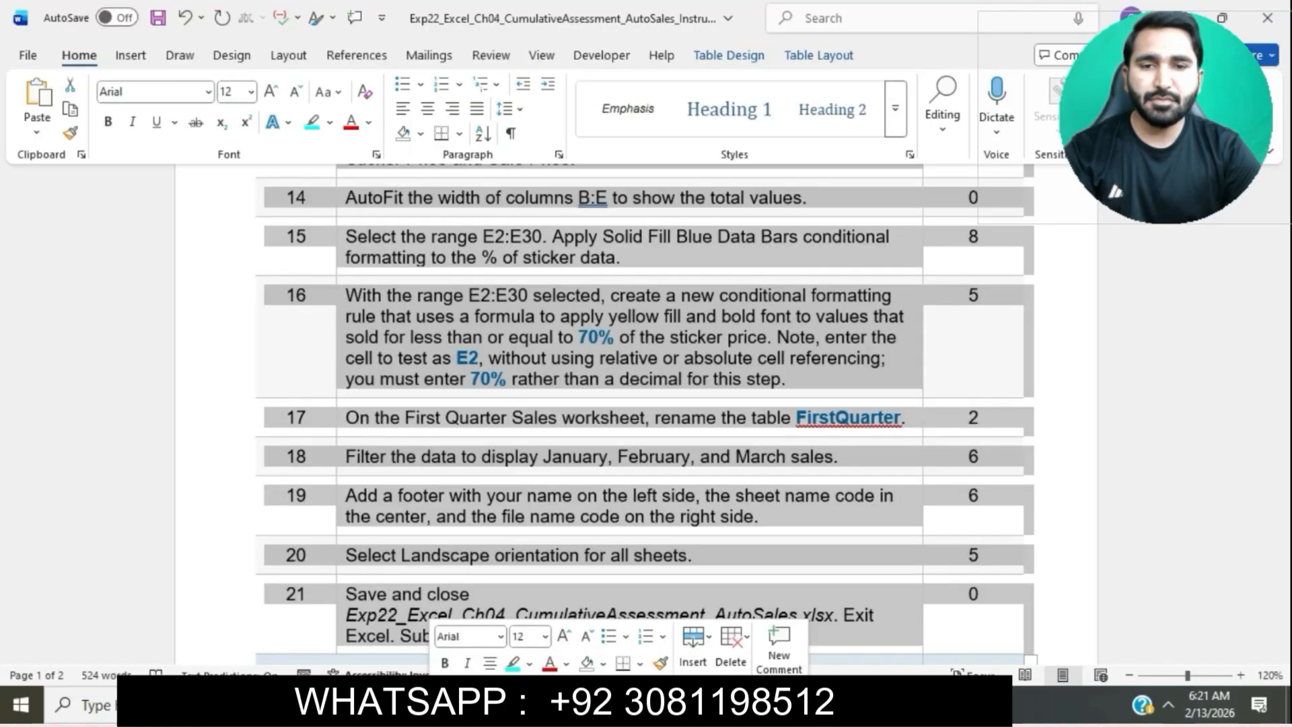
click(512, 663)
scroll(589, 566, down, 3)
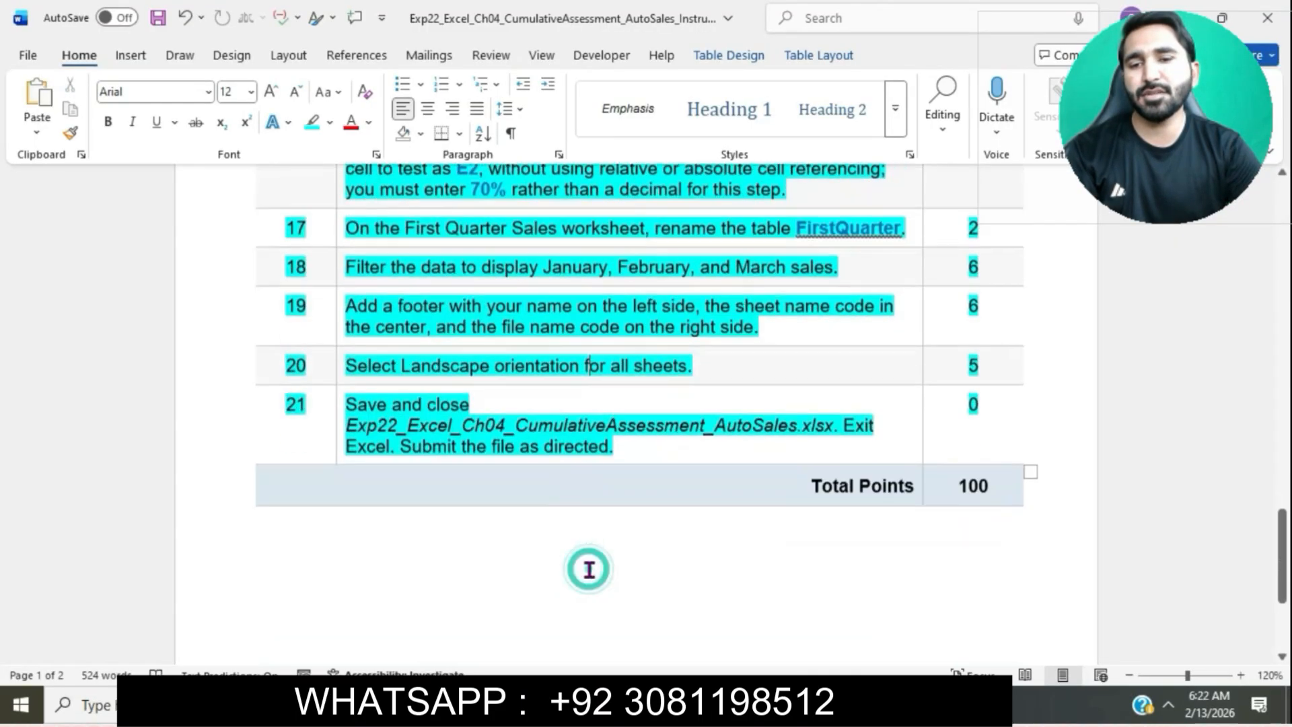
scroll(588, 568, up, 9)
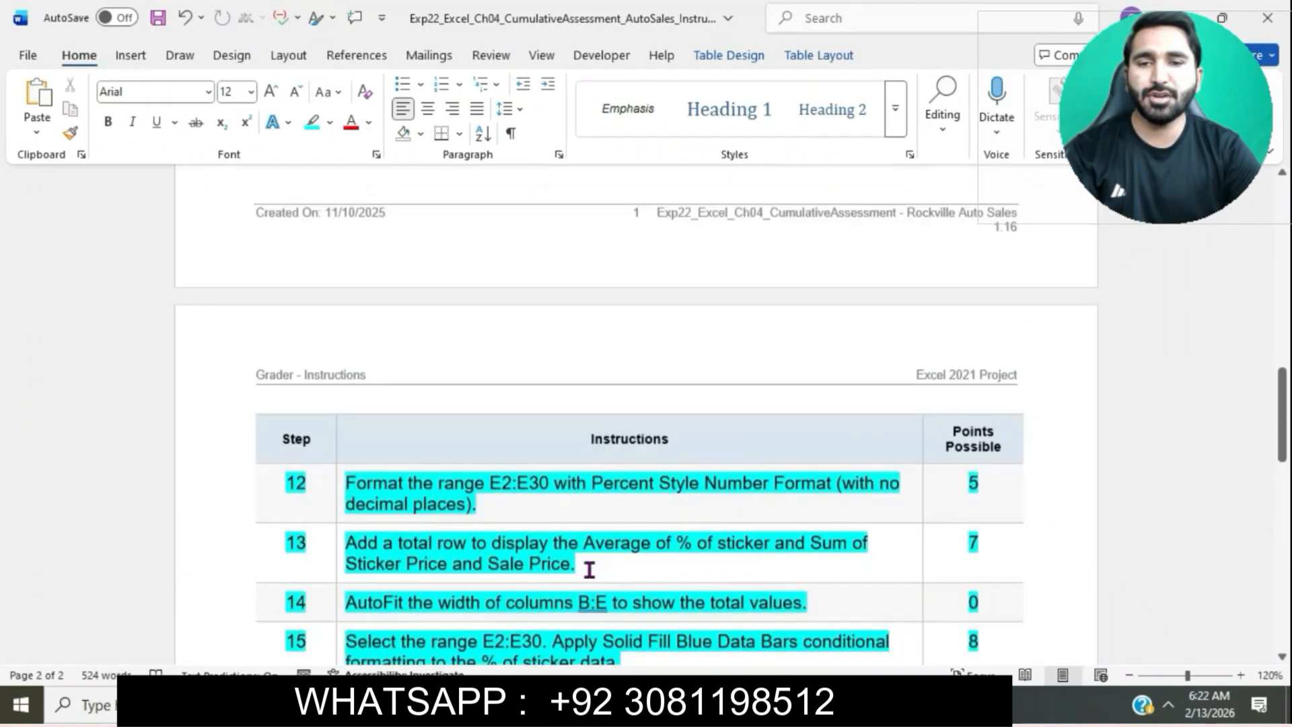
scroll(589, 569, up, 12)
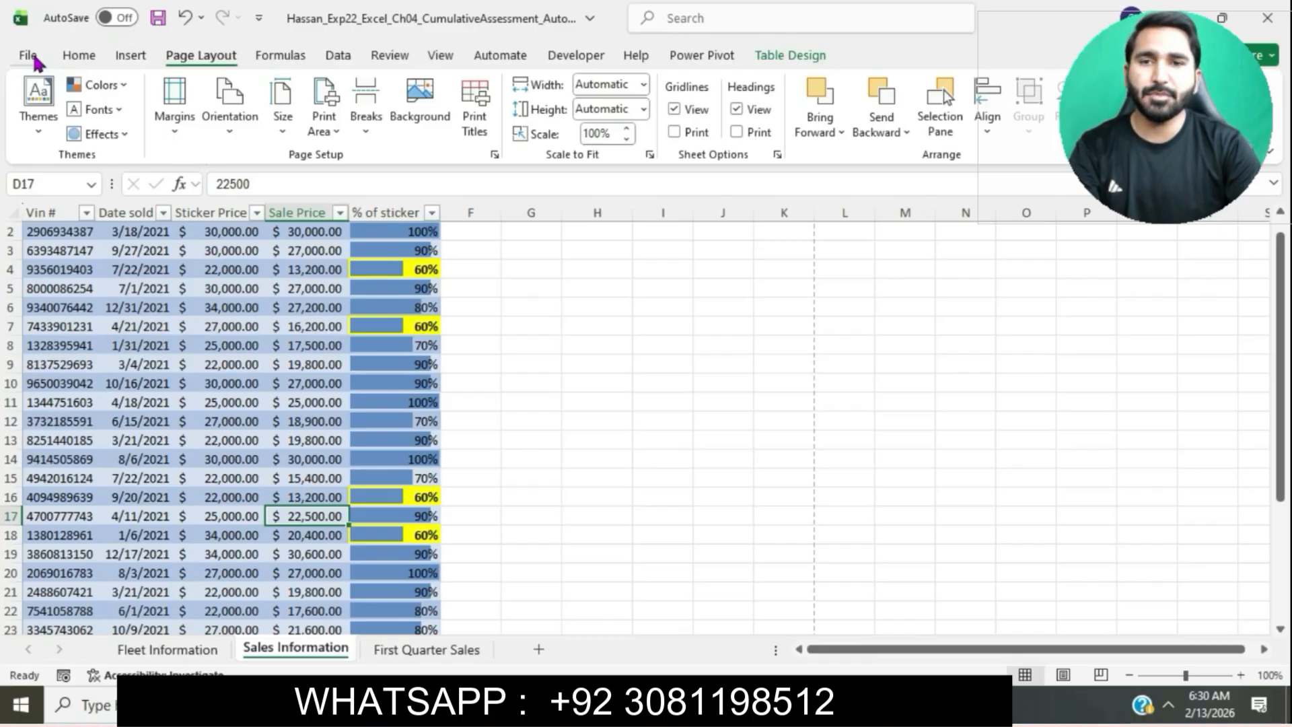
Save a copy of the AutoSales workbook to the Desktop as an Excel Workbook
click(35, 62)
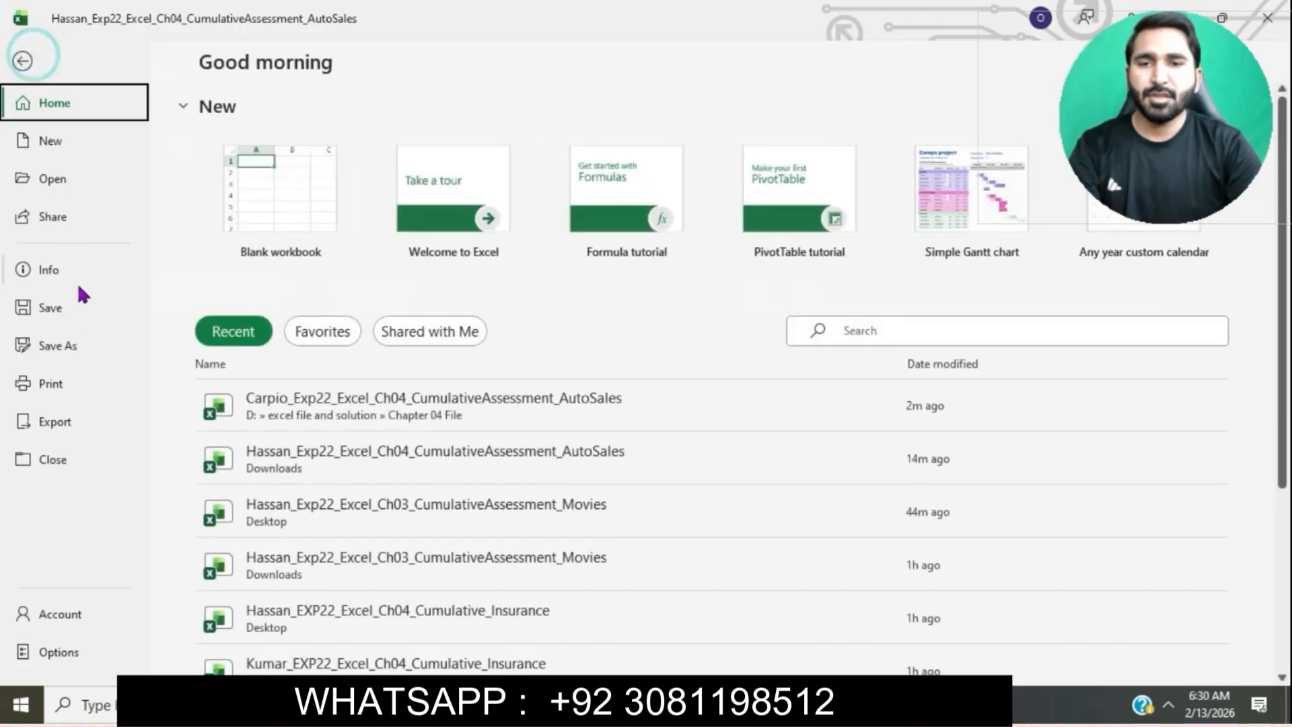
click(78, 352)
click(286, 522)
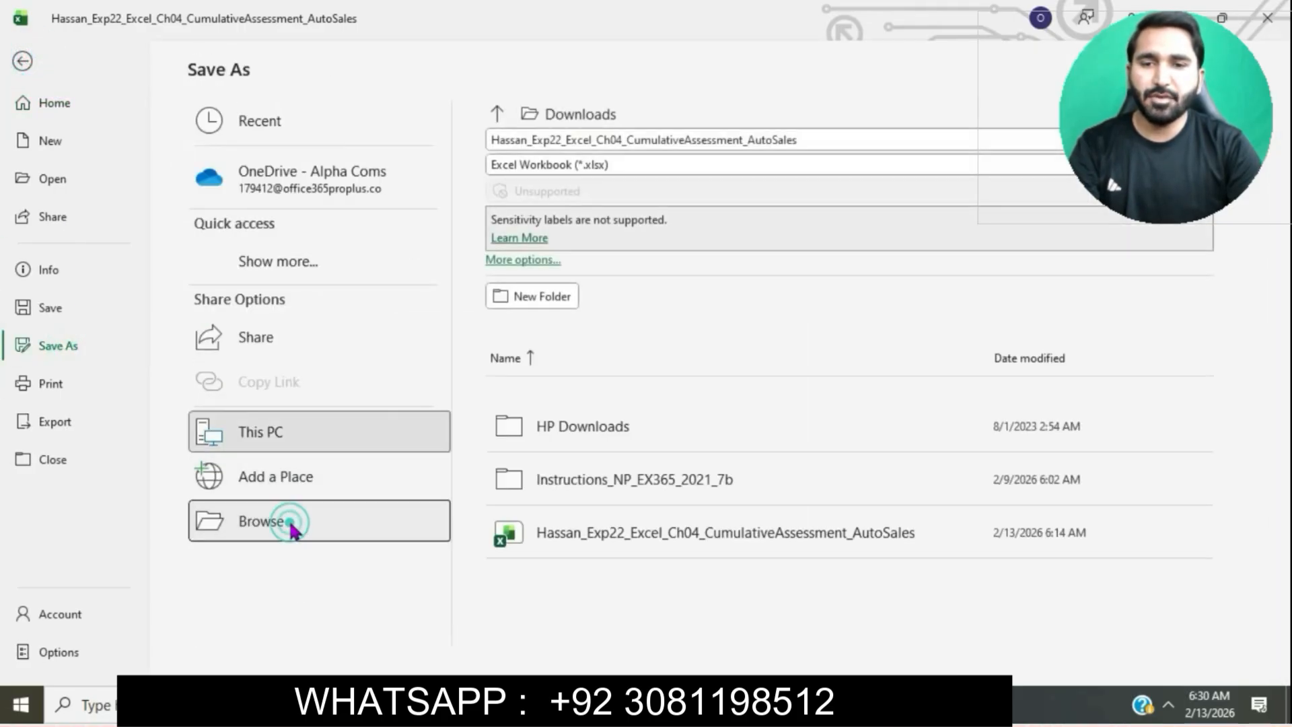
click(101, 160)
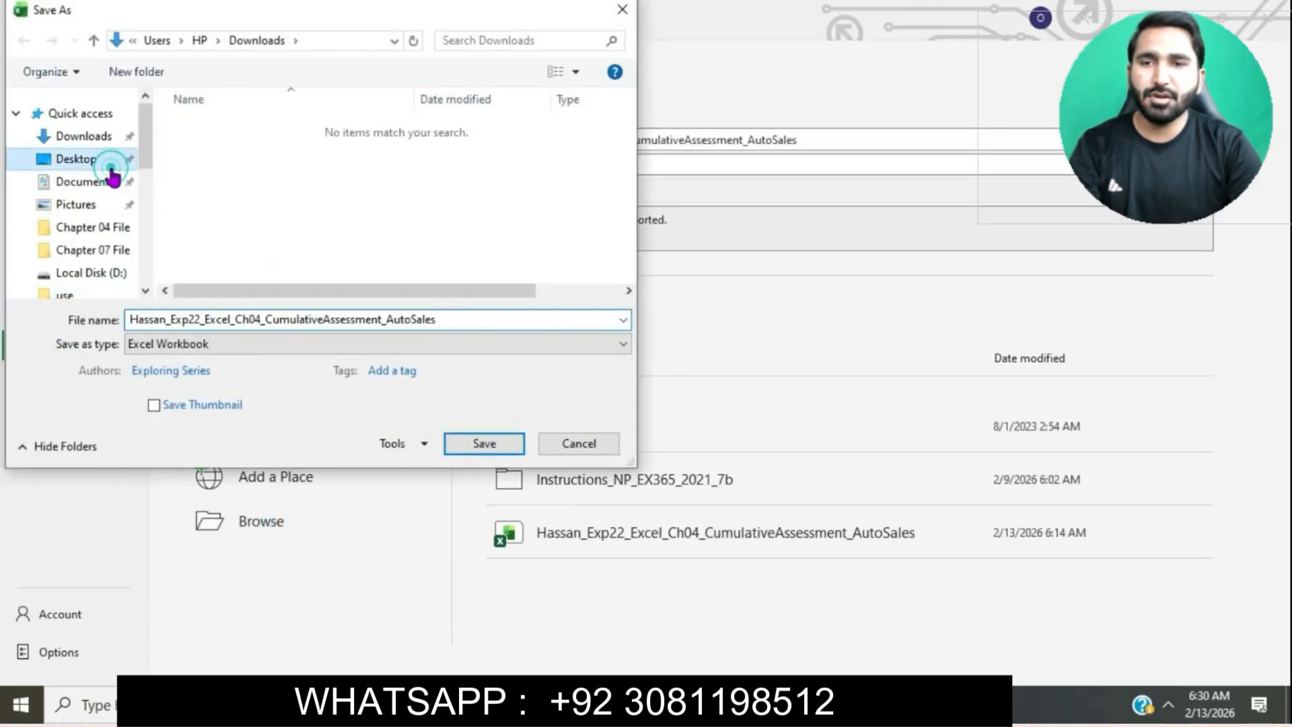
click(496, 443)
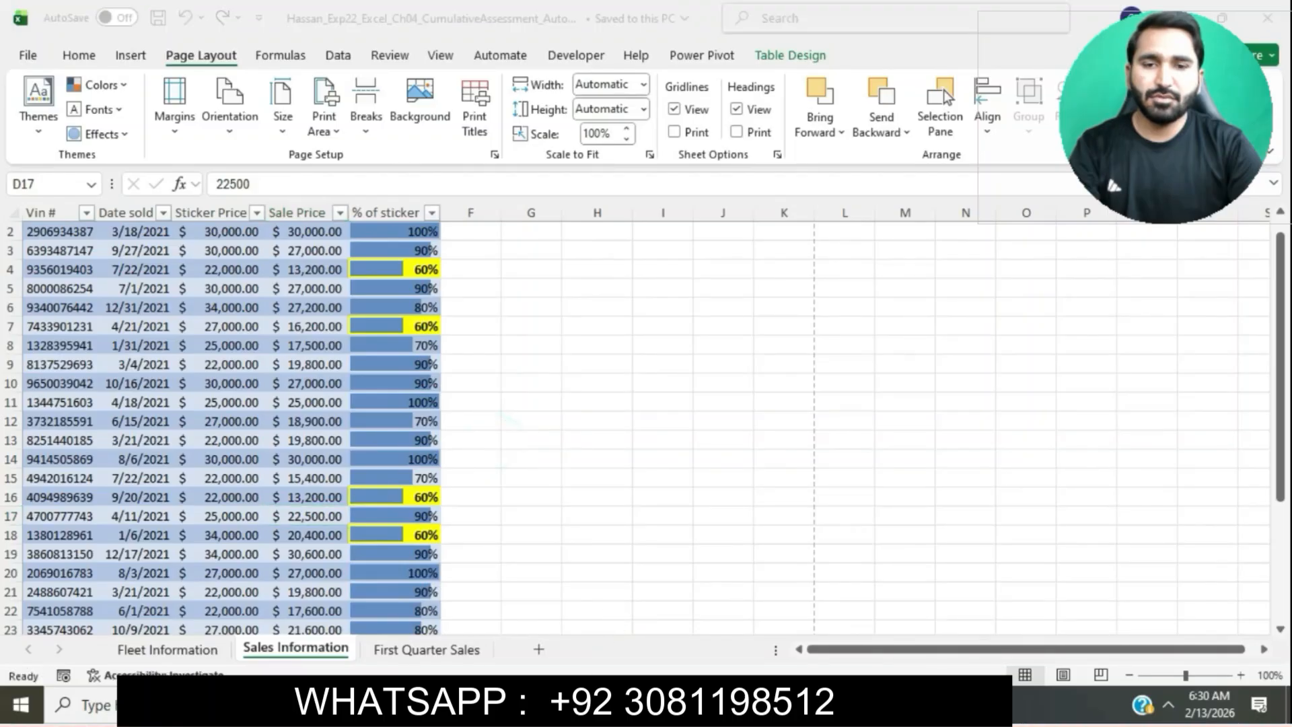
Switch to the Office Grader page in Chrome, close the starting materials dialog and submit the AutoSales workbook from the Desktop for grading
mouse_move(577, 707)
click(660, 666)
click(947, 176)
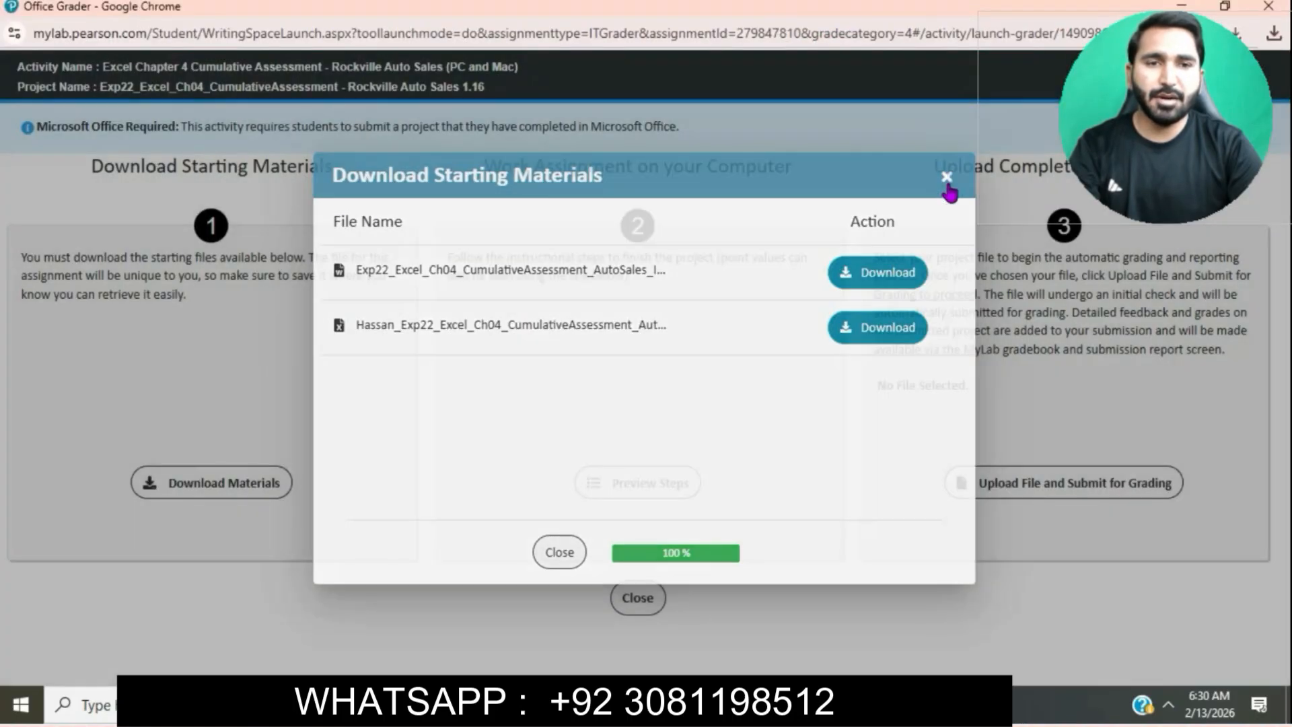
click(1058, 482)
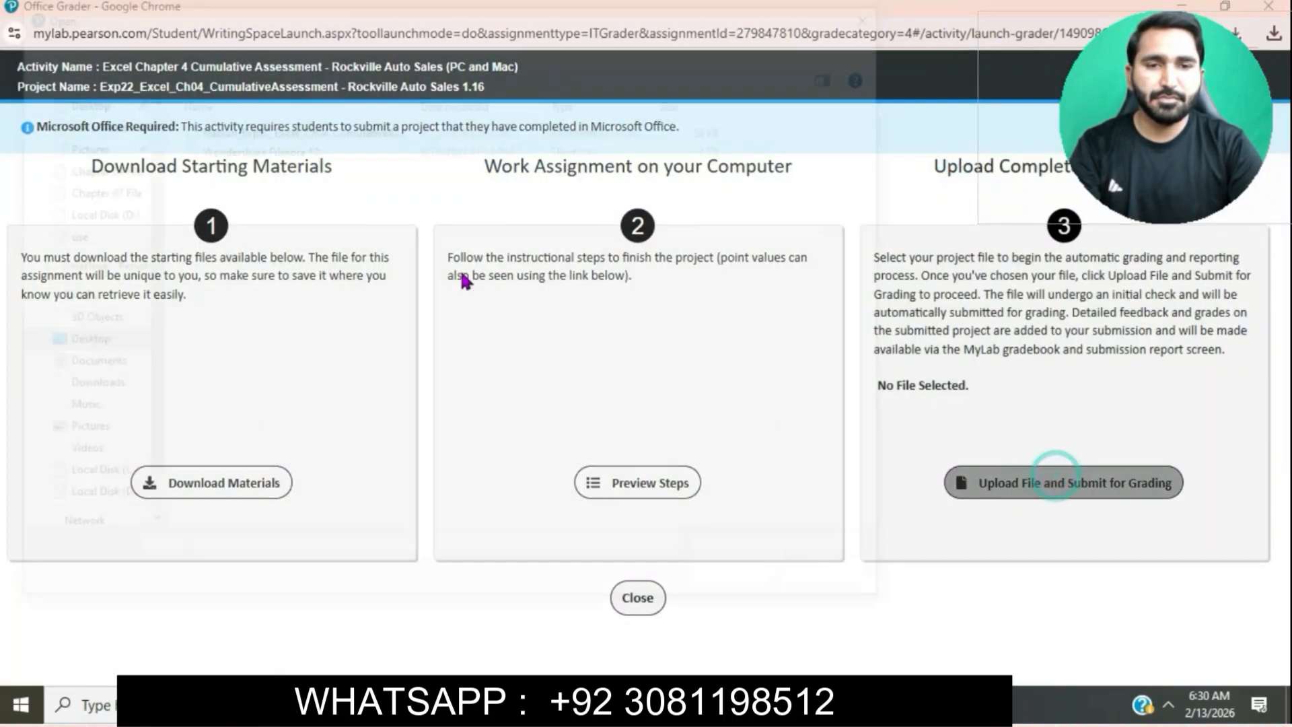
click(377, 129)
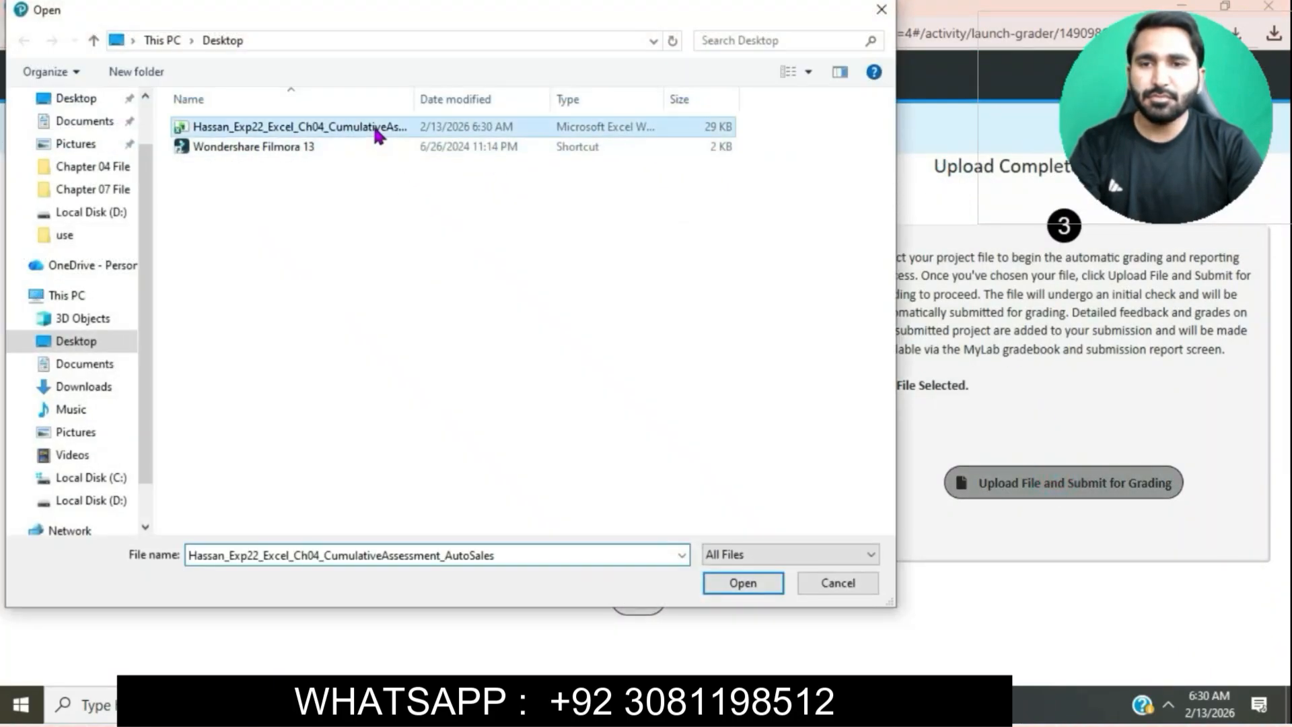
click(758, 587)
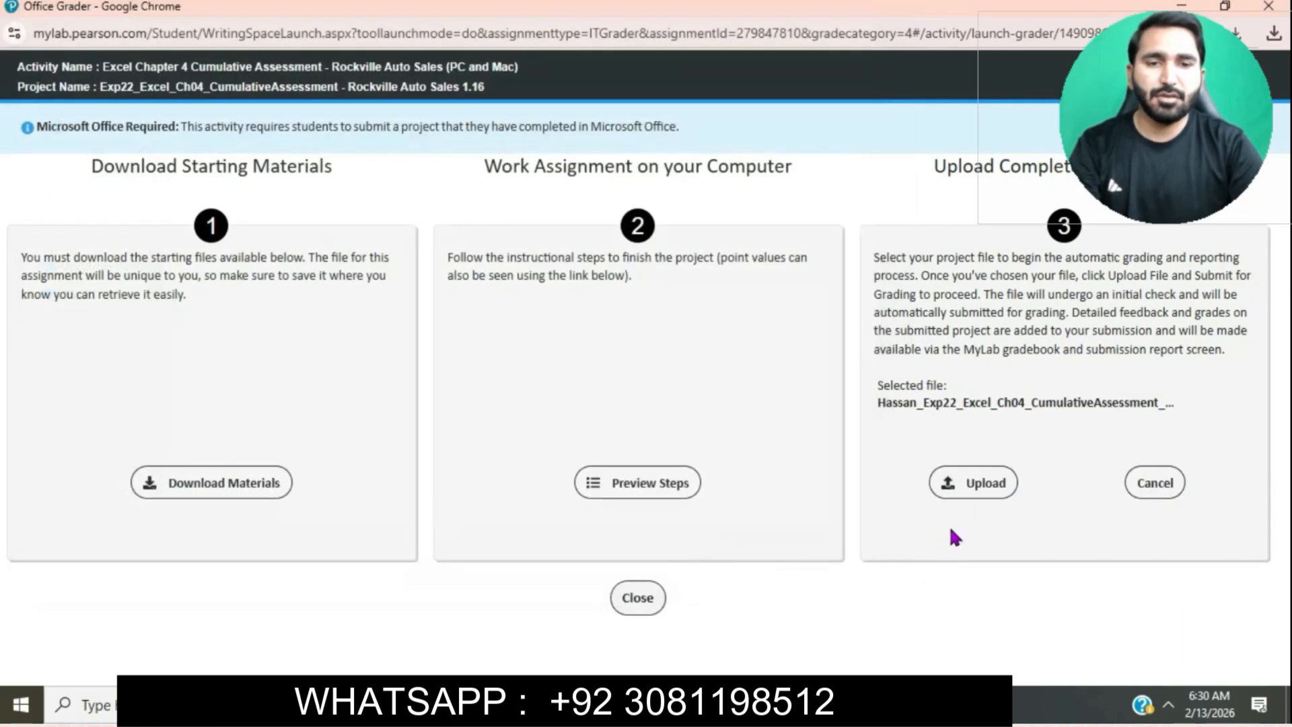
click(973, 483)
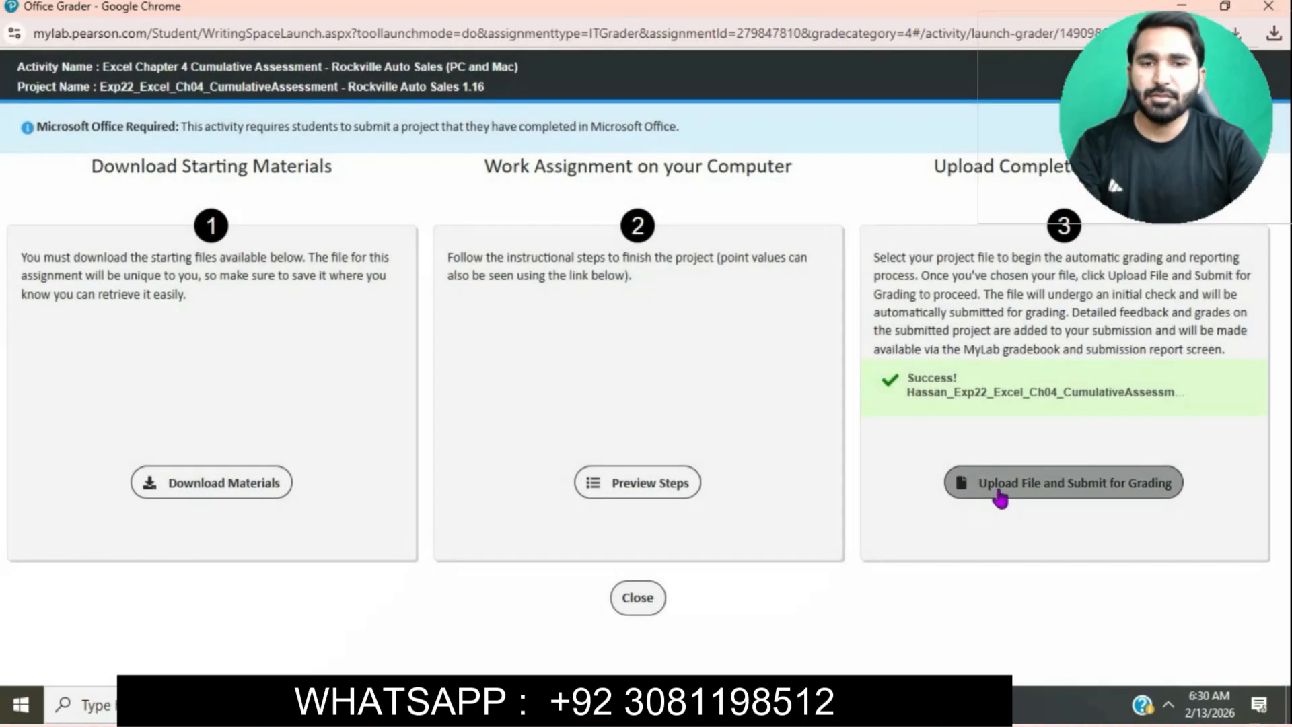
click(1021, 491)
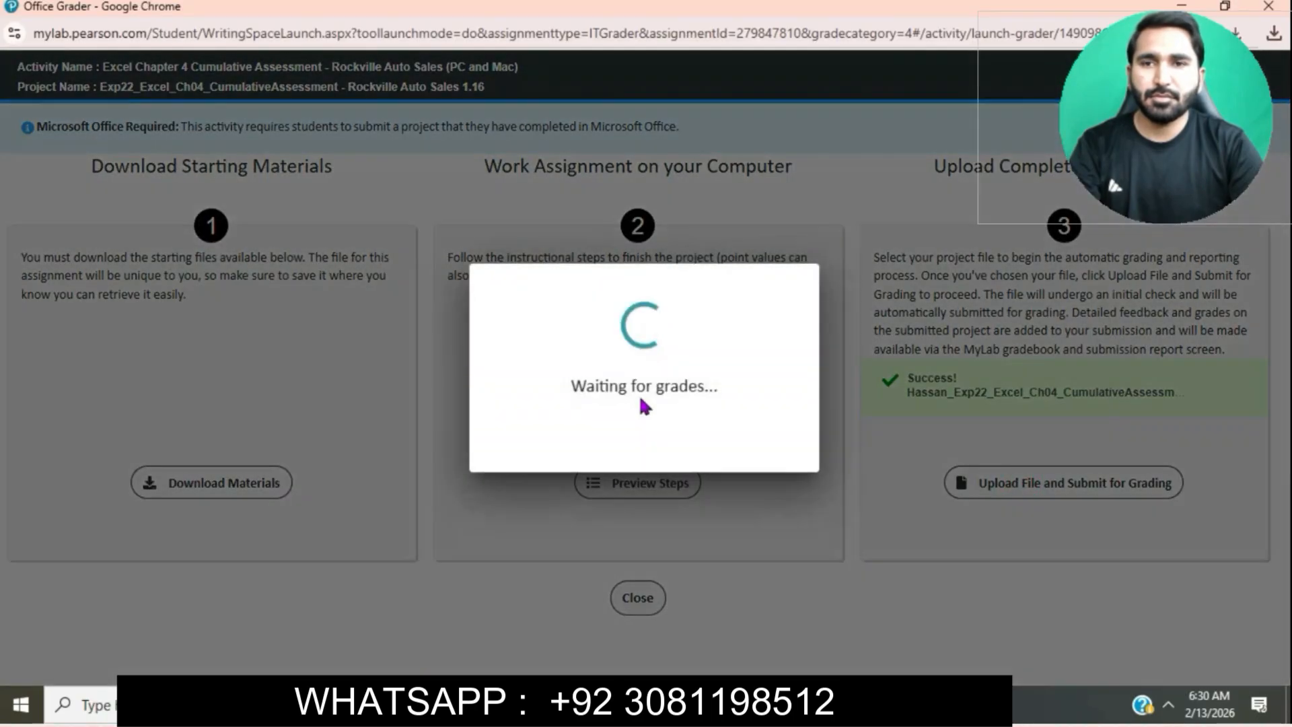